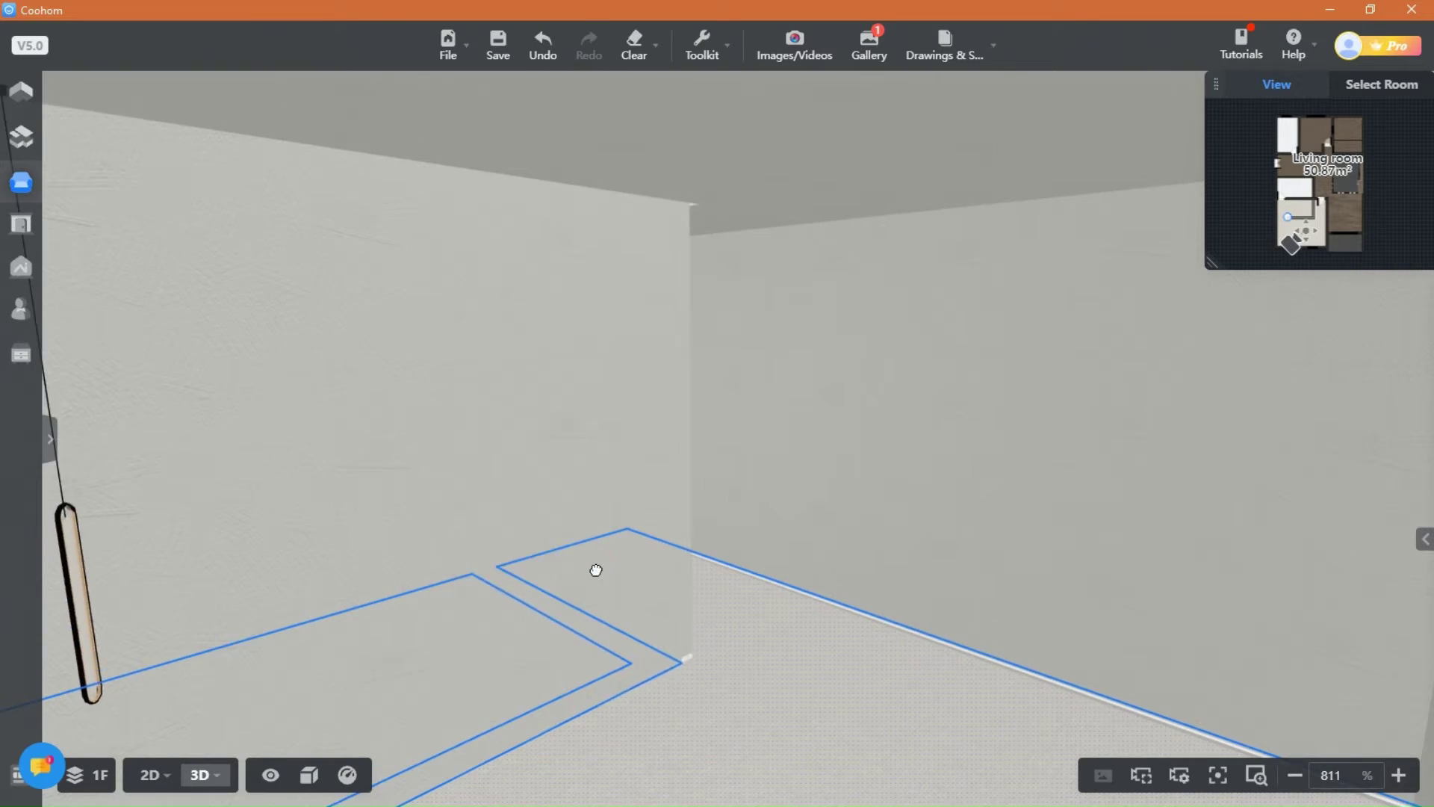
Step: Open the living room wall behind the hanging lamp in the Wall Editor
{"action": "left_click", "coordinate": [921, 656]}
{"action": "left_click_drag", "start_coordinate": [856, 753], "coordinate": [957, 675]}
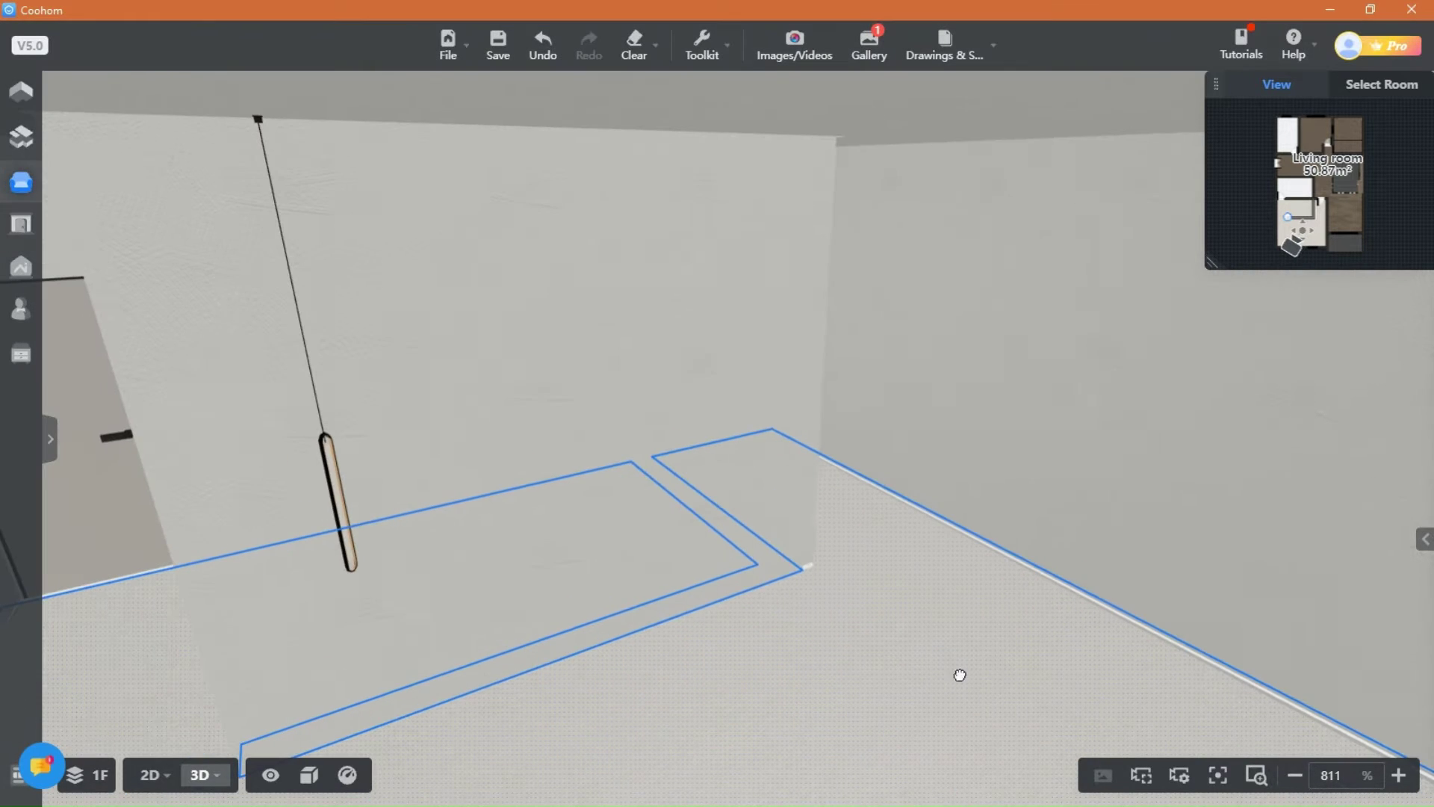
{"action": "left_click", "coordinate": [511, 453]}
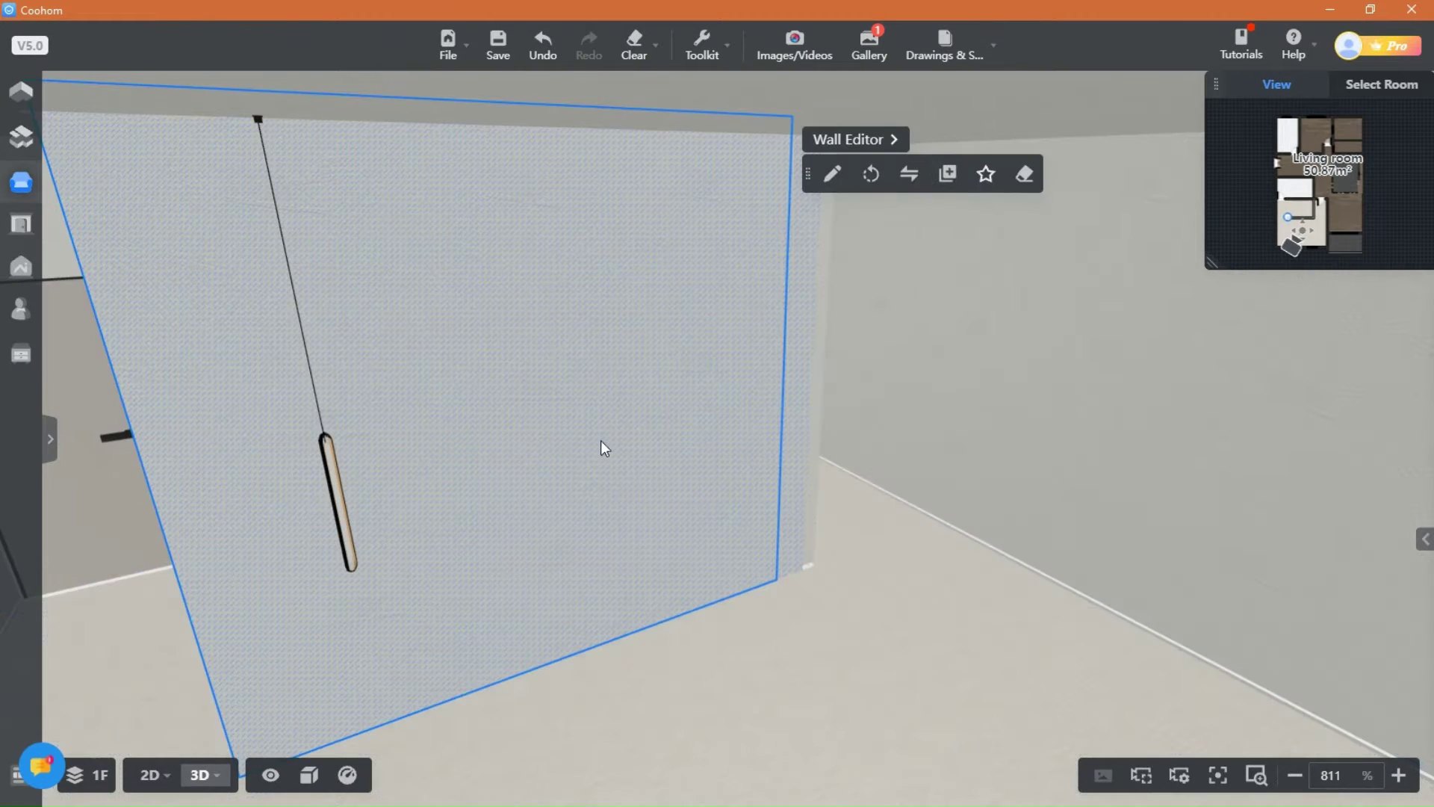
{"action": "left_click", "coordinate": [852, 140]}
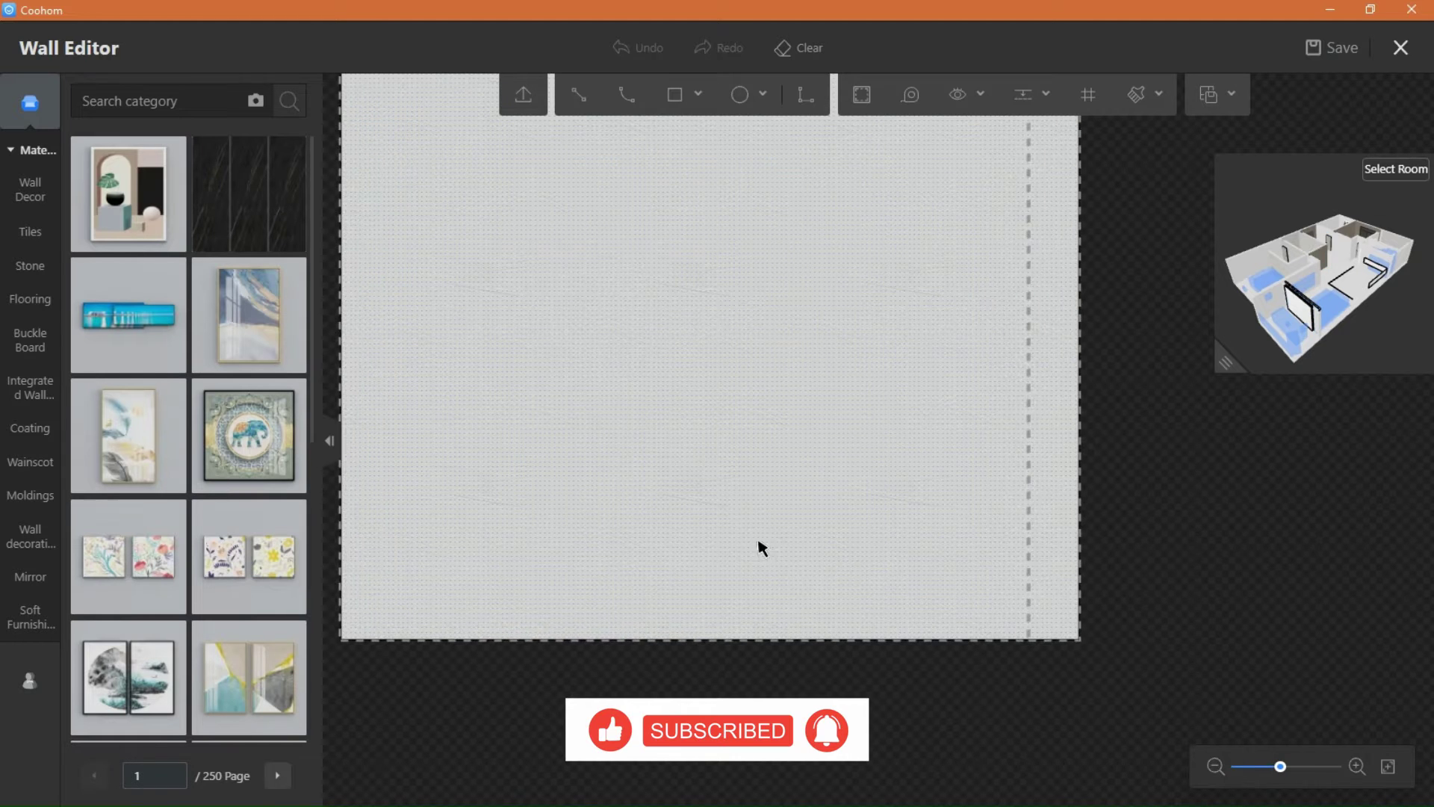
Step: Add a horizontal guide about 0.1 m above the wall's bottom edge
{"action": "right_click_drag", "start_coordinate": [819, 574], "coordinate": [723, 482]}
{"action": "right_click_drag", "start_coordinate": [986, 546], "coordinate": [957, 496]}
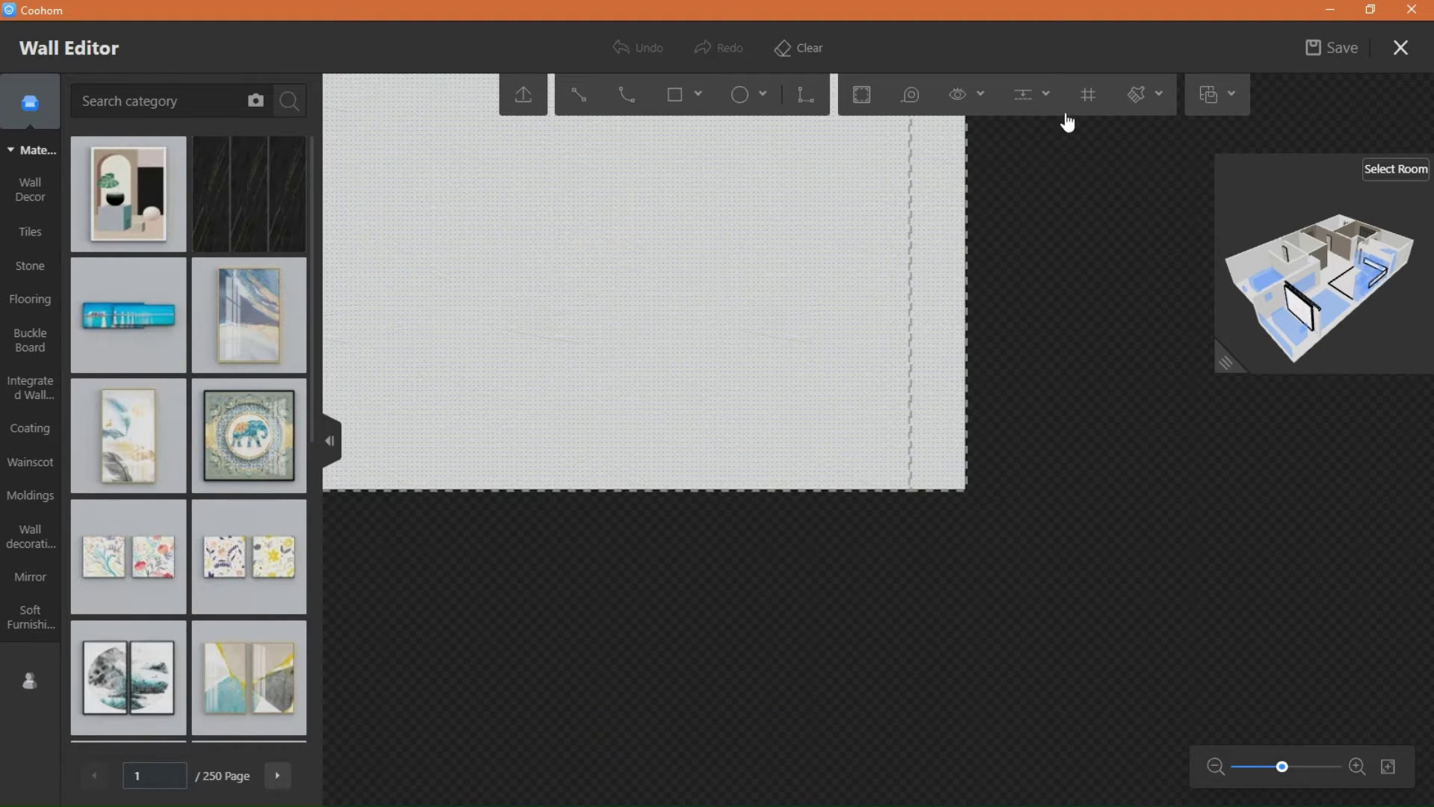
{"action": "left_click", "coordinate": [1034, 95]}
{"action": "left_click", "coordinate": [1027, 137]}
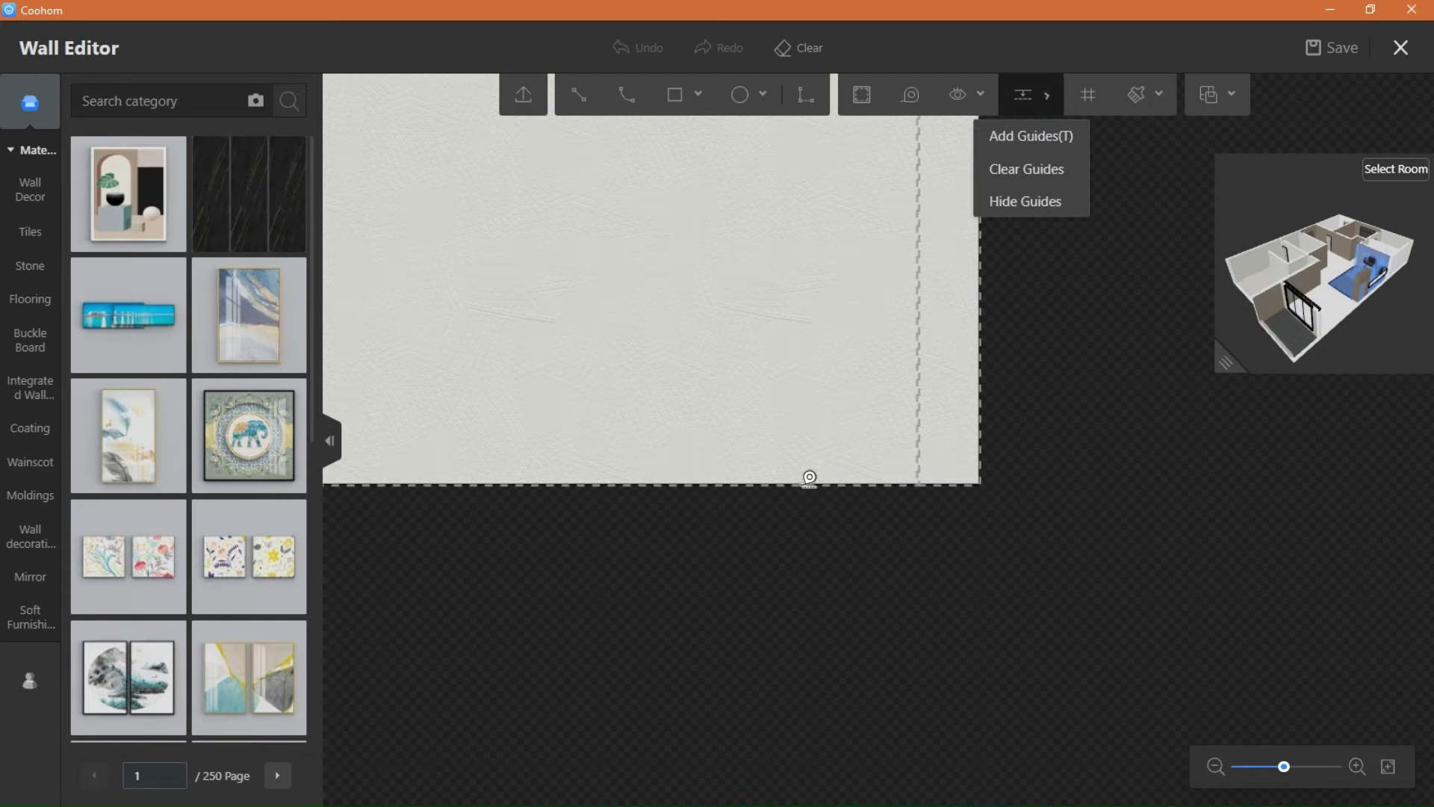
{"action": "left_click", "coordinate": [977, 457]}
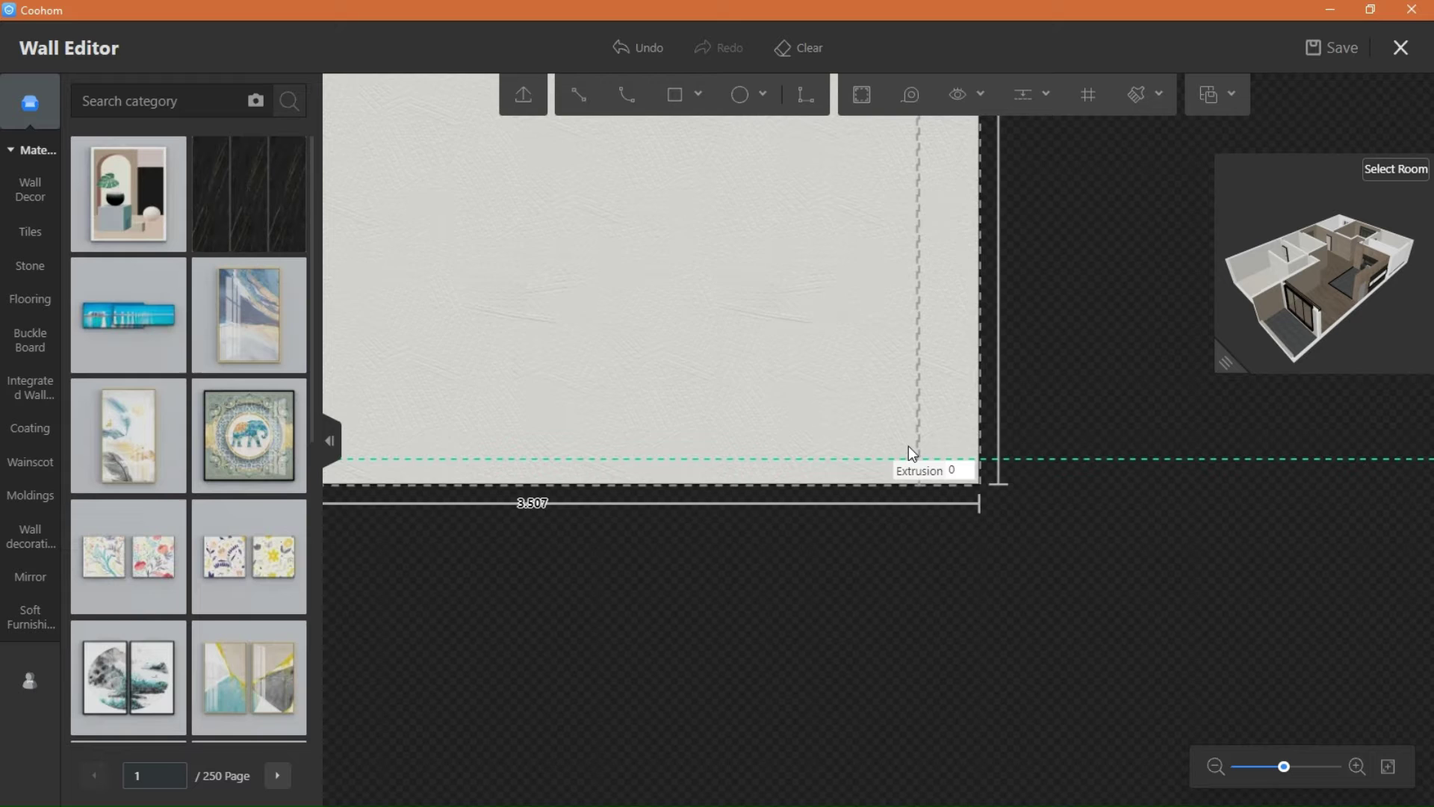
Step: Draw a horizontal line about 3.5 m long along the guide, spanning the wall's full width
{"action": "left_click", "coordinate": [579, 95]}
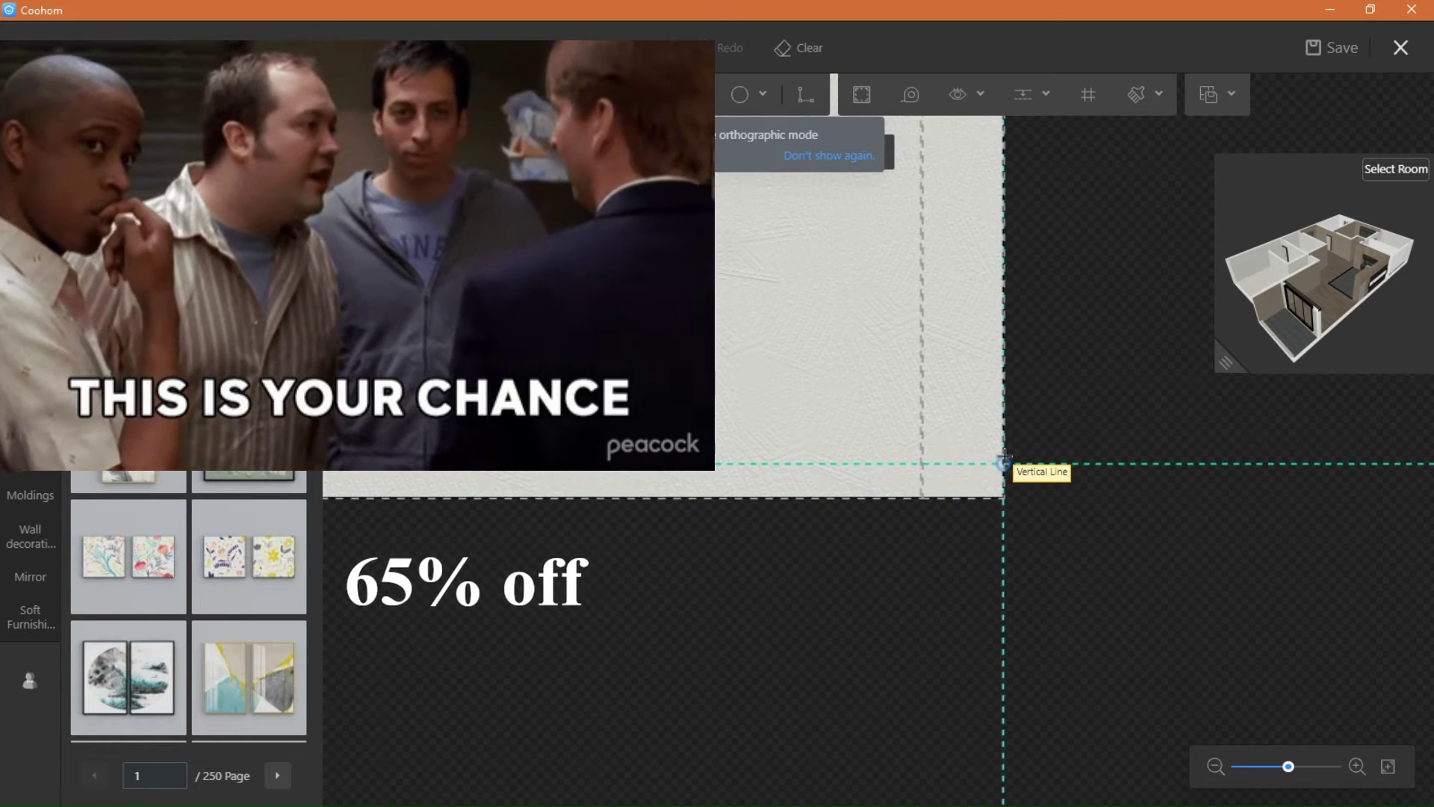
{"action": "left_click", "coordinate": [1004, 464]}
{"action": "middle_click_drag", "start_coordinate": [422, 412], "coordinate": [1104, 434]}
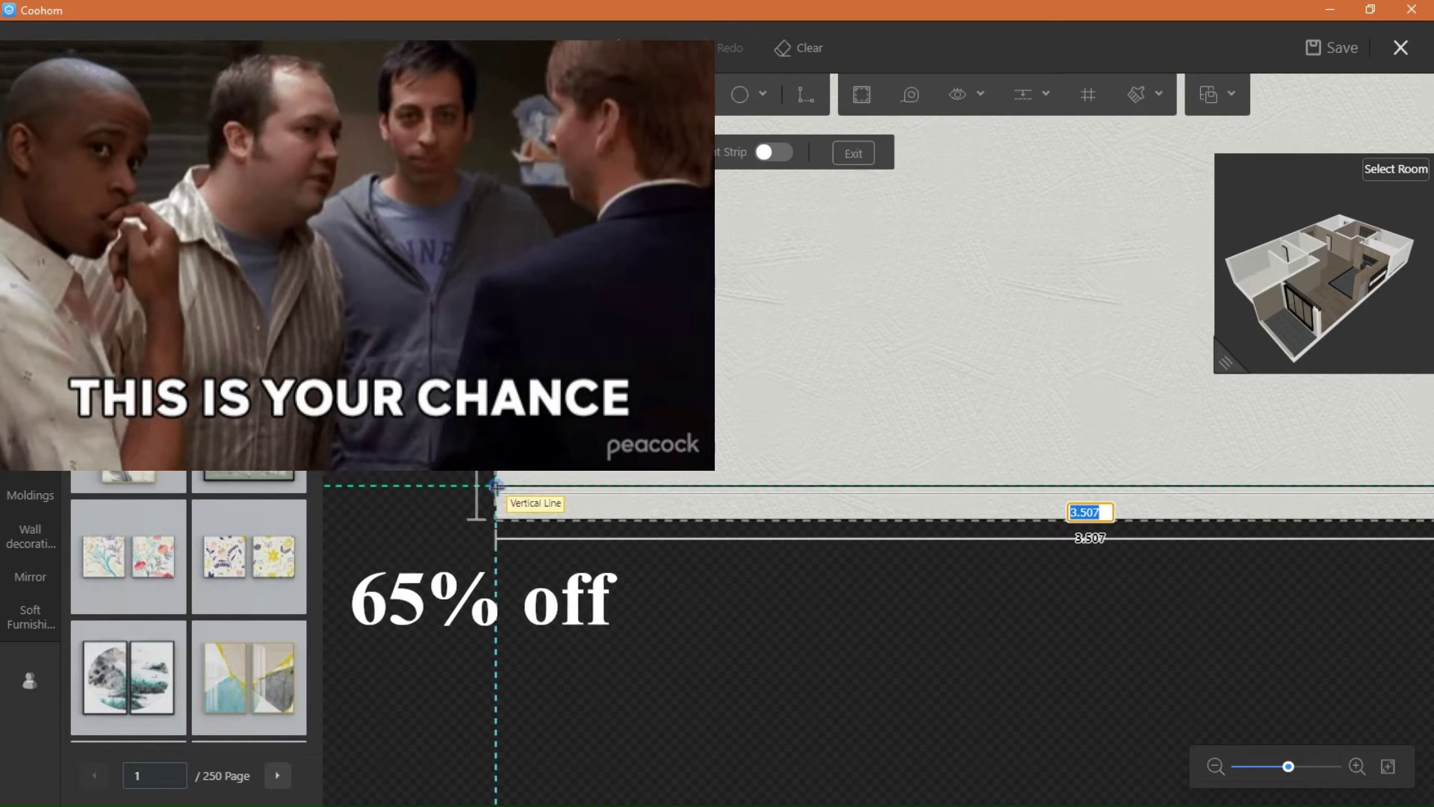
{"action": "left_click", "coordinate": [495, 486]}
{"action": "right_click", "coordinate": [488, 488]}
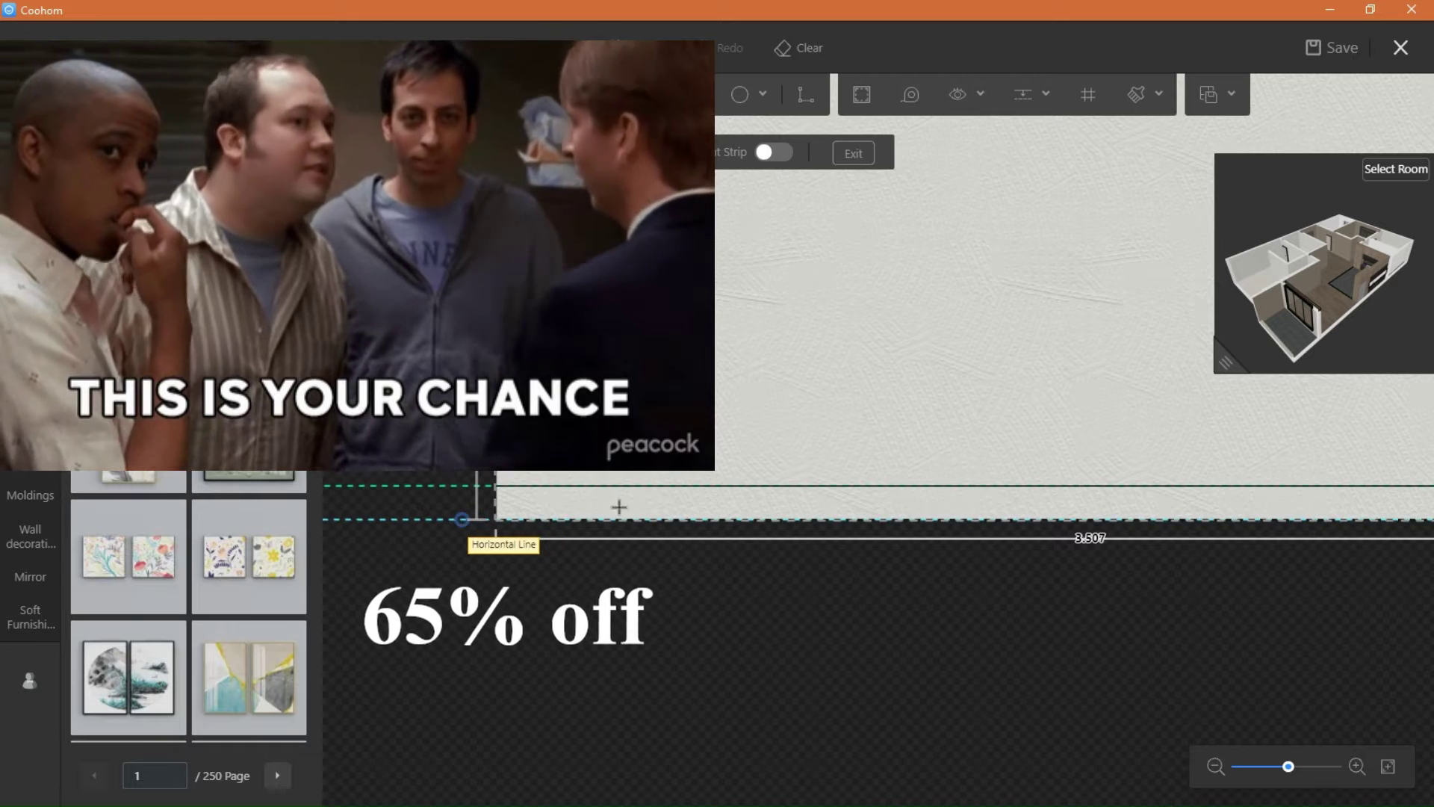
{"action": "right_click", "coordinate": [1118, 444]}
Step: Add a second horizontal guide about 0.02 m above the line near the wall's base
{"action": "middle_click_drag", "start_coordinate": [1045, 421], "coordinate": [789, 439]}
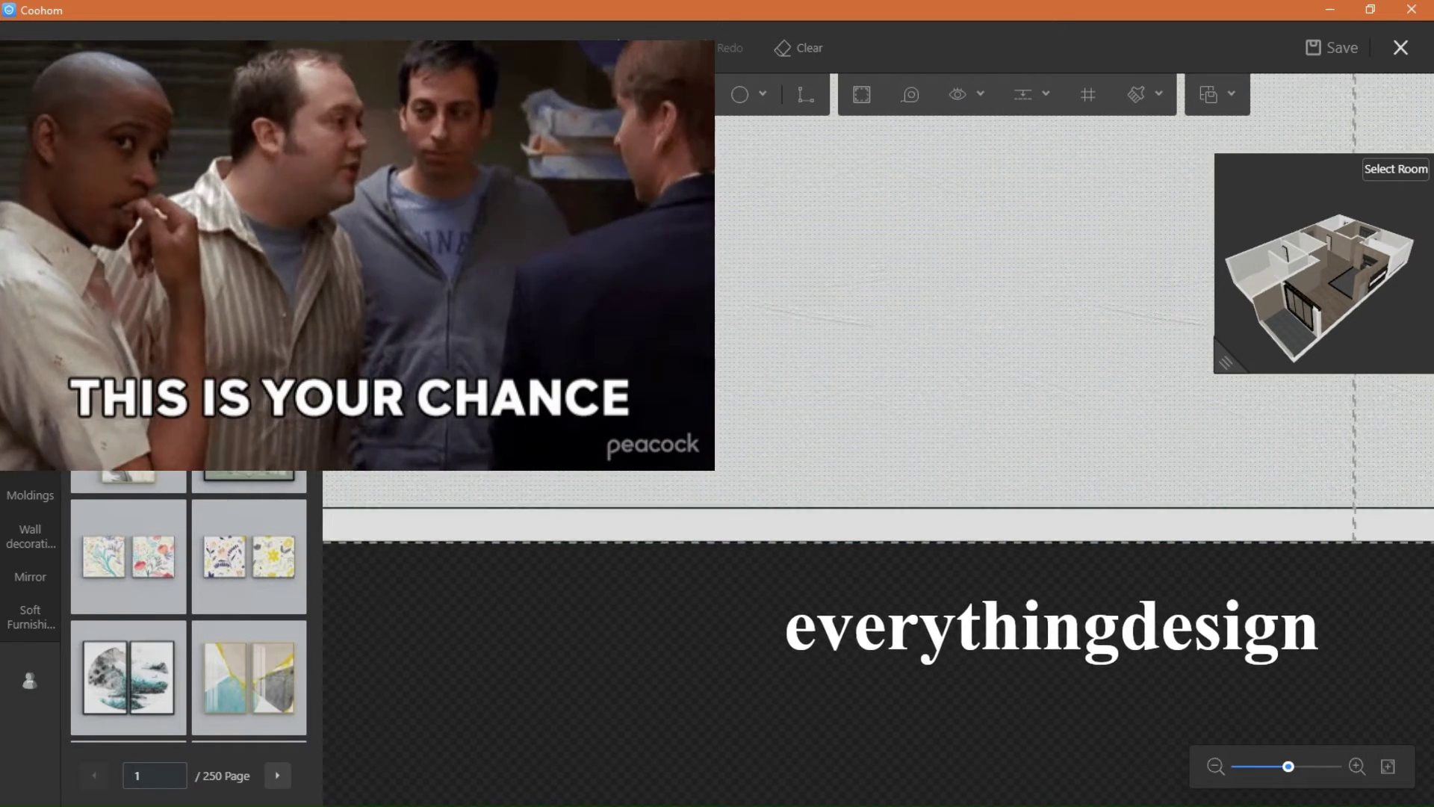
{"action": "middle_click_drag", "start_coordinate": [1187, 444], "coordinate": [701, 425]}
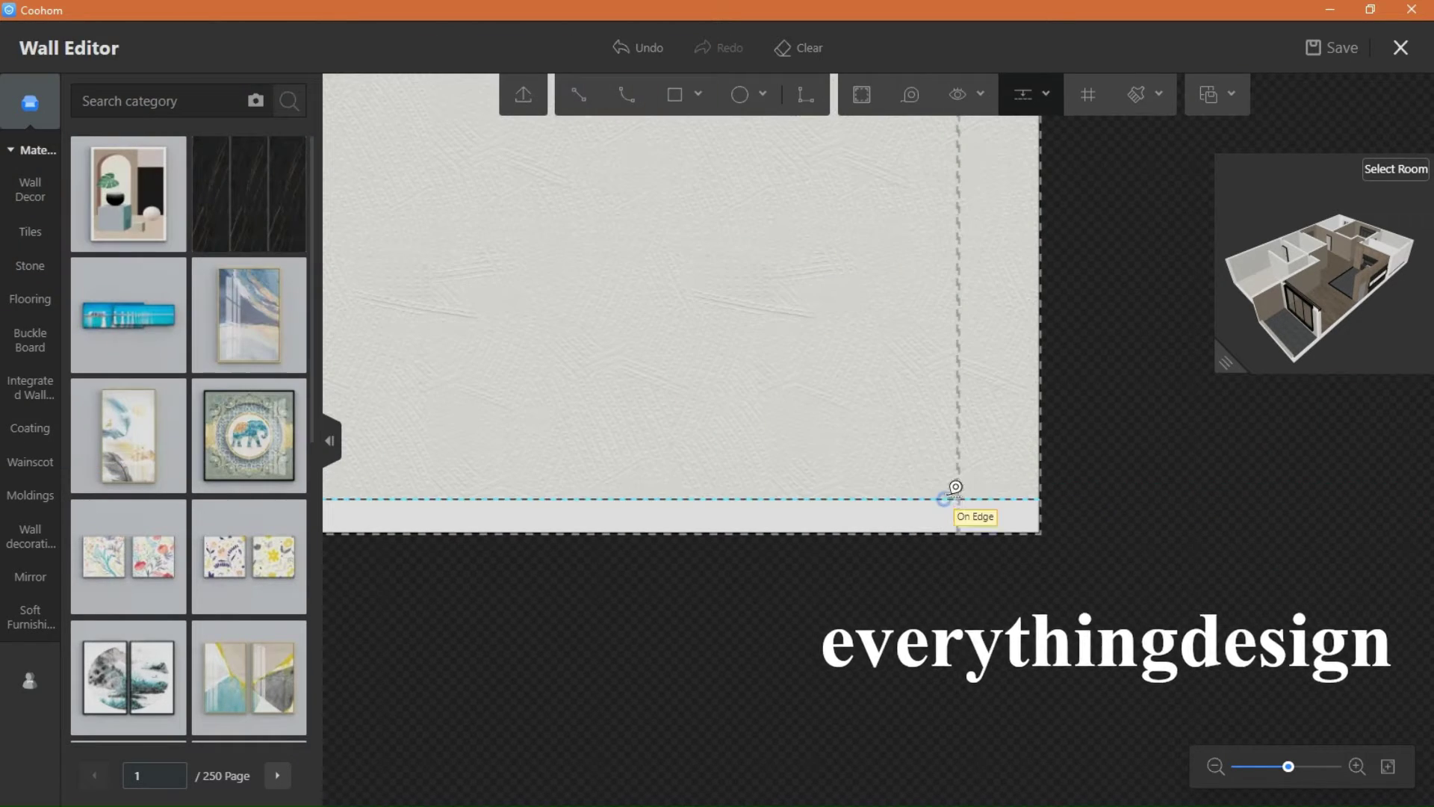
{"action": "left_click", "coordinate": [956, 487]}
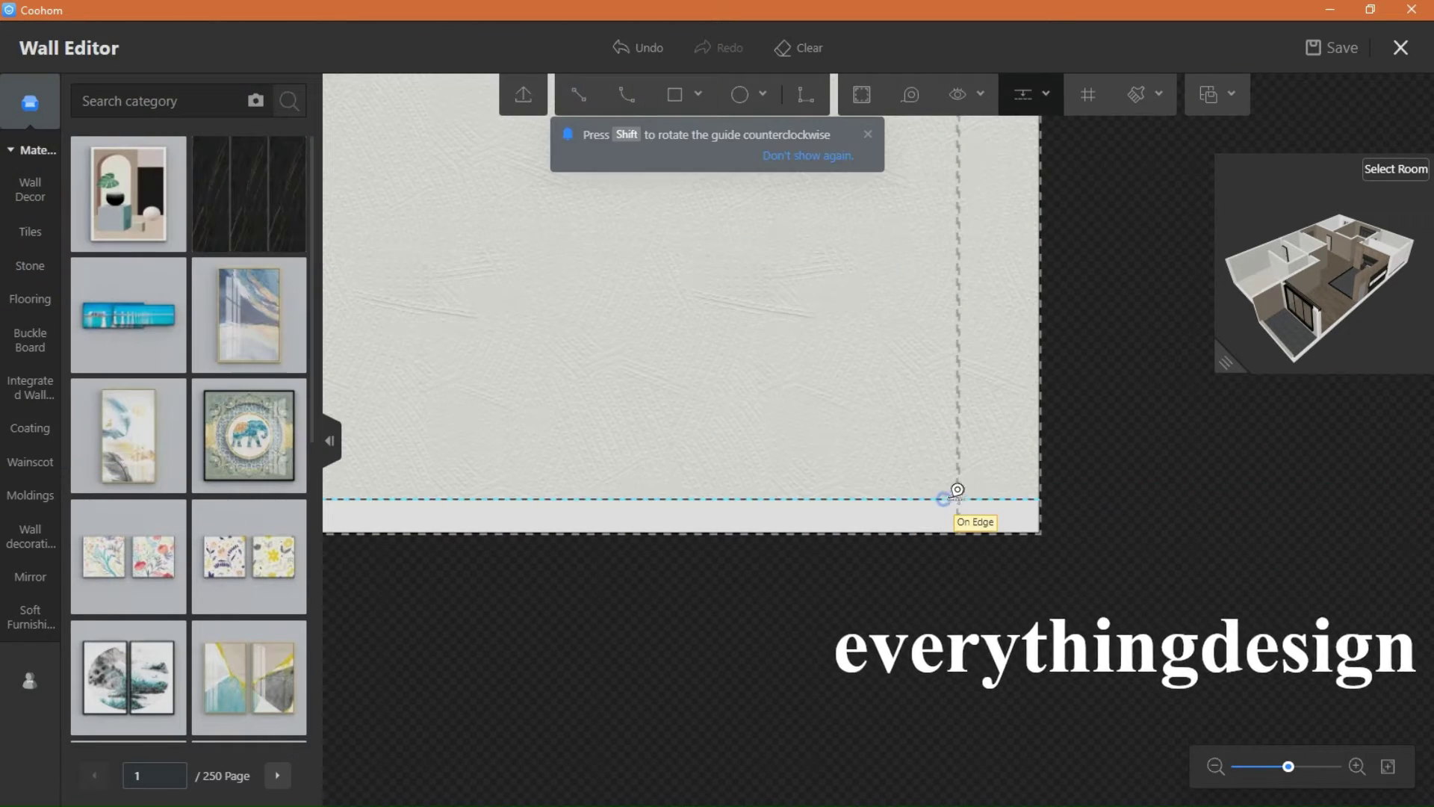
{"action": "scroll", "coordinate": [1019, 486], "scroll_direction": "up", "scroll_amount": 1}
{"action": "scroll", "coordinate": [1043, 485], "scroll_direction": "up", "scroll_amount": 1}
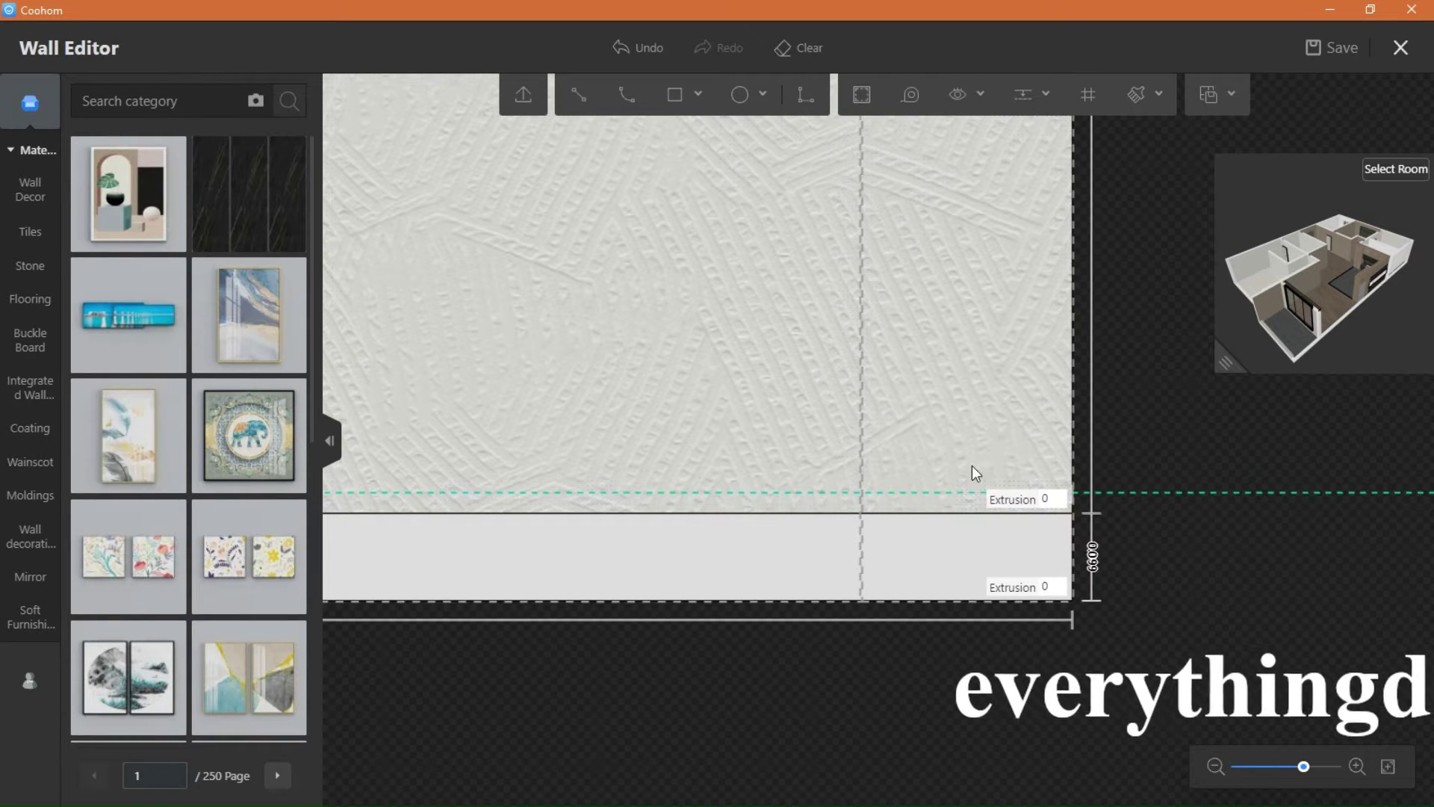
Step: Draw a second full-width line along the upper guide, from the wall's right edge to its left edge
{"action": "left_click", "coordinate": [578, 95]}
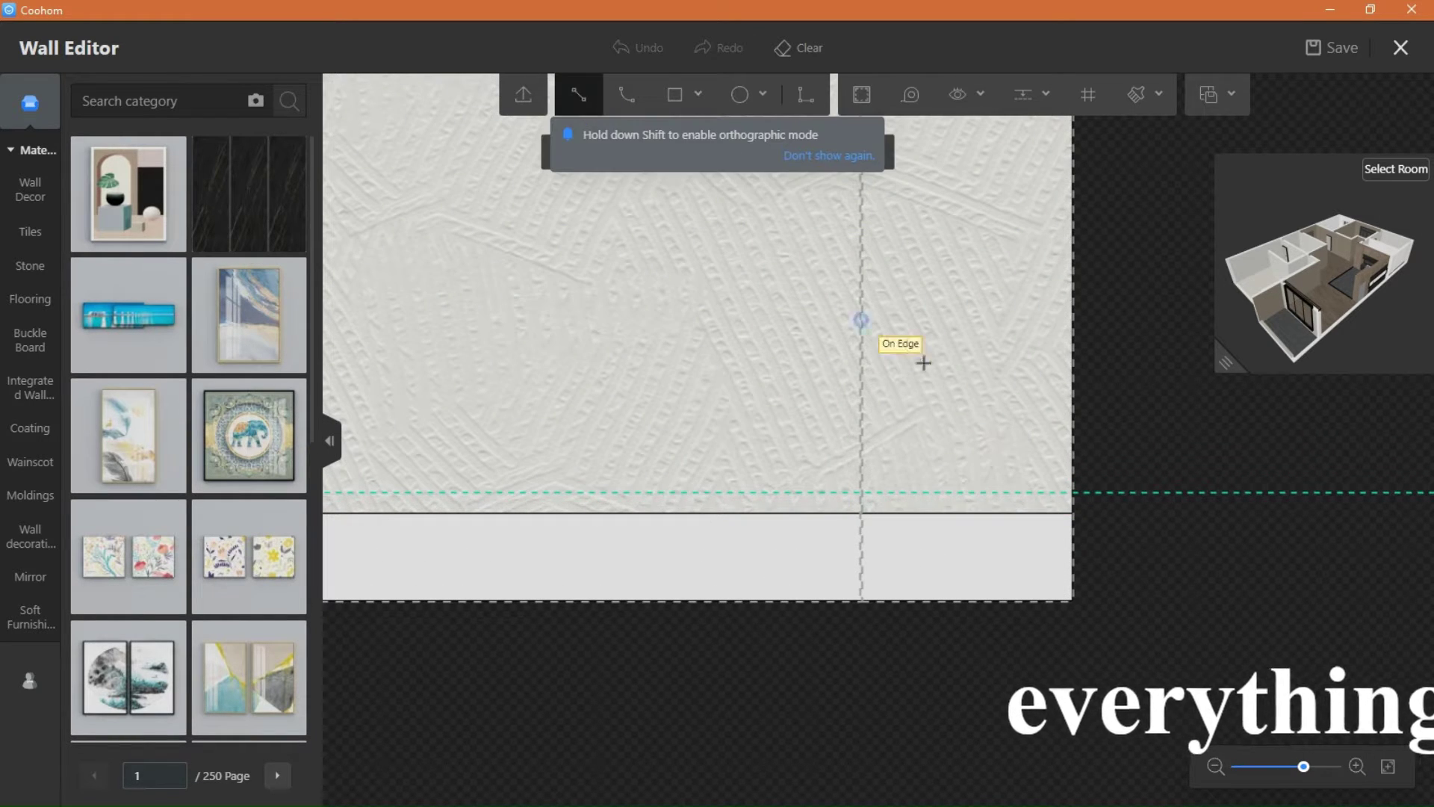
{"action": "left_click", "coordinate": [1073, 492]}
{"action": "middle_click_drag", "start_coordinate": [698, 473], "coordinate": [1106, 474]}
{"action": "middle_click_drag", "start_coordinate": [627, 474], "coordinate": [1046, 474]}
{"action": "middle_click_drag", "start_coordinate": [523, 473], "coordinate": [1163, 451]}
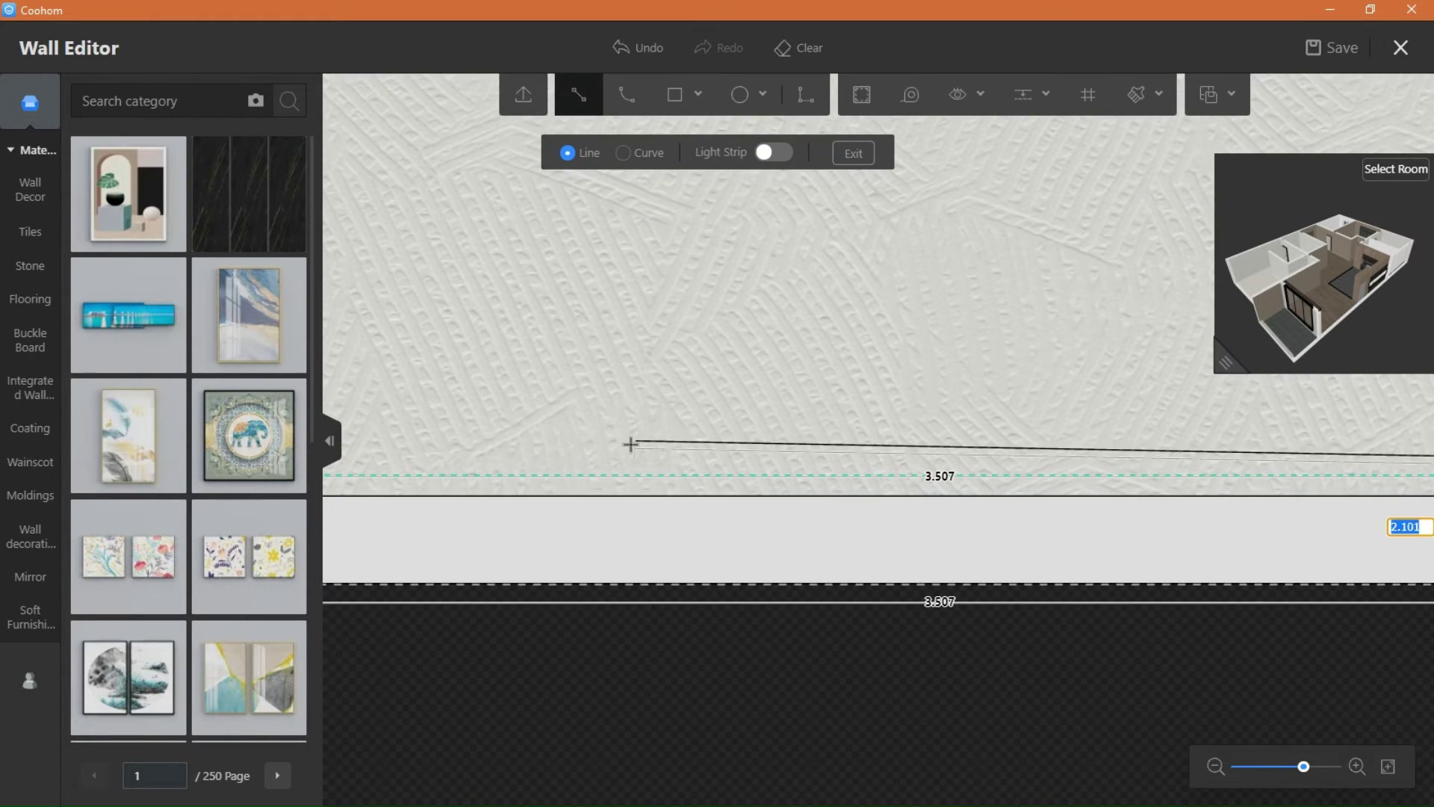
{"action": "middle_click_drag", "start_coordinate": [629, 442], "coordinate": [1031, 446]}
{"action": "middle_click_drag", "start_coordinate": [556, 423], "coordinate": [1420, 417]}
{"action": "middle_click_drag", "start_coordinate": [653, 423], "coordinate": [883, 423]}
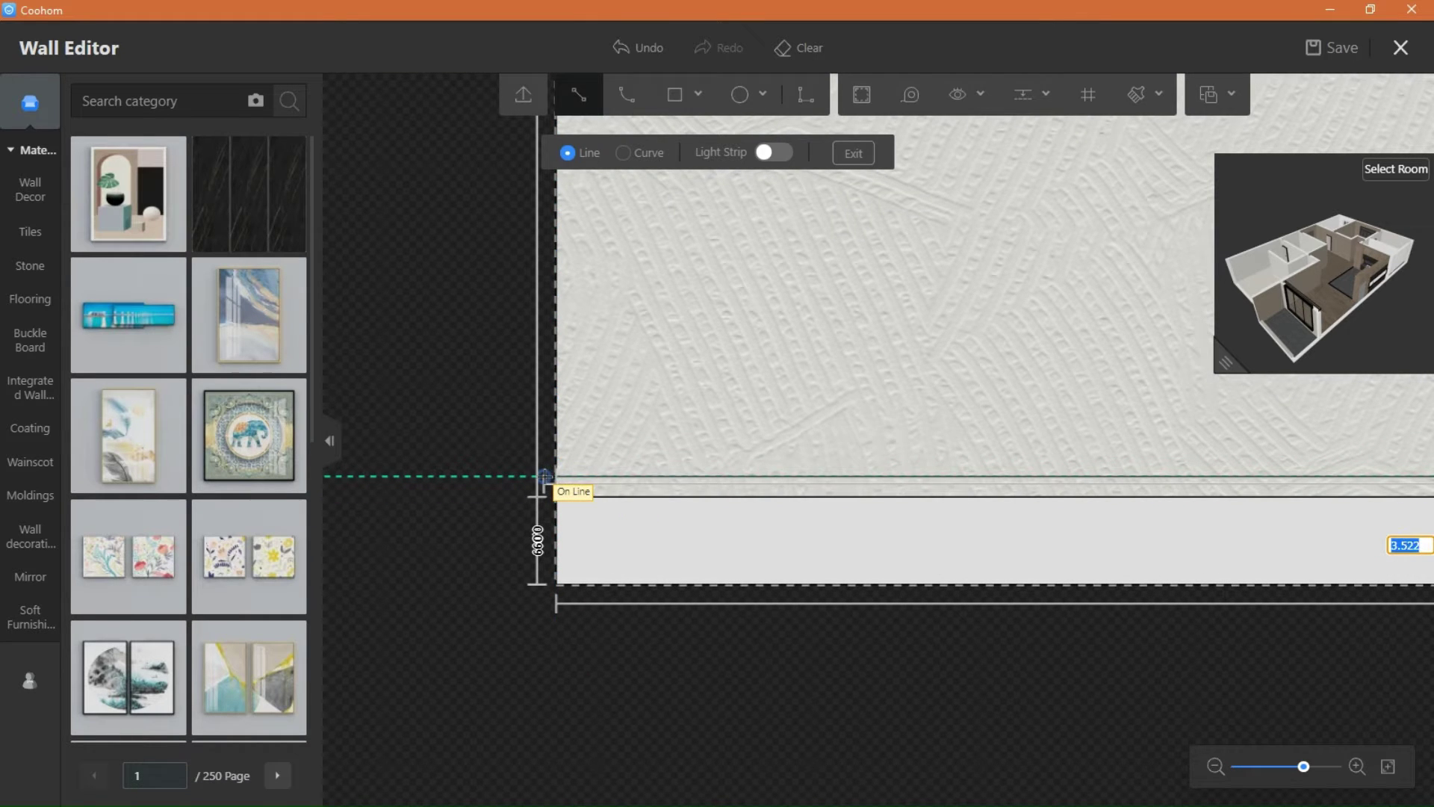
{"action": "left_click", "coordinate": [551, 477]}
{"action": "key", "text": "Escape"}
{"action": "key", "text": "Escape"}
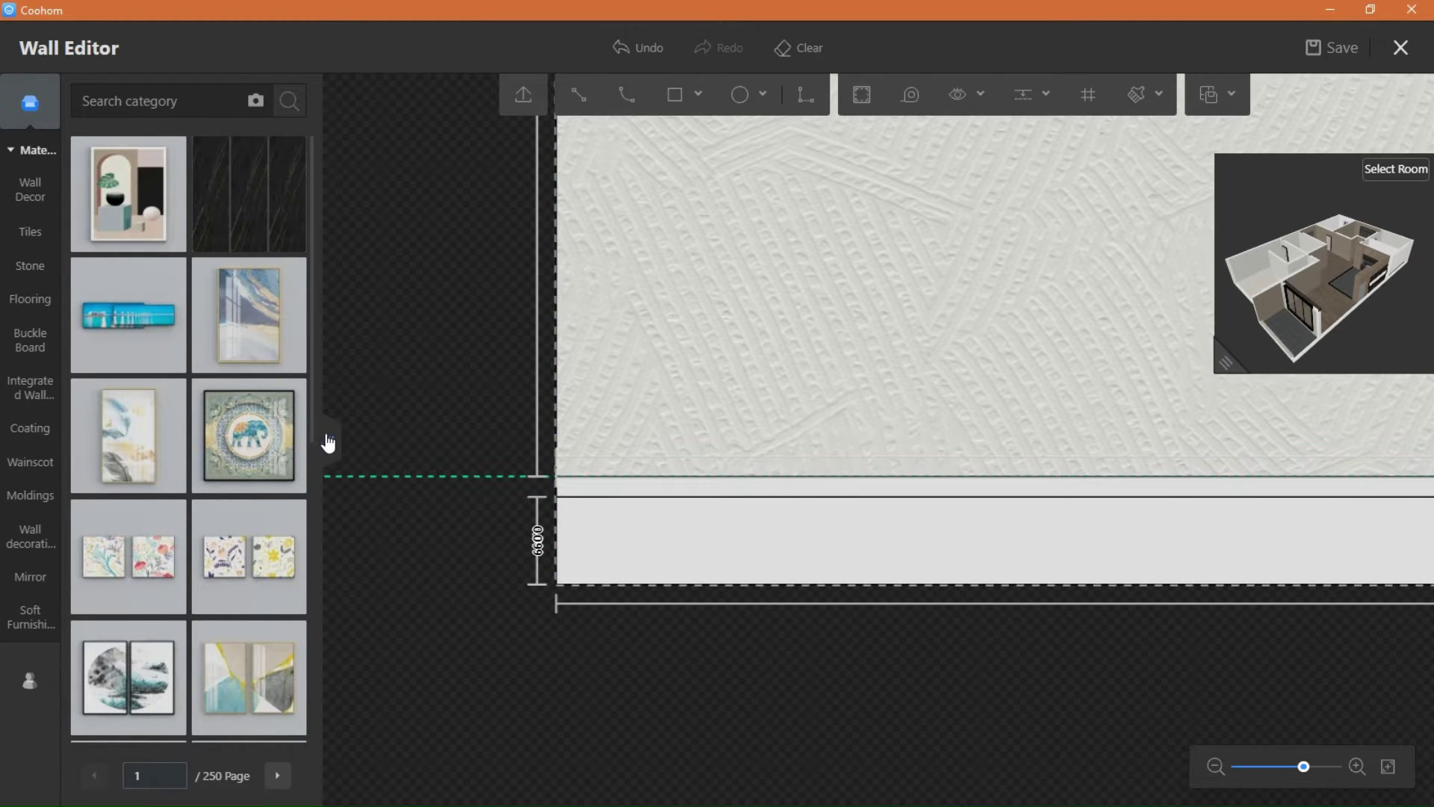
Step: Hide the material library and remove the guide along the upper line
{"action": "left_click", "coordinate": [328, 443]}
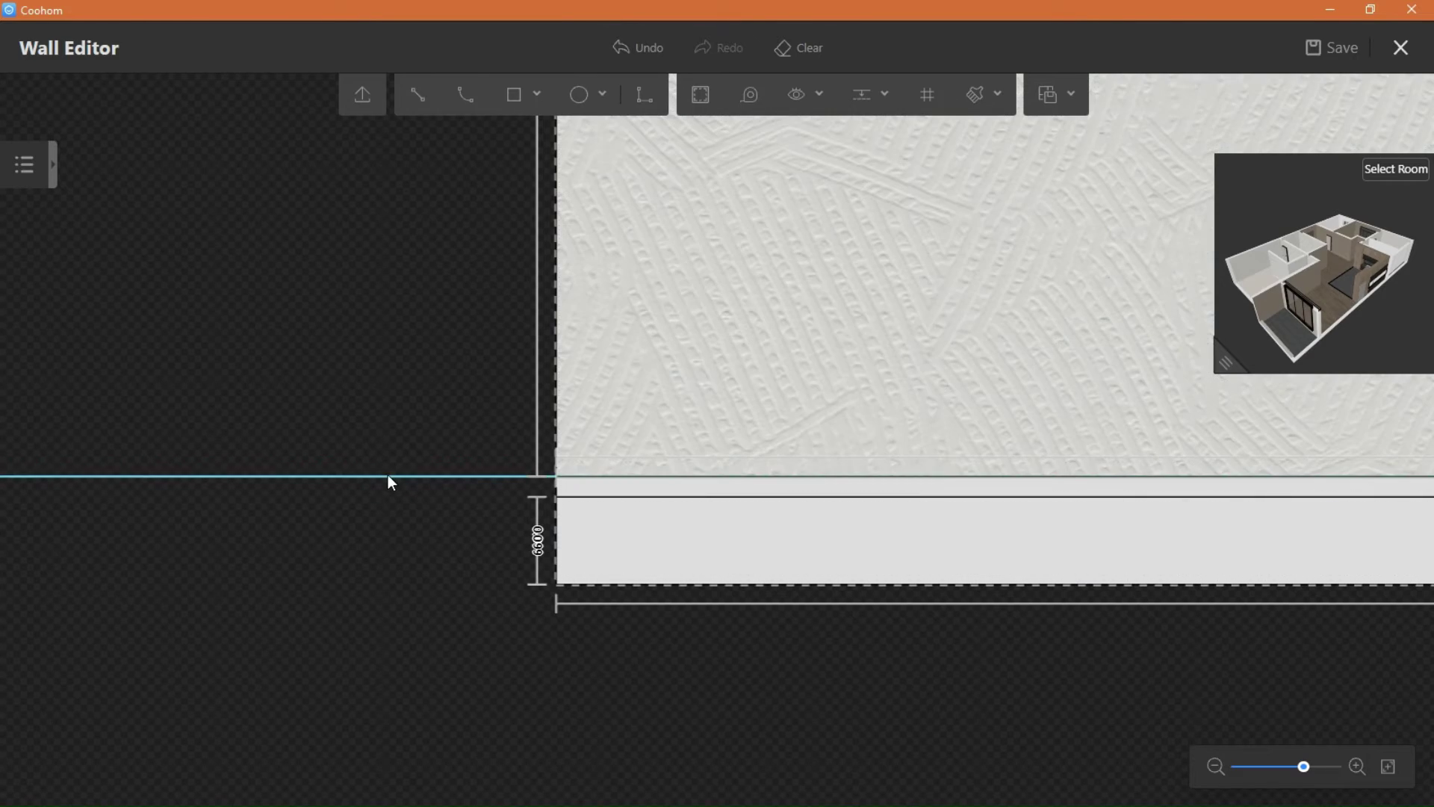
{"action": "middle_click_drag", "start_coordinate": [1046, 415], "coordinate": [484, 423]}
{"action": "scroll", "coordinate": [508, 424], "scroll_direction": "down", "scroll_amount": 6}
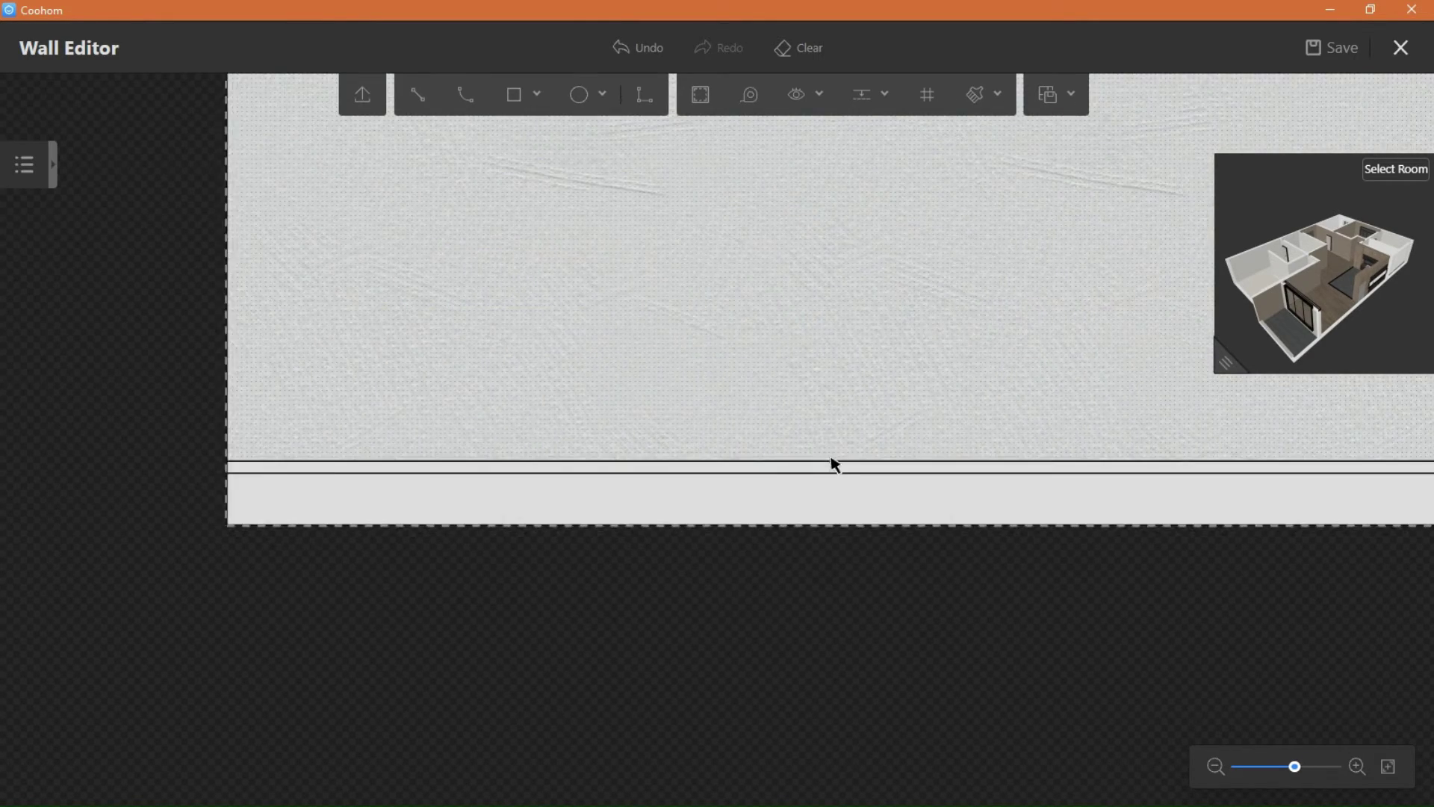
Step: Set the extrusion of the main wall area and the bottom strip to 0.1 m, and of the narrow band between them to 0.05 m
{"action": "left_click_drag", "start_coordinate": [965, 420], "coordinate": [504, 446]}
{"action": "middle_click_drag", "start_coordinate": [1128, 441], "coordinate": [564, 439]}
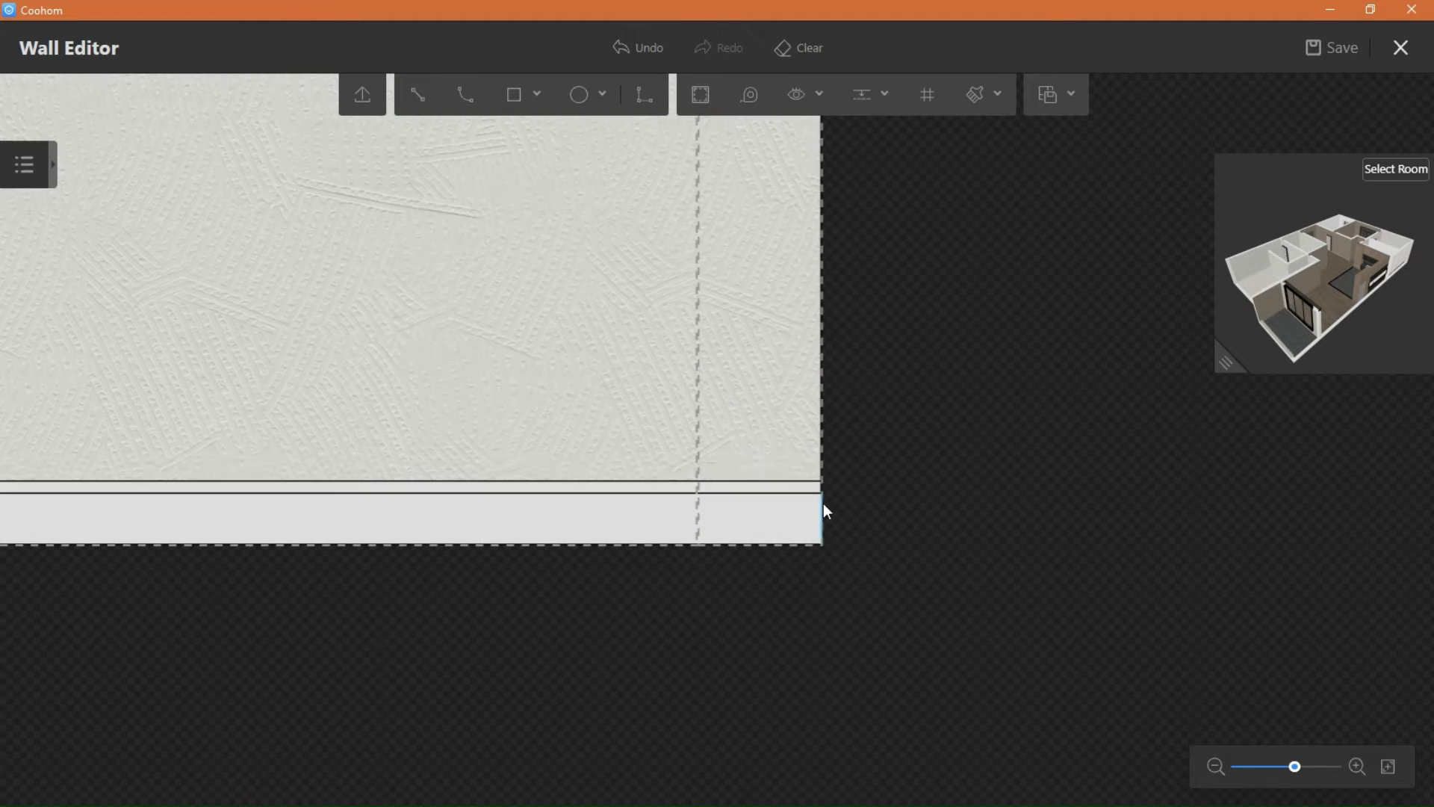
{"action": "scroll", "coordinate": [805, 455], "scroll_direction": "up", "scroll_amount": 2}
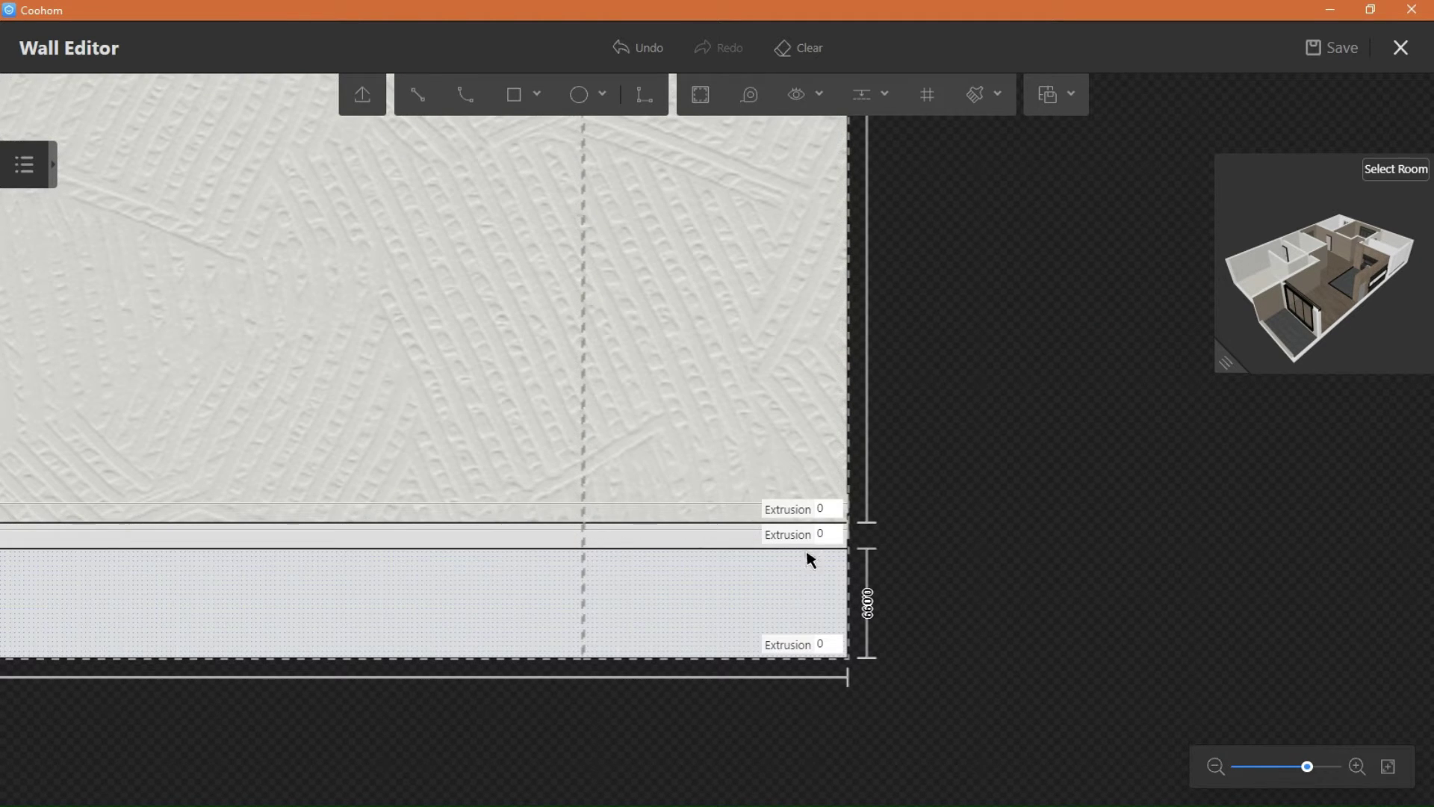
{"action": "left_click", "coordinate": [837, 509]}
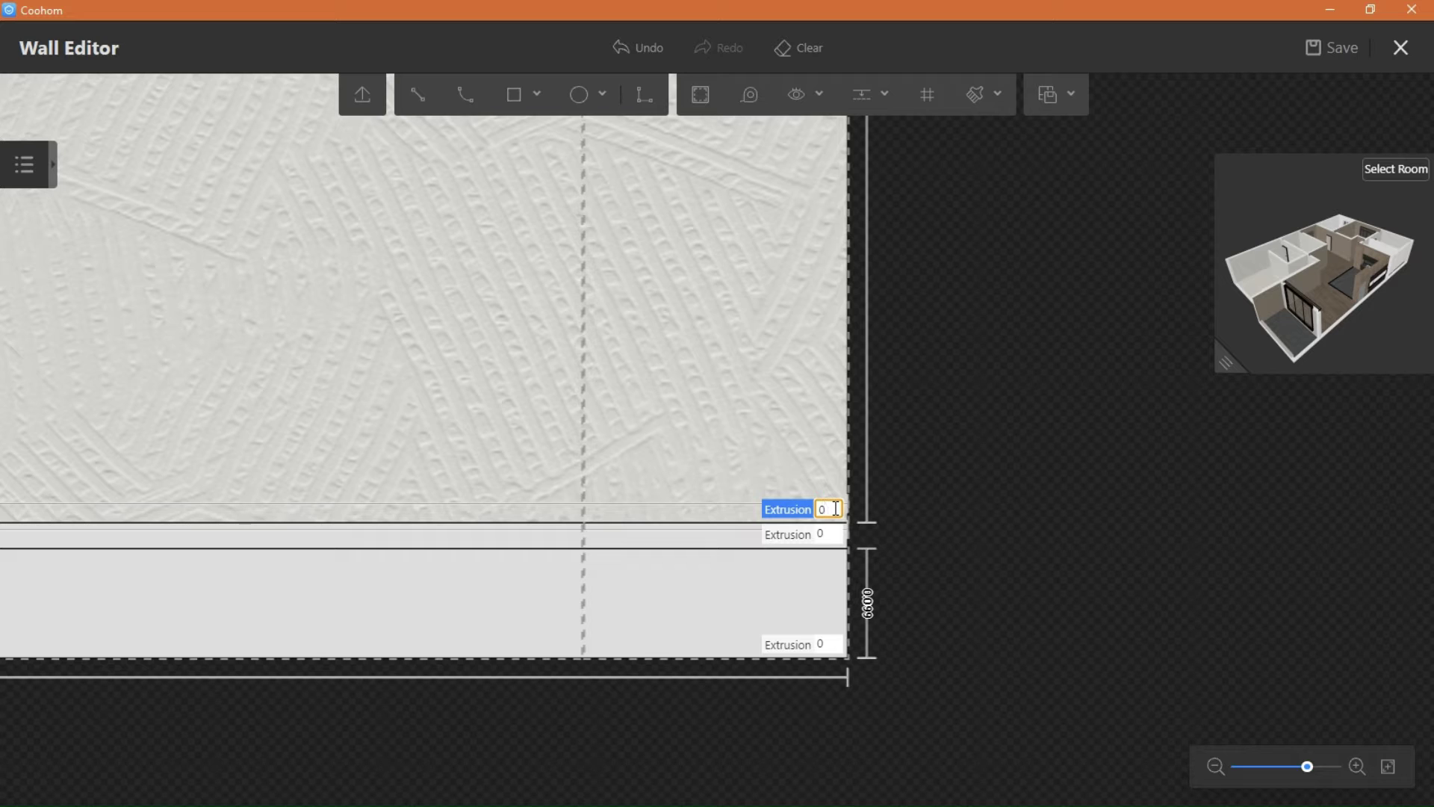
{"action": "type", "text": ".1"}
{"action": "key", "text": "Return"}
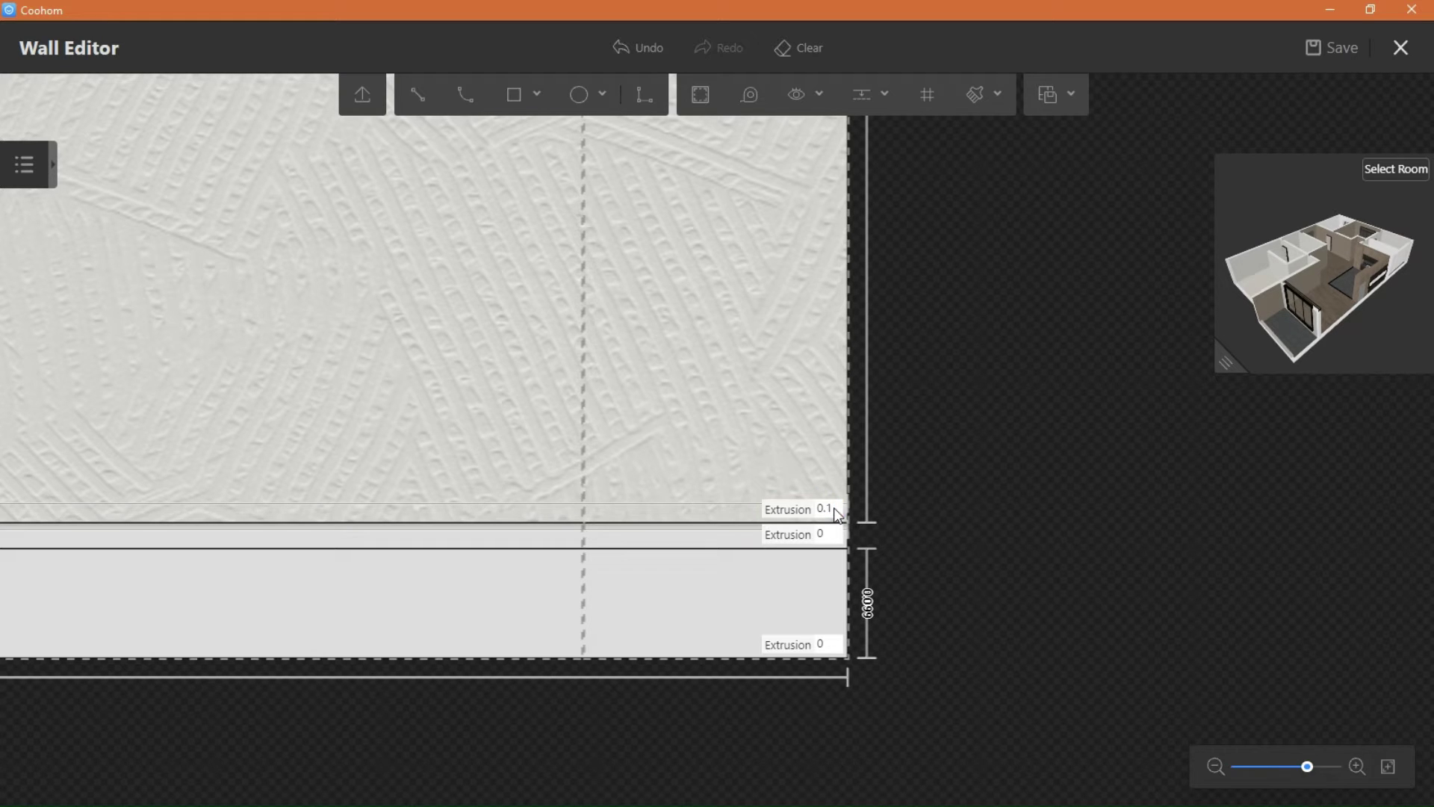
{"action": "left_click", "coordinate": [834, 644]}
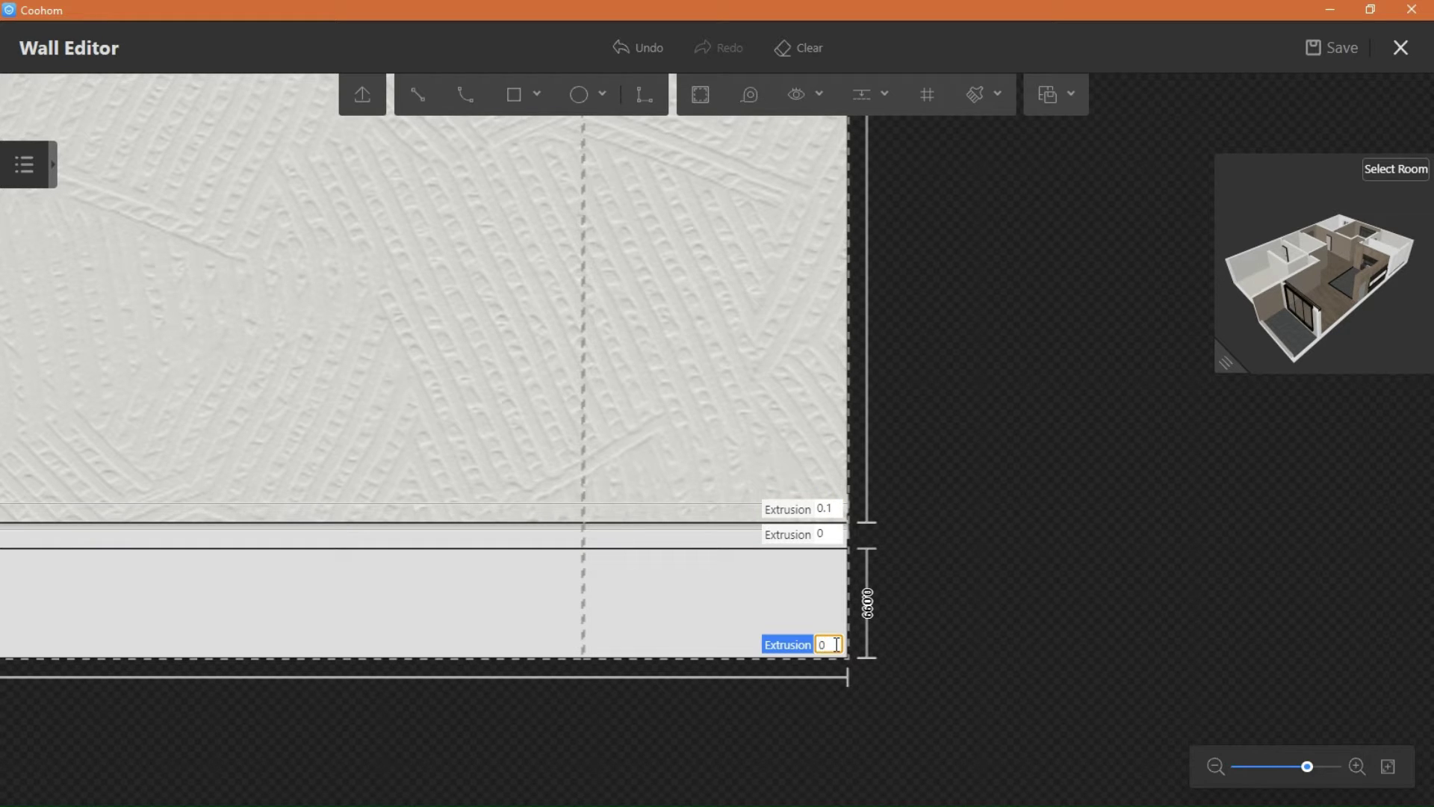
{"action": "key", "text": "Return"}
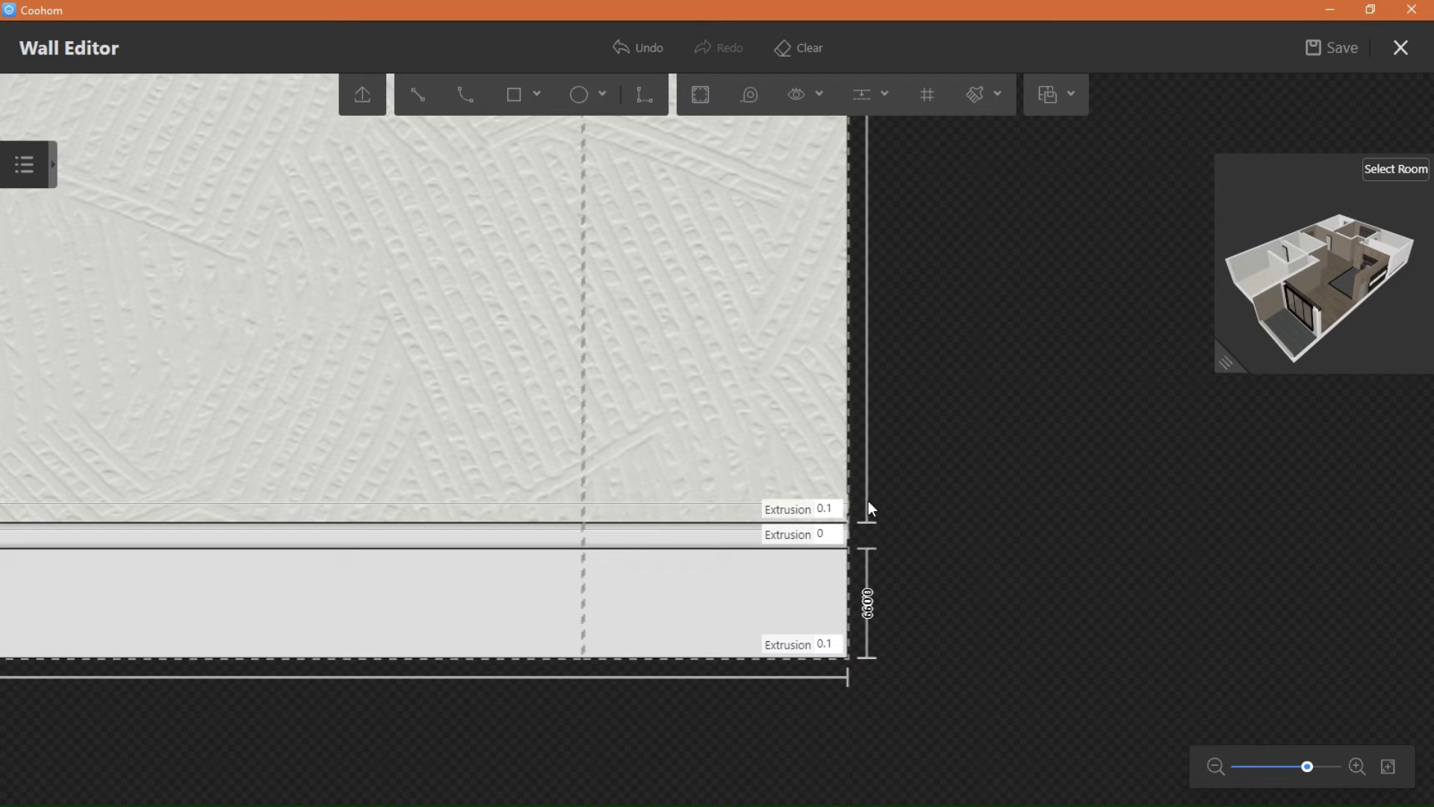
{"action": "left_click", "coordinate": [831, 533]}
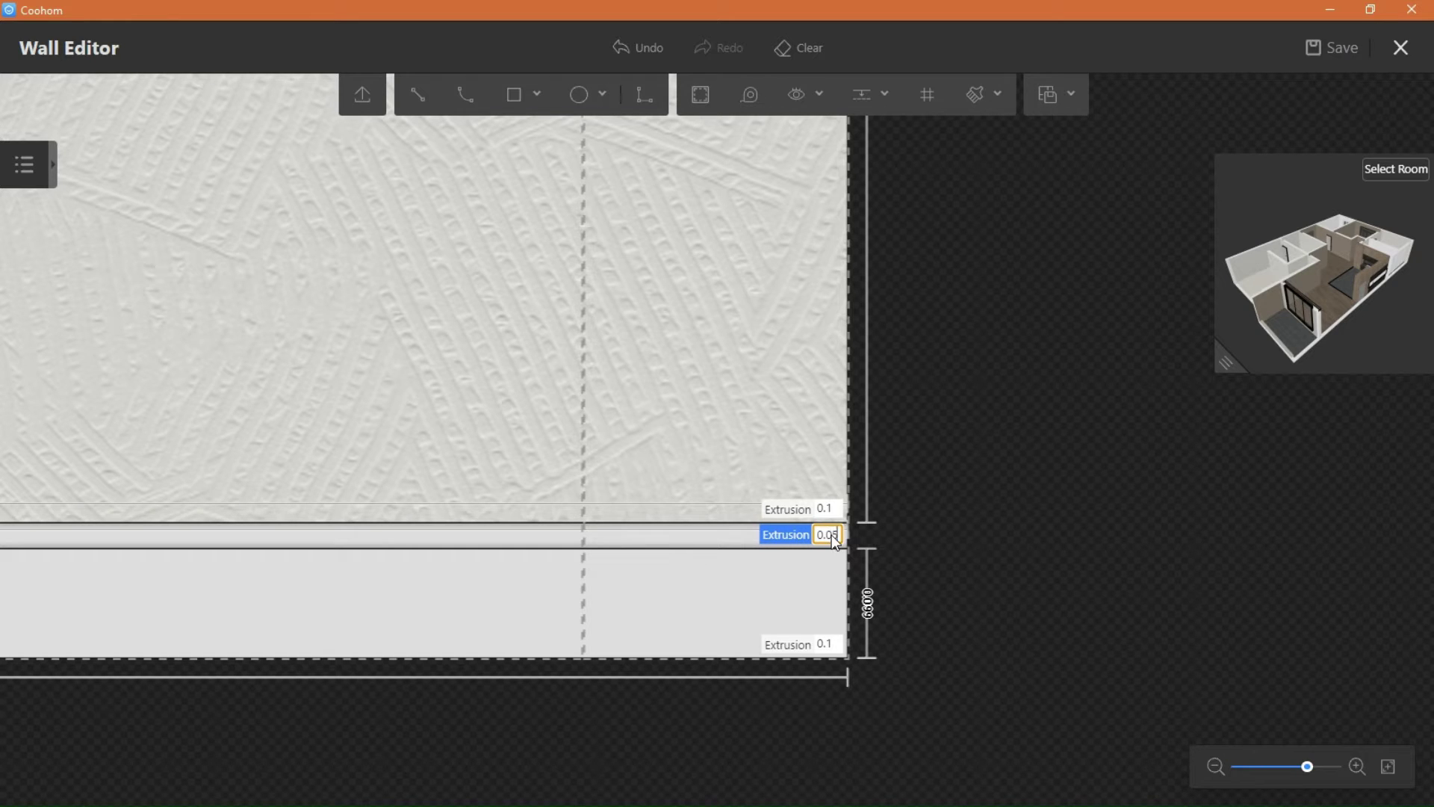
{"action": "key", "text": "Return"}
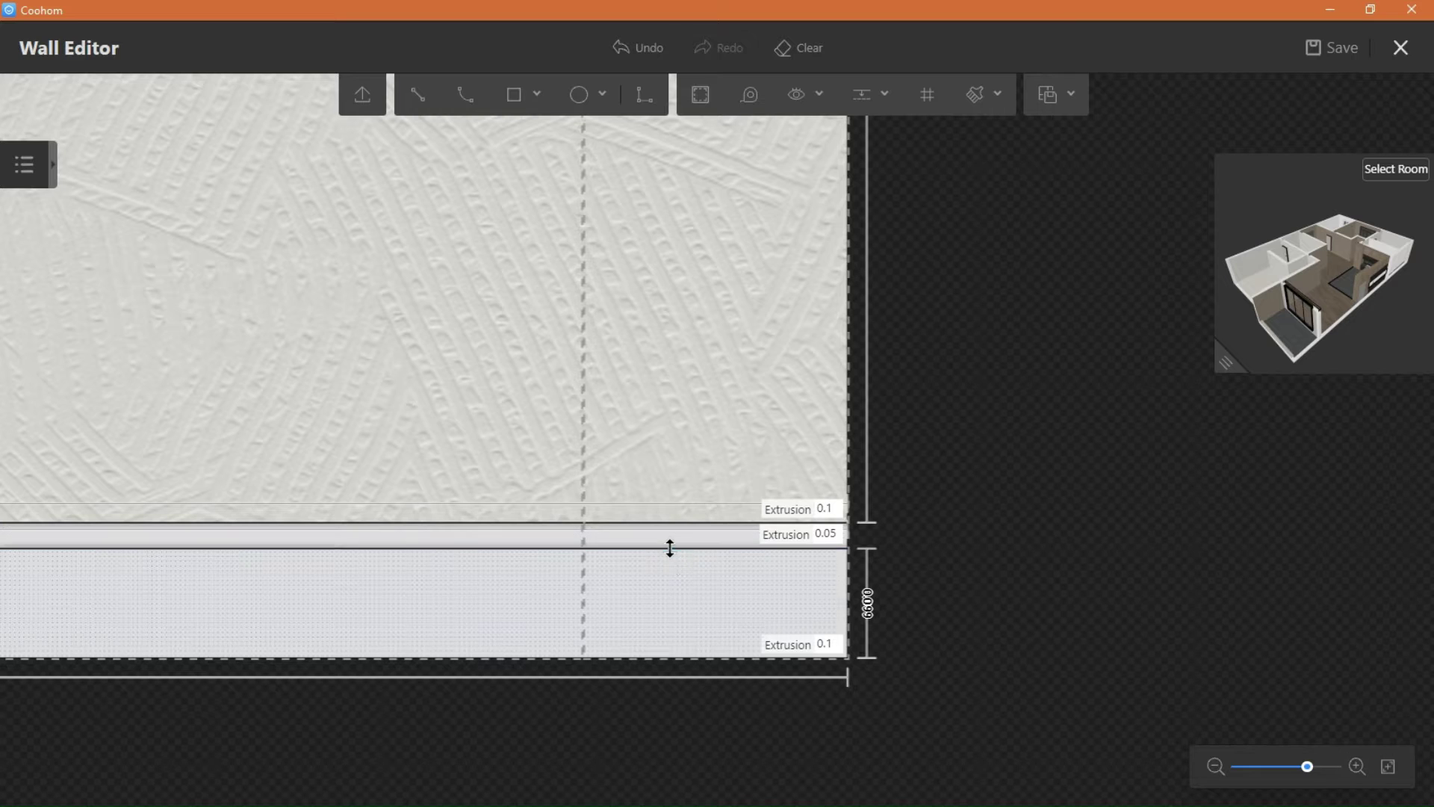
Step: Add an internal light strip to the line between the bottom strip and the narrow band, in warm white #FEF5E9
{"action": "left_click", "coordinate": [597, 645]}
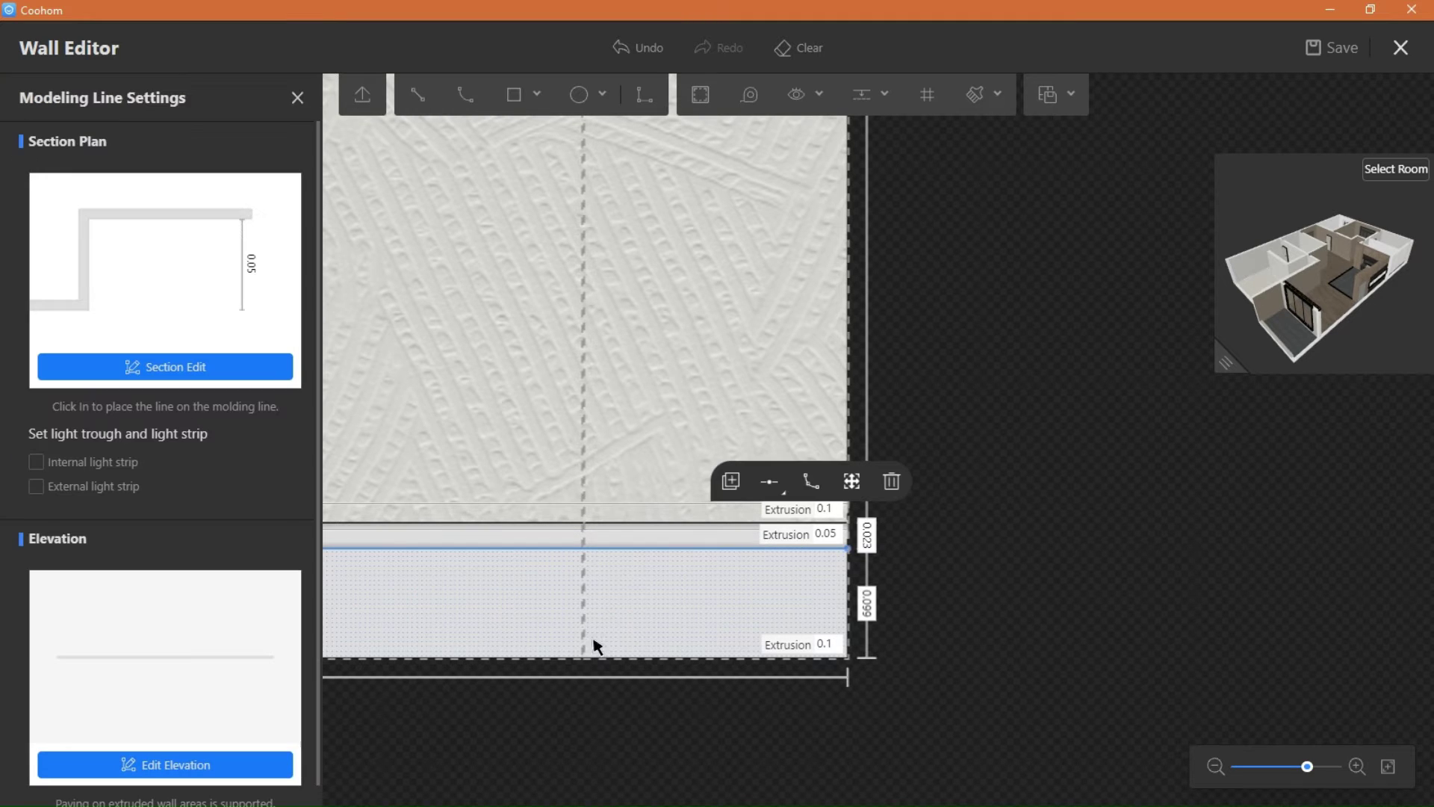
{"action": "left_click", "coordinate": [35, 463]}
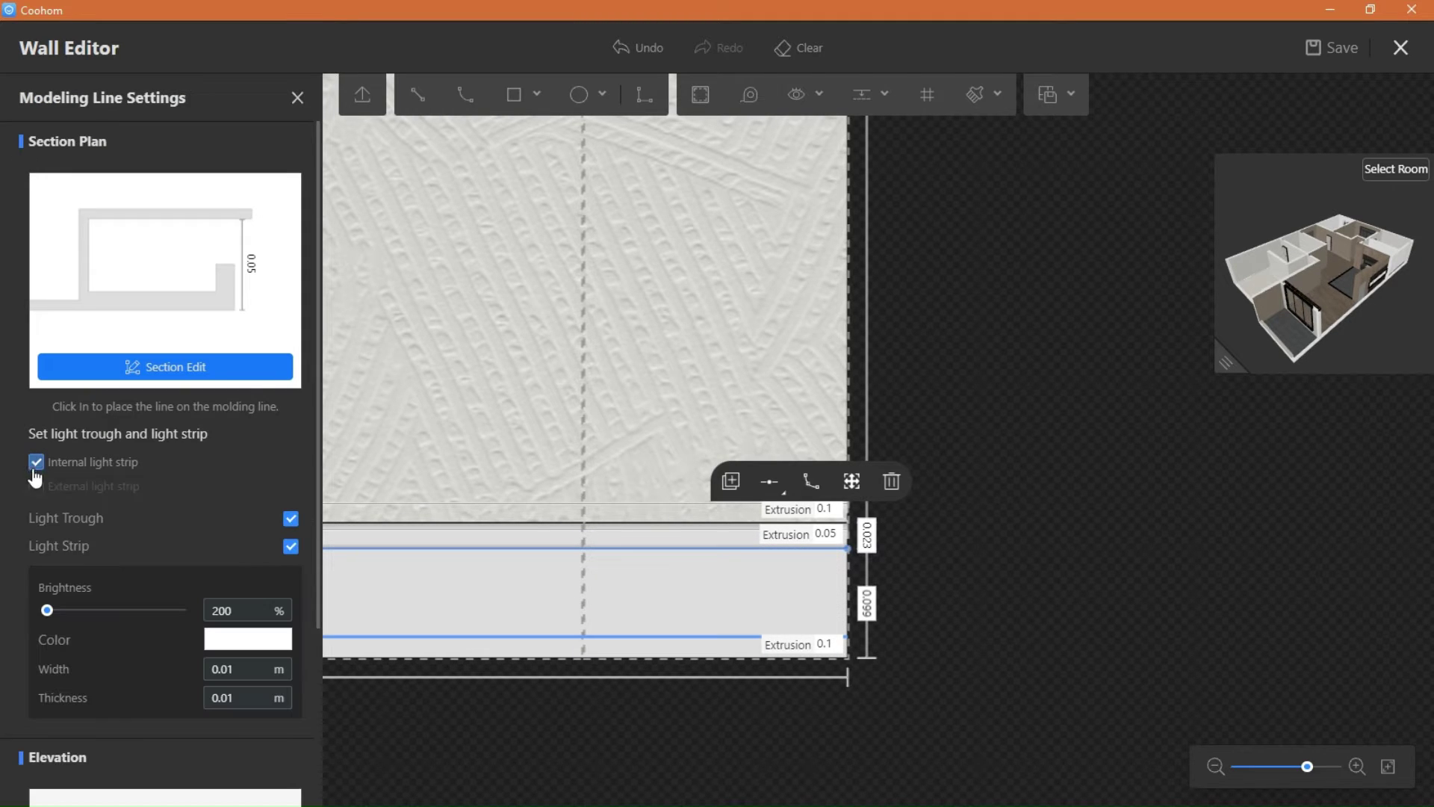
{"action": "left_click", "coordinate": [238, 640]}
{"action": "left_click", "coordinate": [417, 518]}
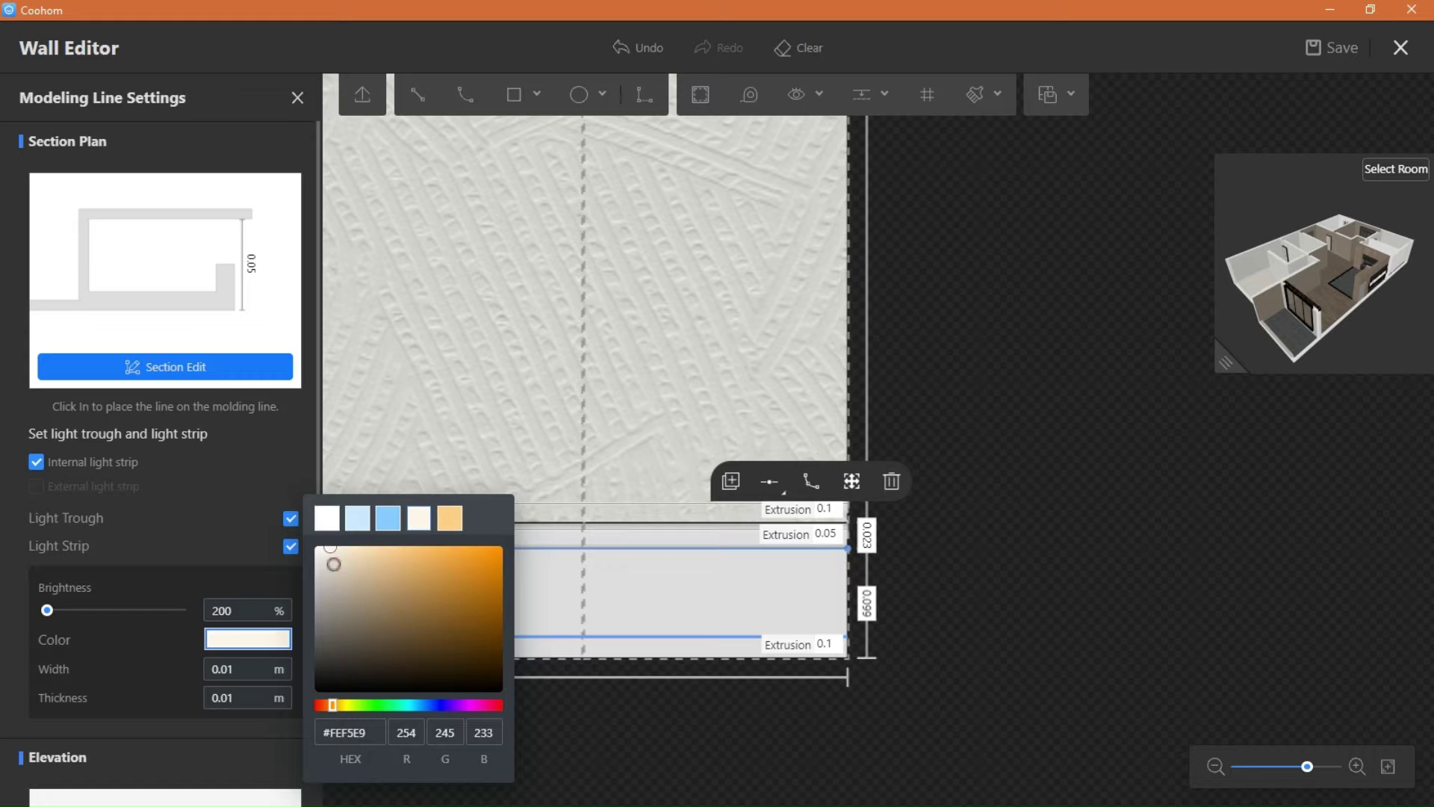
{"action": "left_click", "coordinate": [220, 609]}
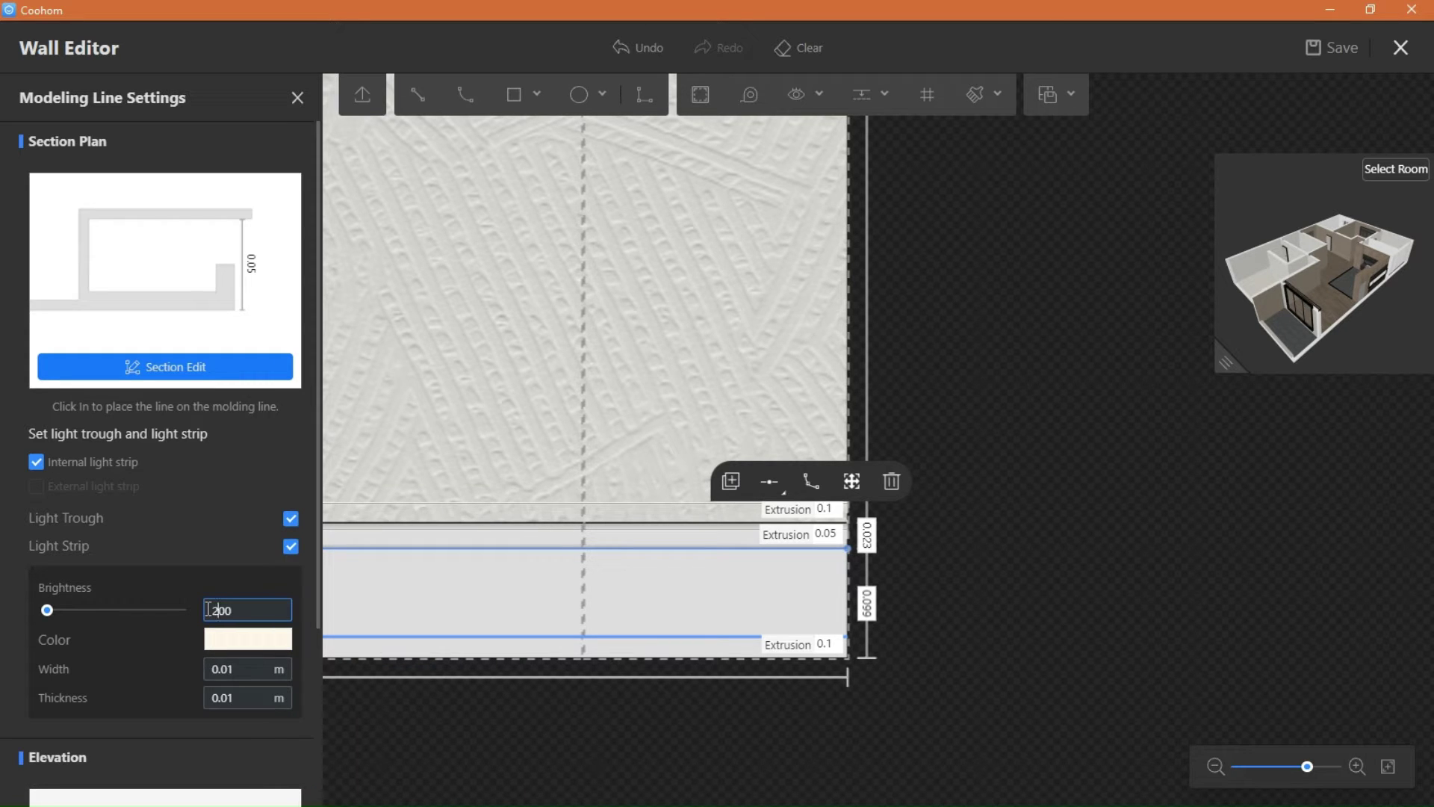
Step: Open the section of the light trough and move its light source to about 0.056 m and 0.023 m from the inner faces
{"action": "left_click", "coordinate": [173, 367]}
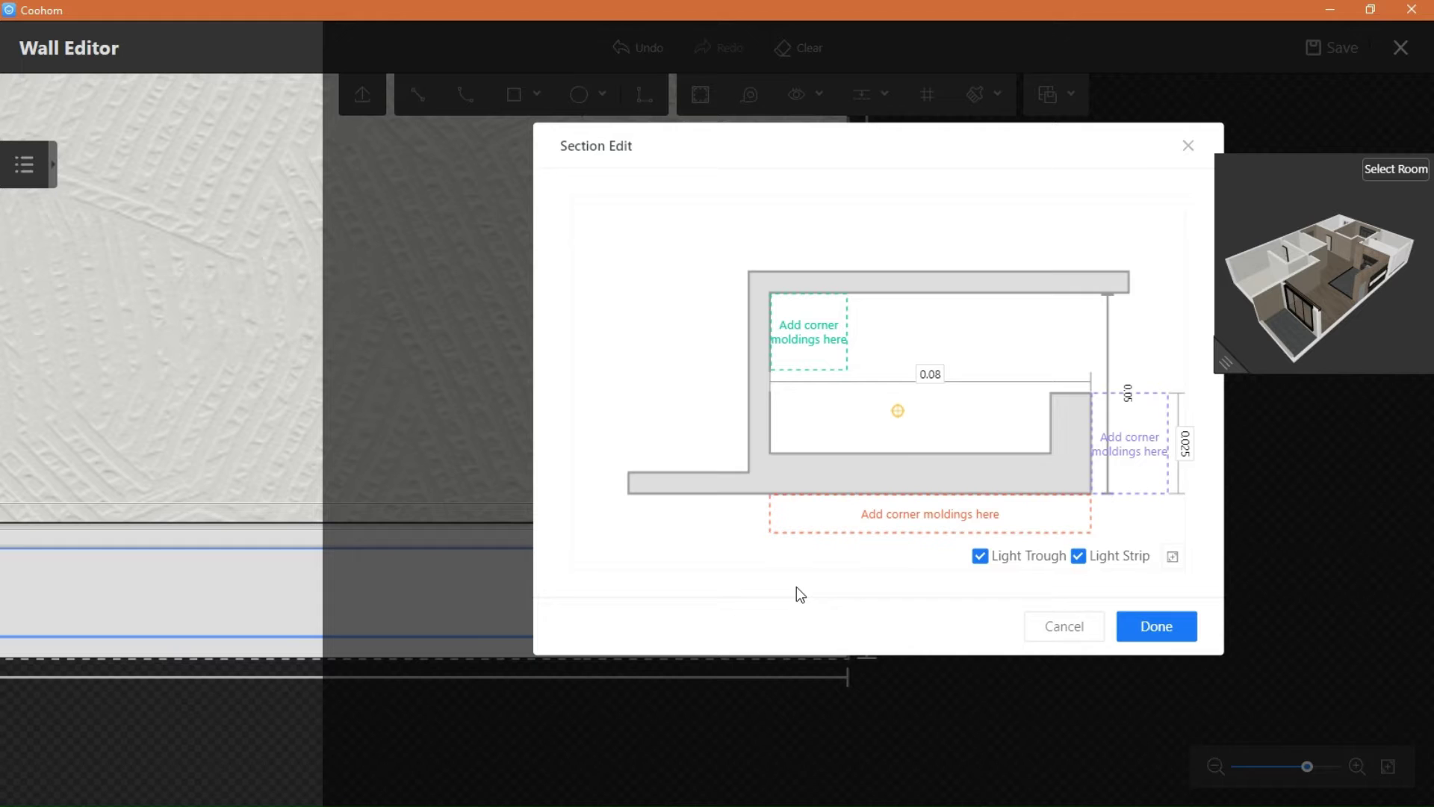
{"action": "mouse_move", "coordinate": [899, 411]}
{"action": "left_mouse_down"}
{"action": "mouse_move", "coordinate": [1019, 397]}
{"action": "mouse_move", "coordinate": [1025, 351]}
{"action": "mouse_move", "coordinate": [961, 364]}
{"action": "mouse_move", "coordinate": [939, 309]}
{"action": "left_mouse_up"}
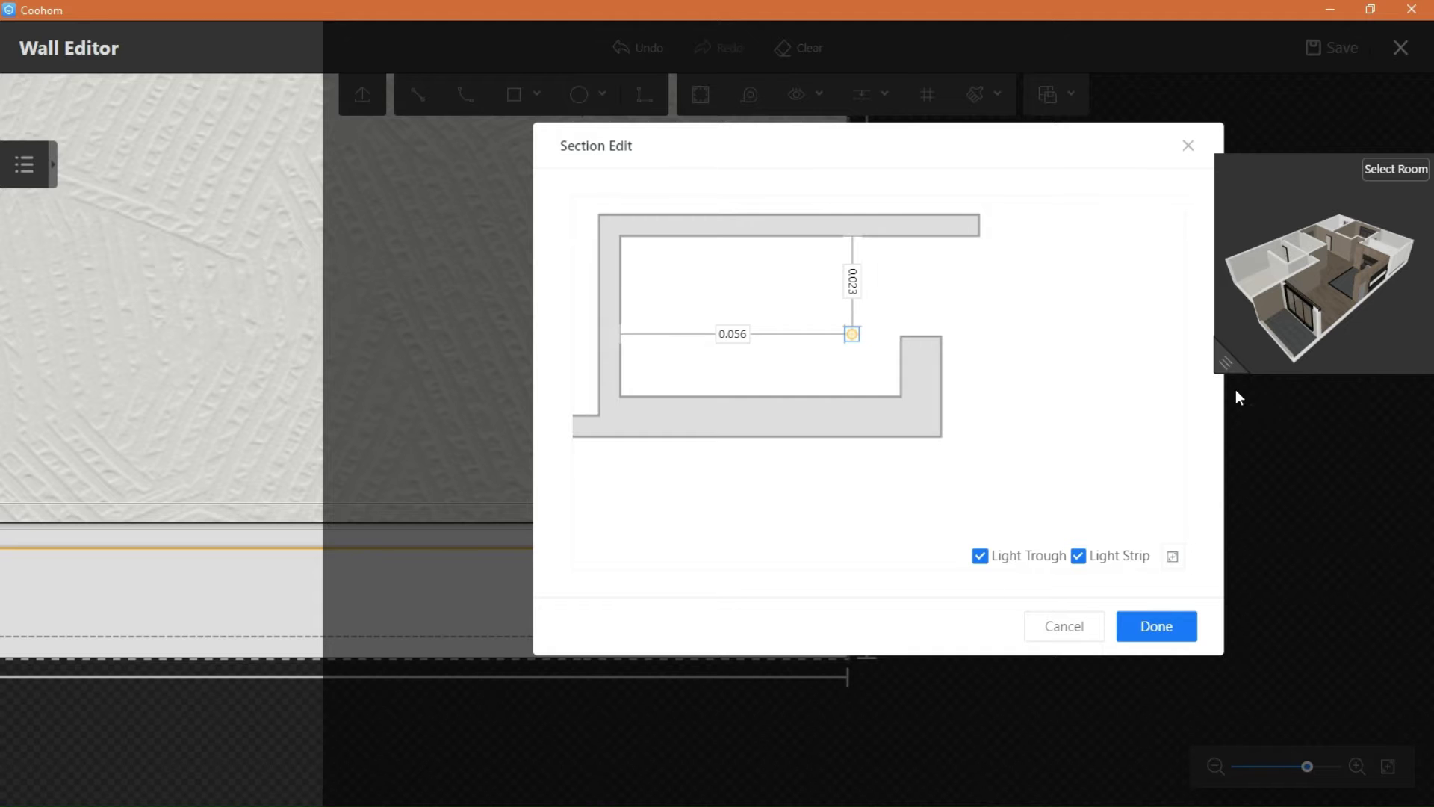
Step: Enlarge the 3D preview and examine the light trough and its light source at the end of the wall
{"action": "left_click_drag", "start_coordinate": [1226, 363], "coordinate": [756, 781]}
{"action": "scroll", "coordinate": [878, 586], "scroll_direction": "up", "scroll_amount": 3}
{"action": "left_click_drag", "start_coordinate": [987, 539], "coordinate": [1208, 502]}
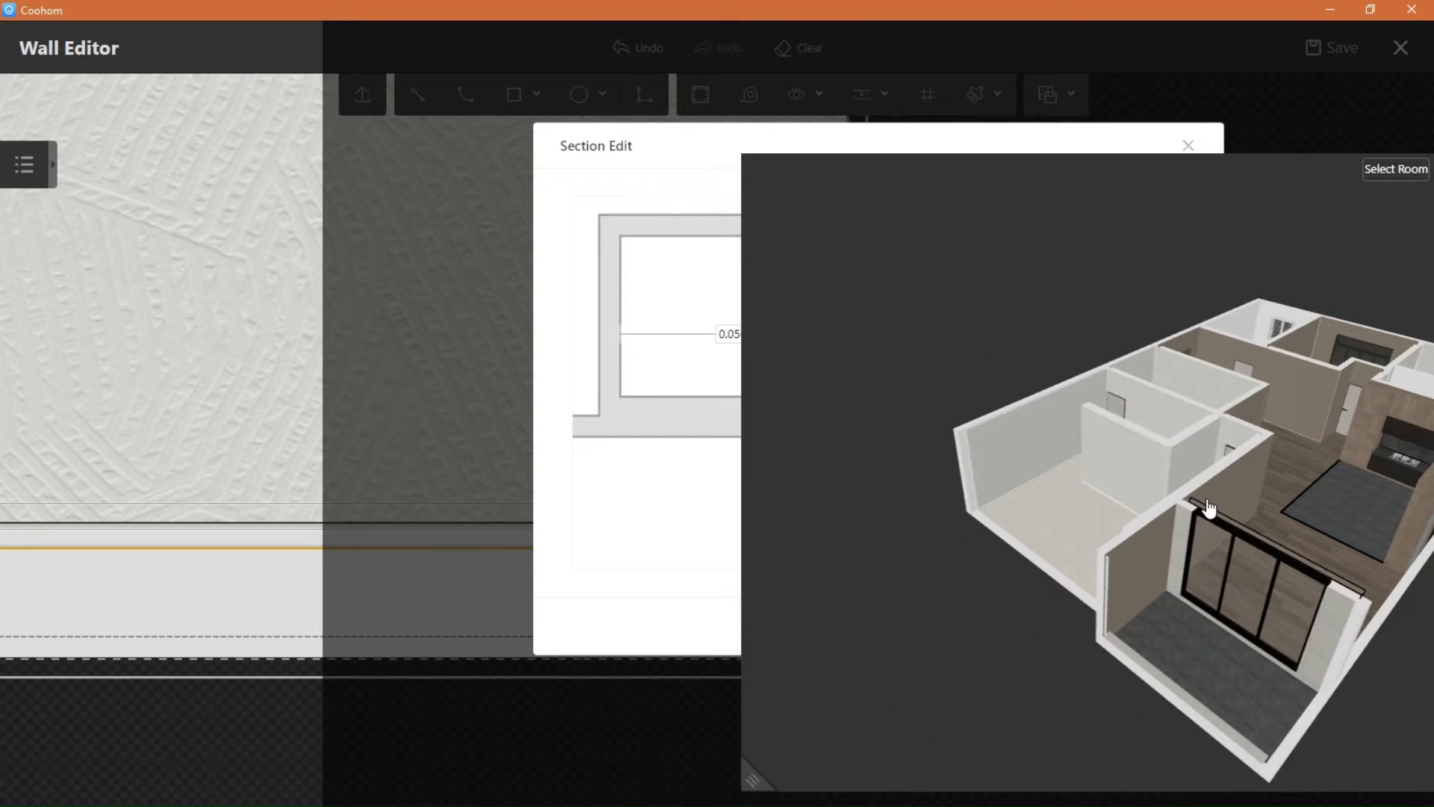
{"action": "scroll", "coordinate": [1137, 541], "scroll_direction": "up", "scroll_amount": 10}
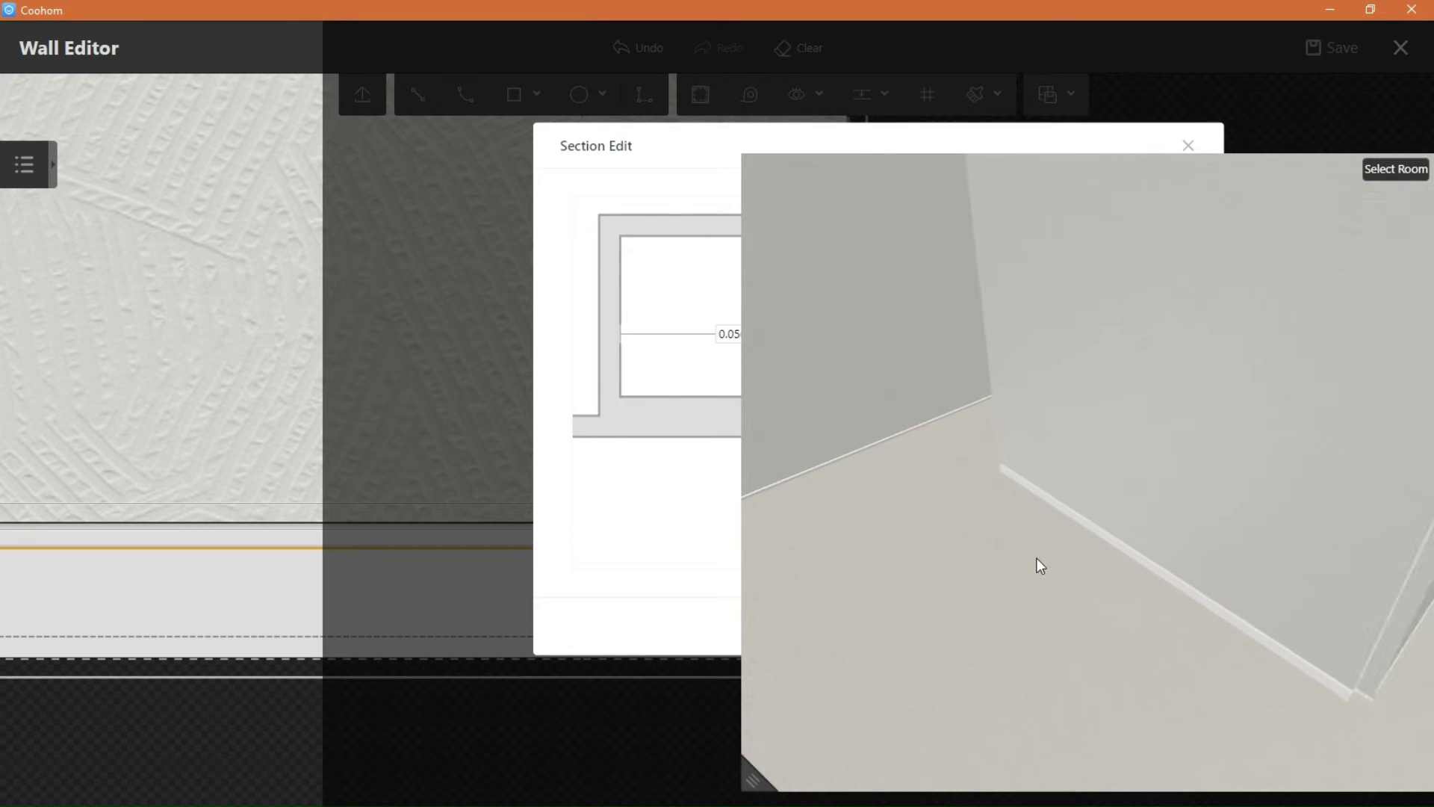
{"action": "scroll", "coordinate": [1037, 557], "scroll_direction": "up", "scroll_amount": 6}
{"action": "left_click_drag", "start_coordinate": [1017, 584], "coordinate": [1064, 622]}
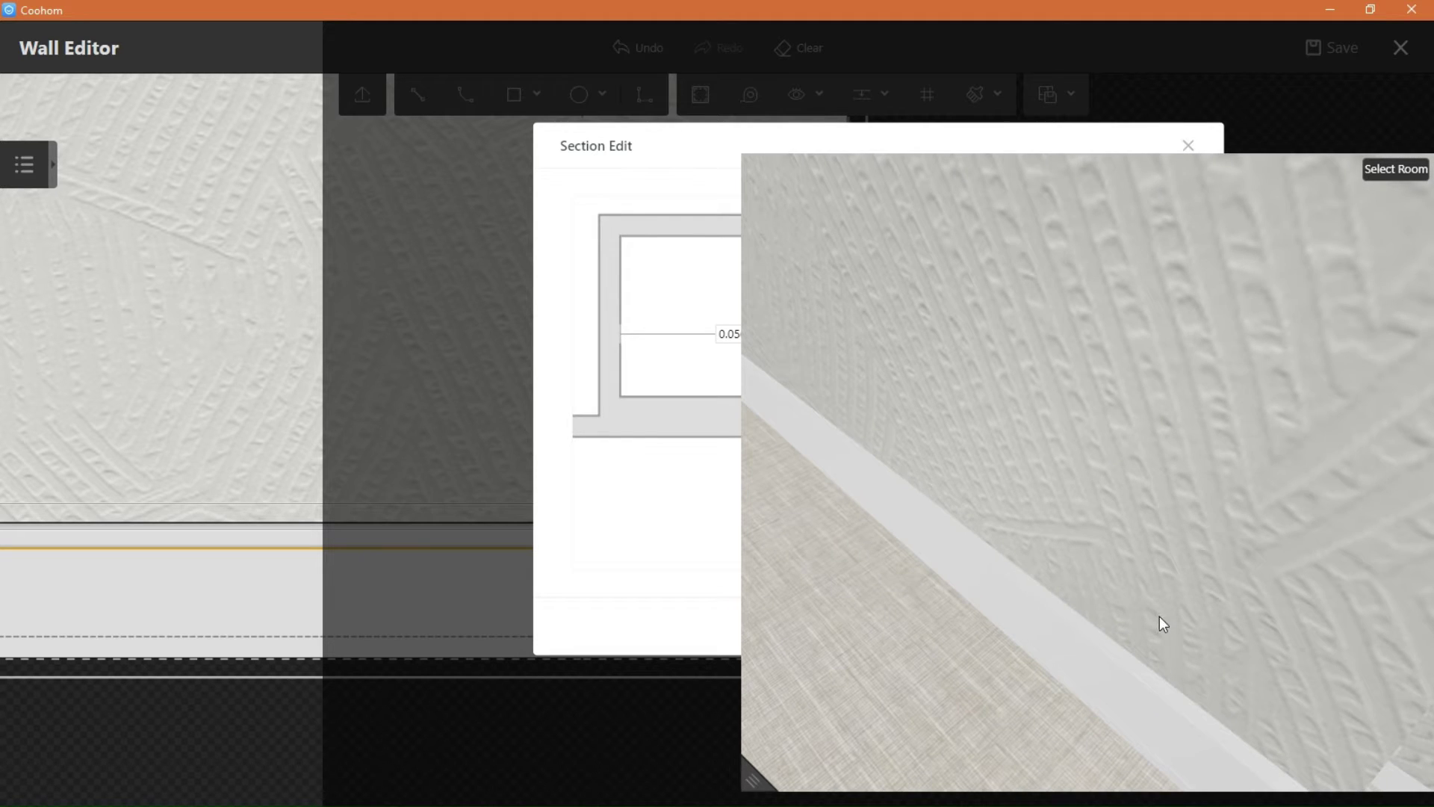
{"action": "left_click_drag", "start_coordinate": [1130, 521], "coordinate": [1054, 537]}
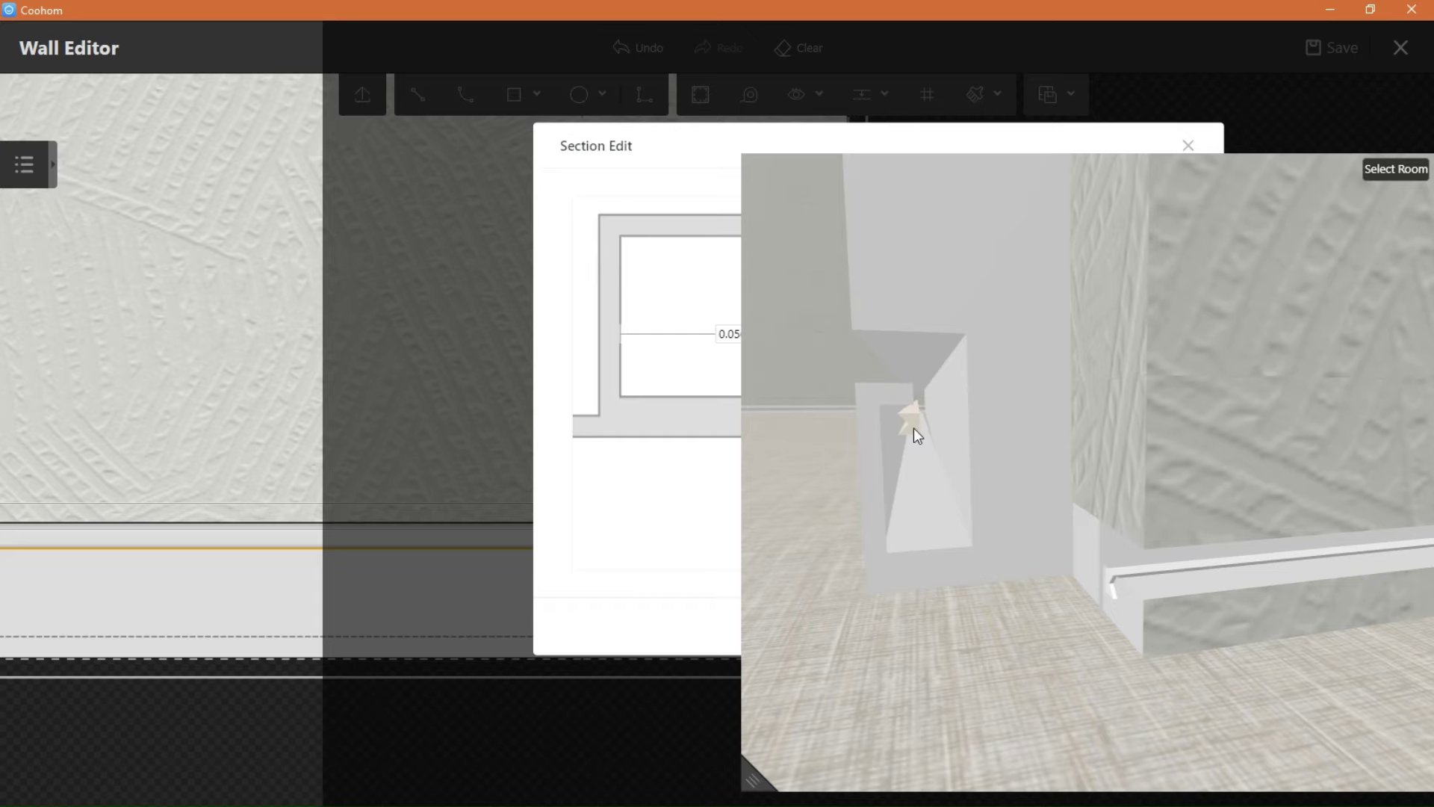
Step: Move the light source to about 0.064 m and 0.018 m from the trough's inner faces and accept the section
{"action": "left_click_drag", "start_coordinate": [751, 778], "coordinate": [993, 668]}
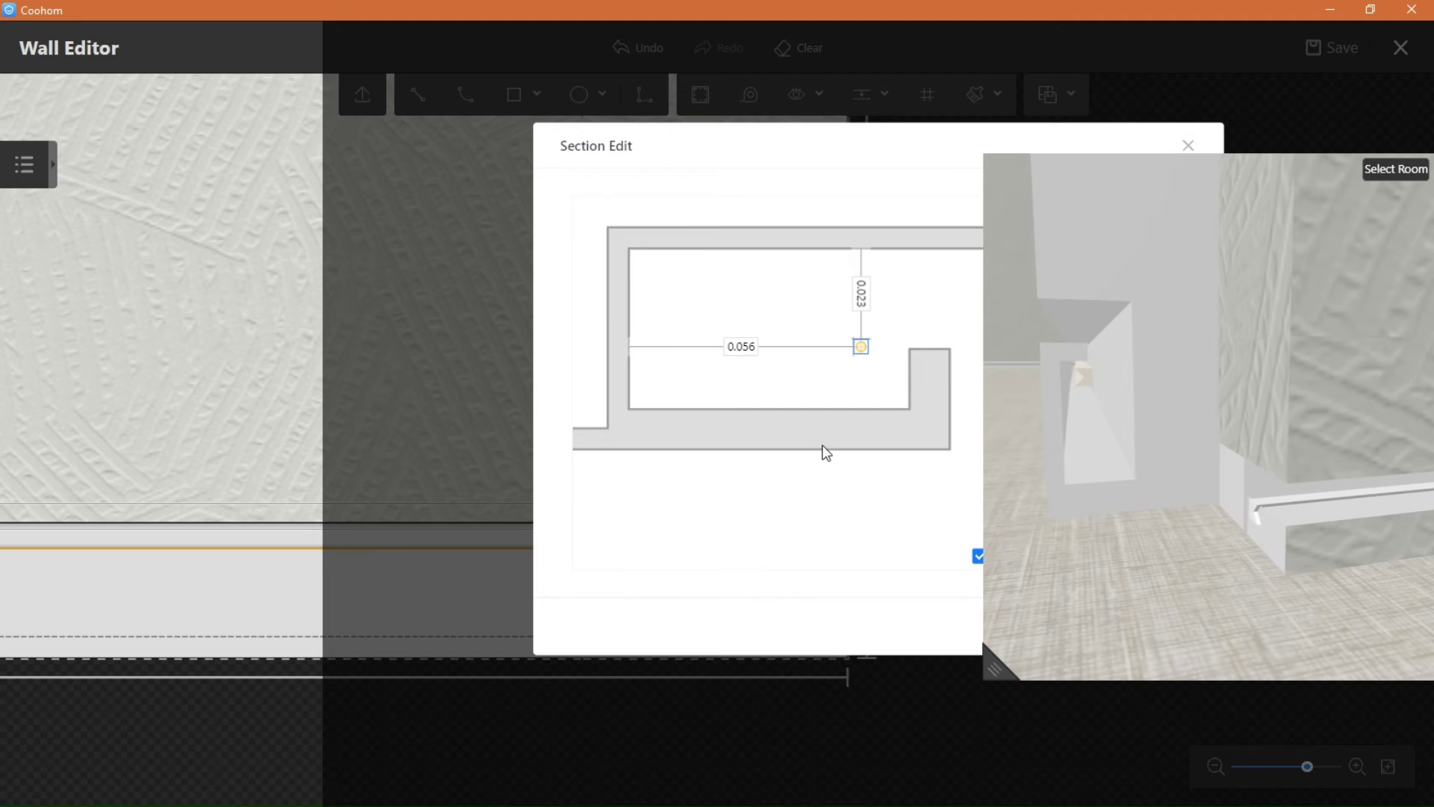
{"action": "left_click_drag", "start_coordinate": [868, 349], "coordinate": [785, 349]}
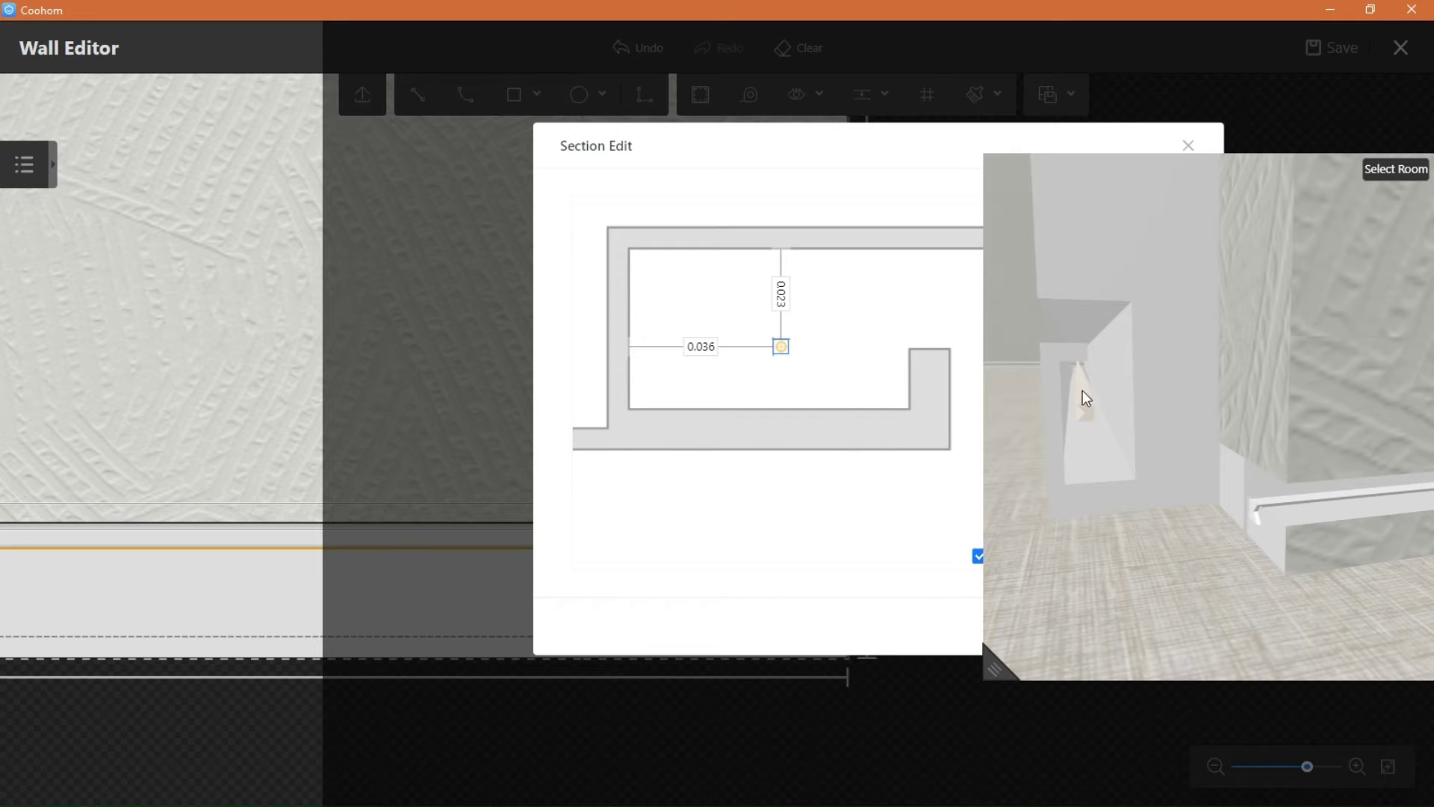
{"action": "left_click_drag", "start_coordinate": [793, 354], "coordinate": [885, 338]}
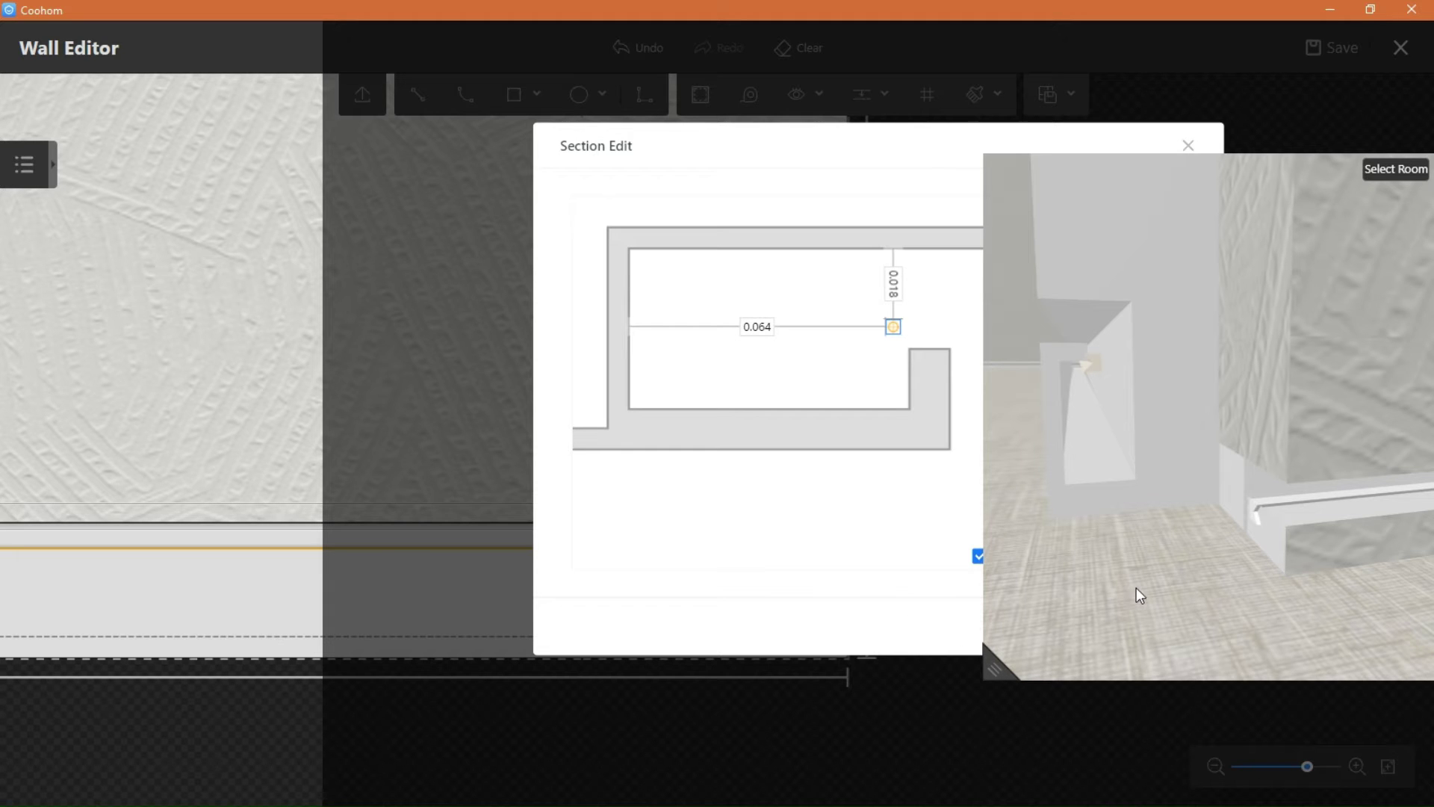
{"action": "left_click_drag", "start_coordinate": [1001, 668], "coordinate": [926, 637]}
{"action": "left_click", "coordinate": [1149, 631]}
Step: Copy the textured wall material onto the plain strips along the bottom of the wall and save the wall design
{"action": "scroll", "coordinate": [769, 605], "scroll_direction": "up", "scroll_amount": 2}
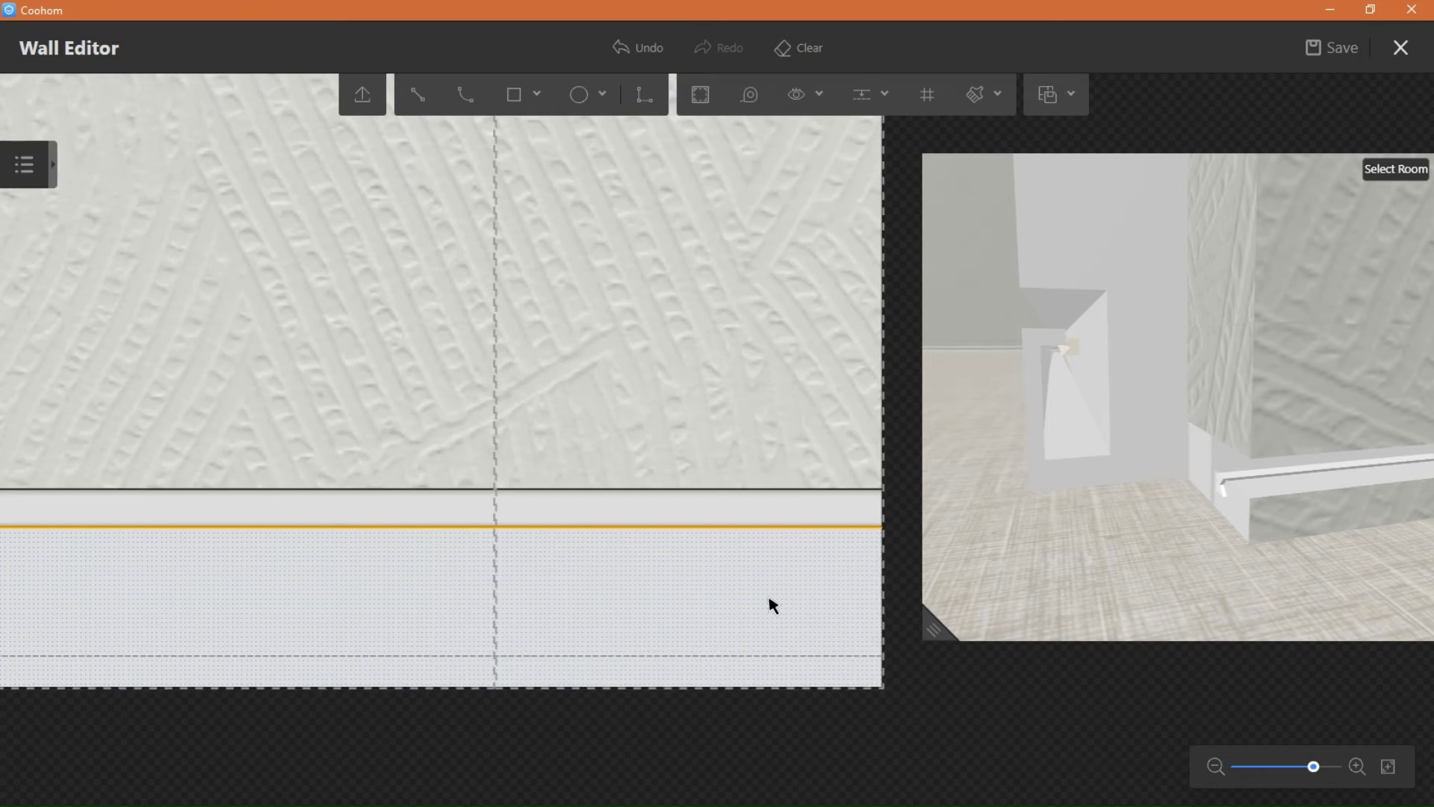
{"action": "right_click_drag", "start_coordinate": [783, 609], "coordinate": [631, 603]}
{"action": "scroll", "coordinate": [631, 603], "scroll_direction": "up", "scroll_amount": 1}
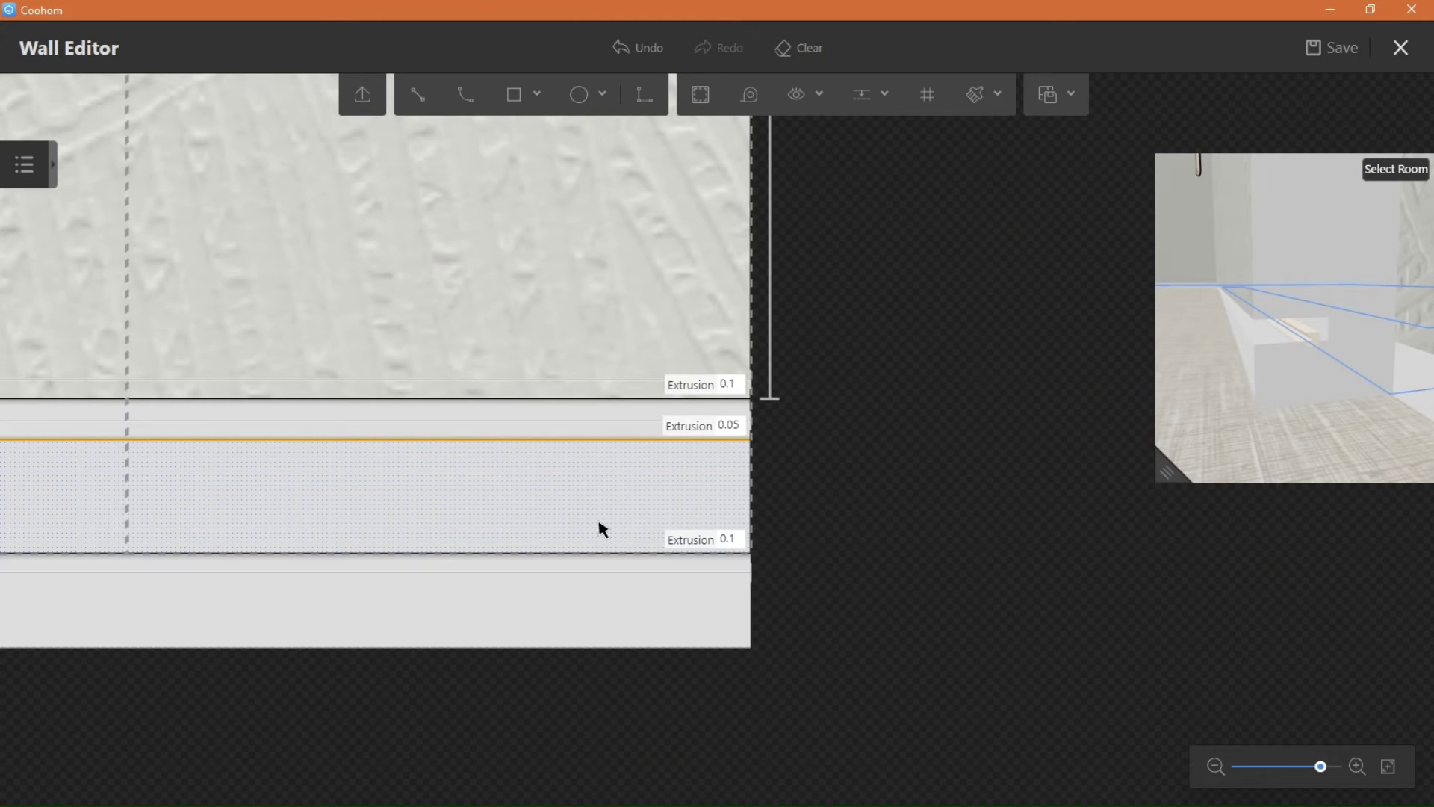
{"action": "right_click_drag", "start_coordinate": [438, 512], "coordinate": [686, 531]}
{"action": "scroll", "coordinate": [685, 532], "scroll_direction": "down", "scroll_amount": 1}
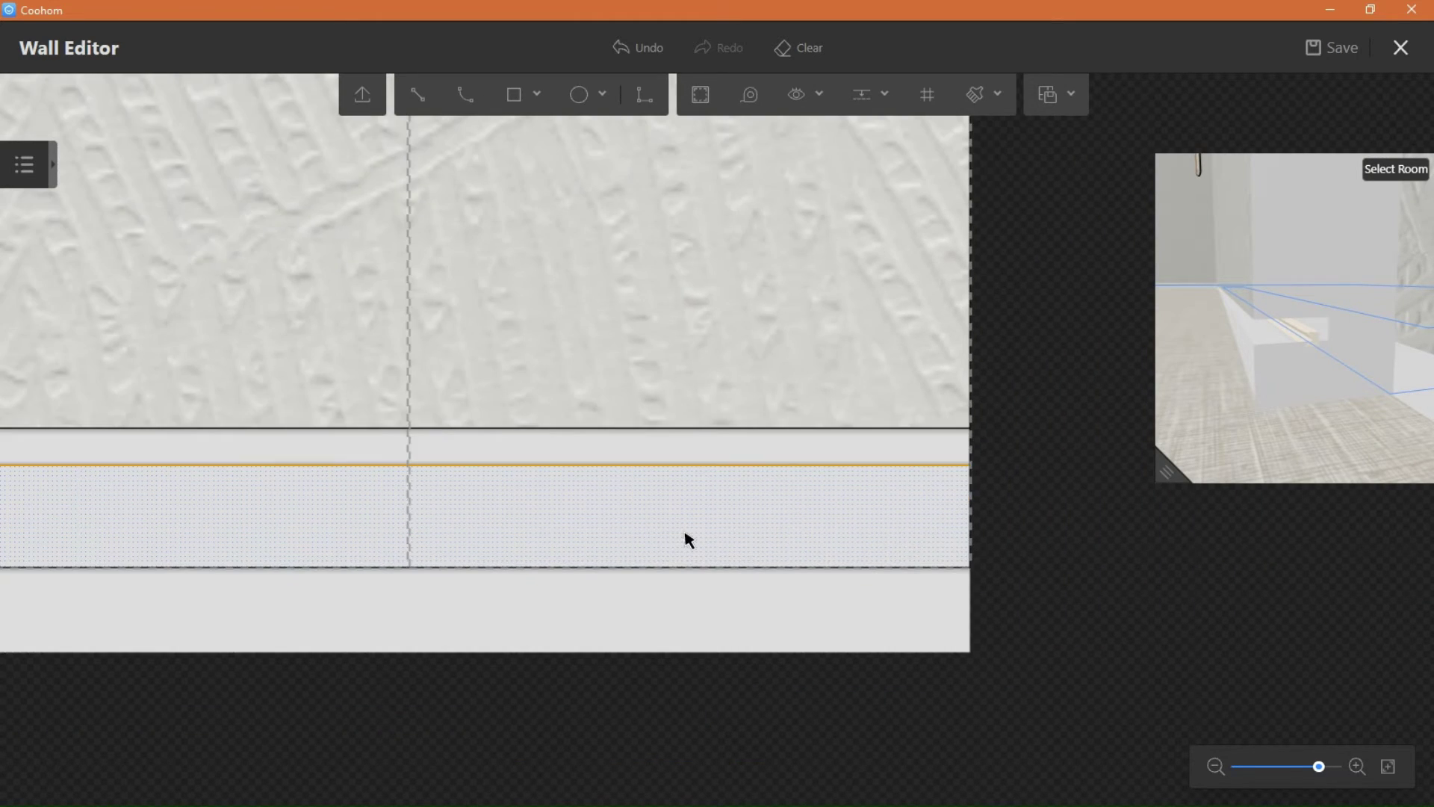
{"action": "scroll", "coordinate": [688, 538], "scroll_direction": "down", "scroll_amount": 3}
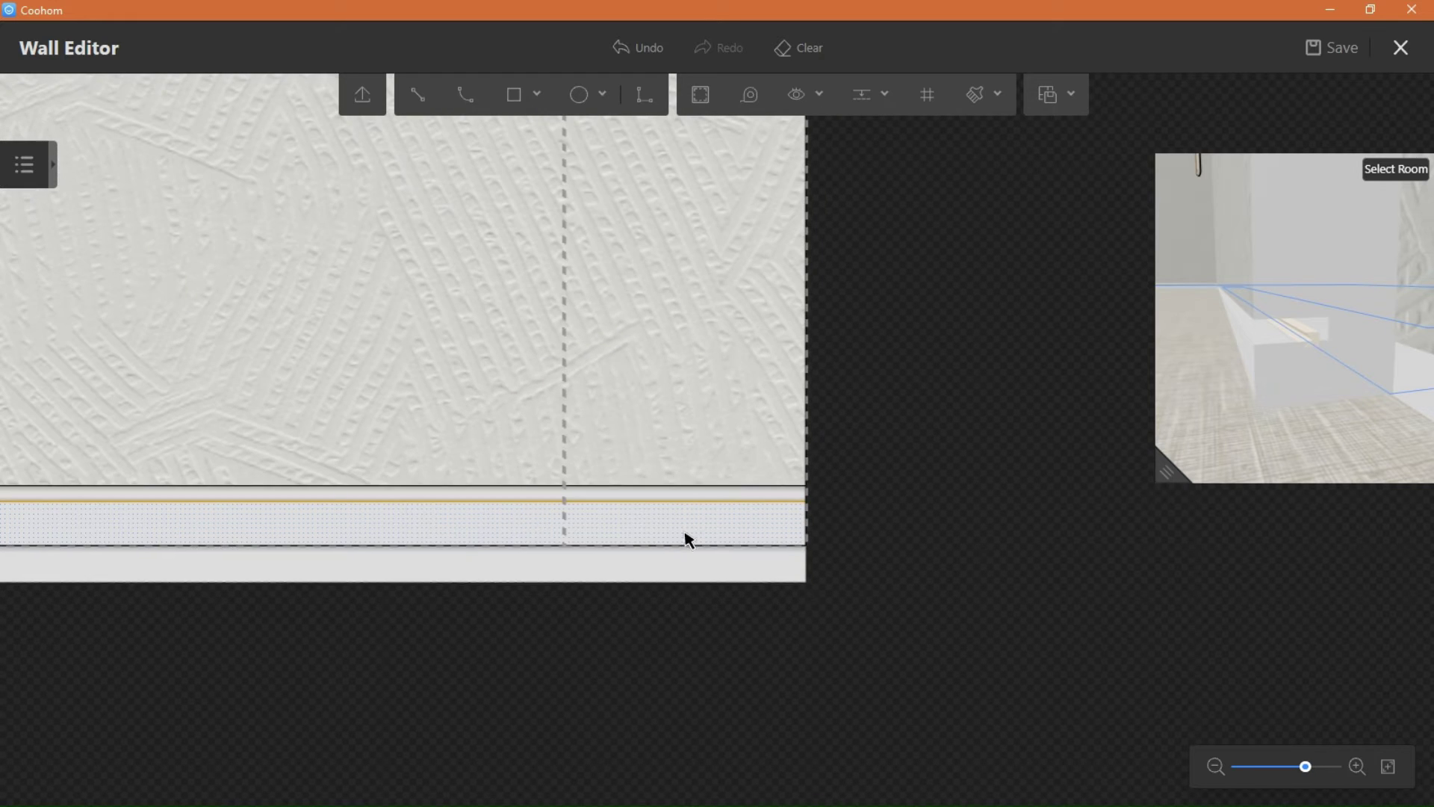
{"action": "right_click_drag", "start_coordinate": [632, 521], "coordinate": [733, 579]}
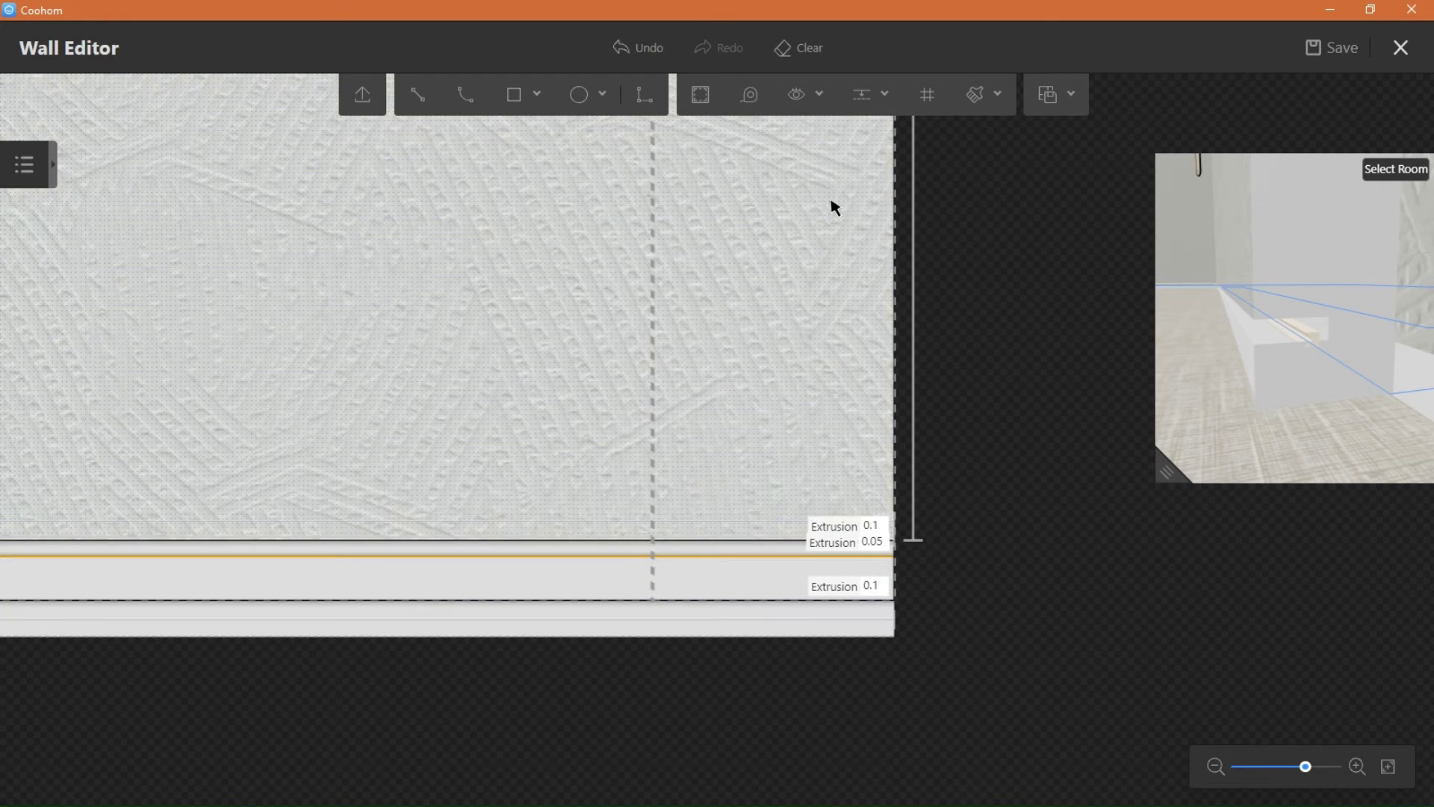
{"action": "left_click", "coordinate": [992, 91]}
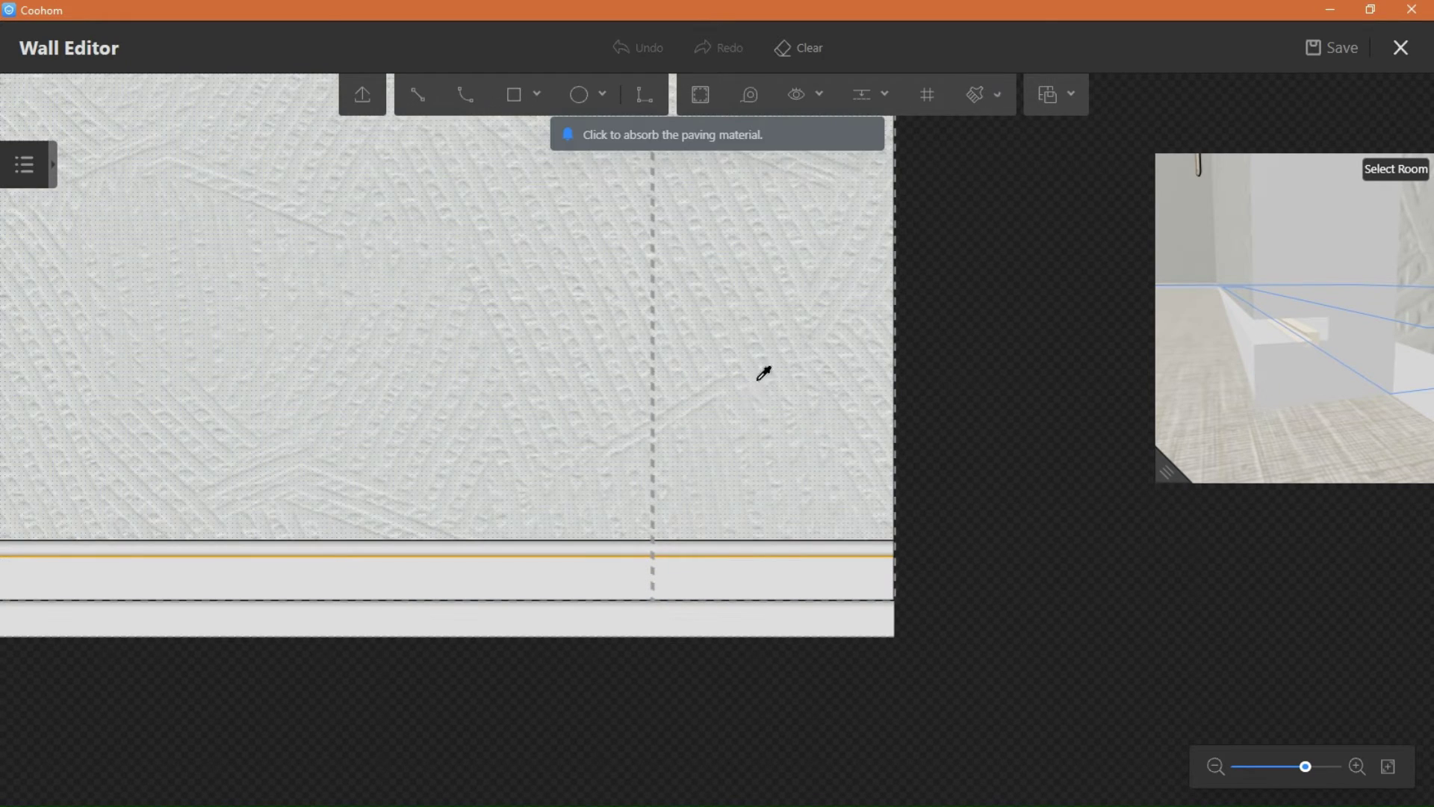
{"action": "left_click", "coordinate": [758, 578]}
{"action": "left_click", "coordinate": [710, 626]}
{"action": "key", "text": "Escape"}
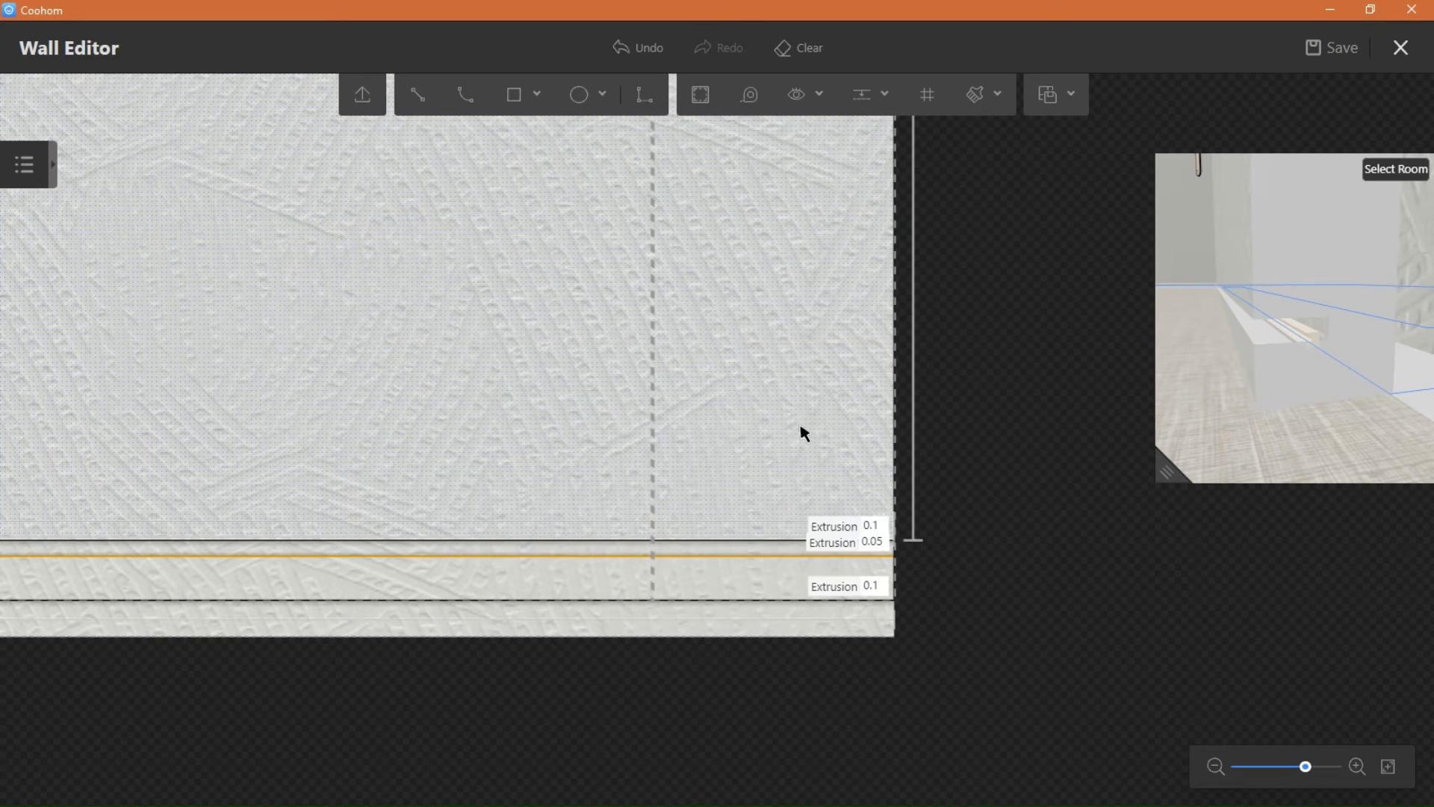
{"action": "right_click_drag", "start_coordinate": [800, 427], "coordinate": [692, 424]}
{"action": "left_click", "coordinate": [1330, 48]}
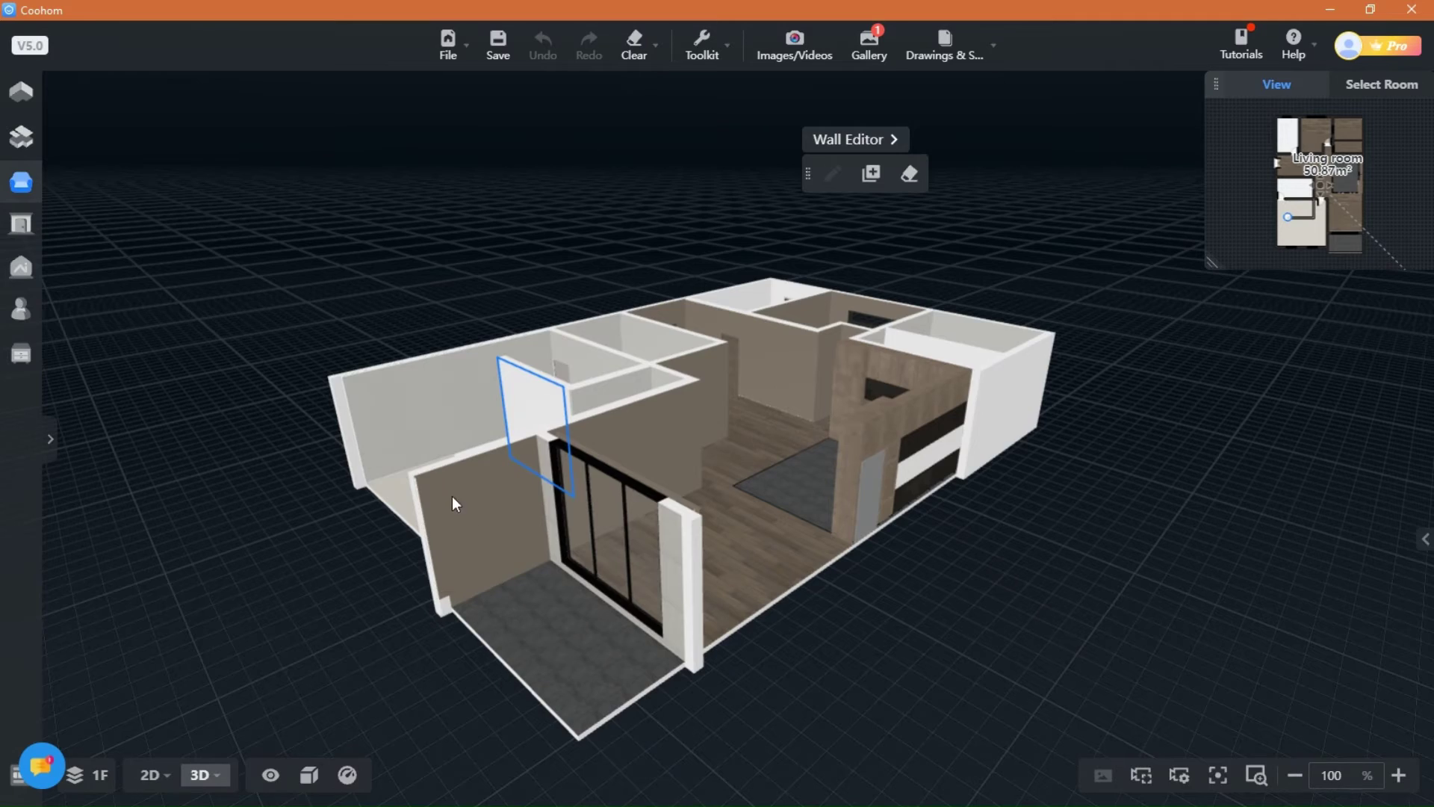
Step: Examine the saved feature wall and its bottom edge from several sides in the 3D room view
{"action": "scroll", "coordinate": [452, 505], "scroll_direction": "up", "scroll_amount": 2}
{"action": "right_click_drag", "start_coordinate": [452, 504], "coordinate": [842, 721]}
{"action": "scroll", "coordinate": [842, 720], "scroll_direction": "up", "scroll_amount": 4}
{"action": "left_click_drag", "start_coordinate": [822, 744], "coordinate": [934, 742]}
{"action": "right_click_drag", "start_coordinate": [934, 741], "coordinate": [586, 663]}
{"action": "scroll", "coordinate": [750, 715], "scroll_direction": "up", "scroll_amount": 7}
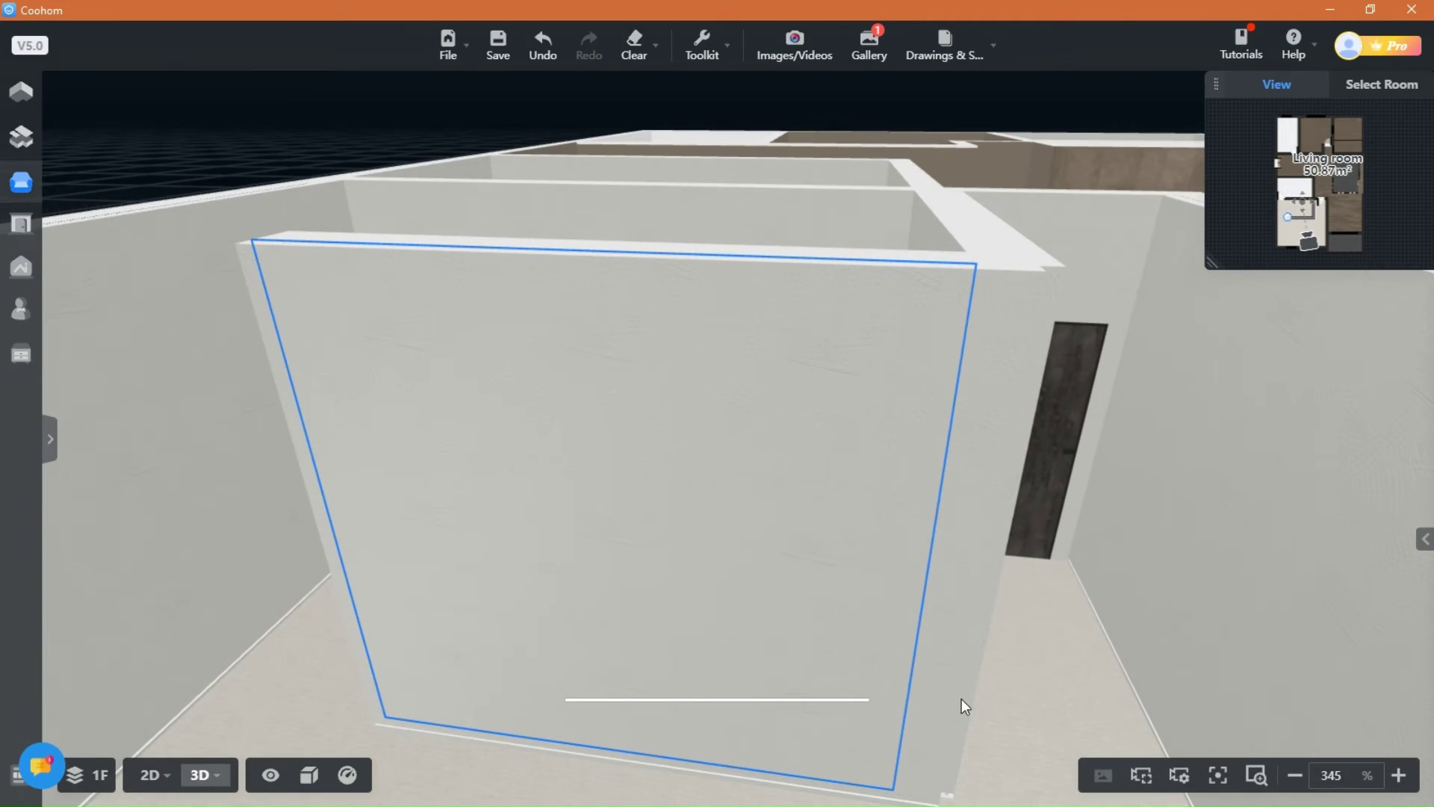
{"action": "left_click", "coordinate": [1037, 707]}
{"action": "left_click_drag", "start_coordinate": [1037, 706], "coordinate": [982, 744]}
{"action": "right_click_drag", "start_coordinate": [938, 751], "coordinate": [1032, 525]}
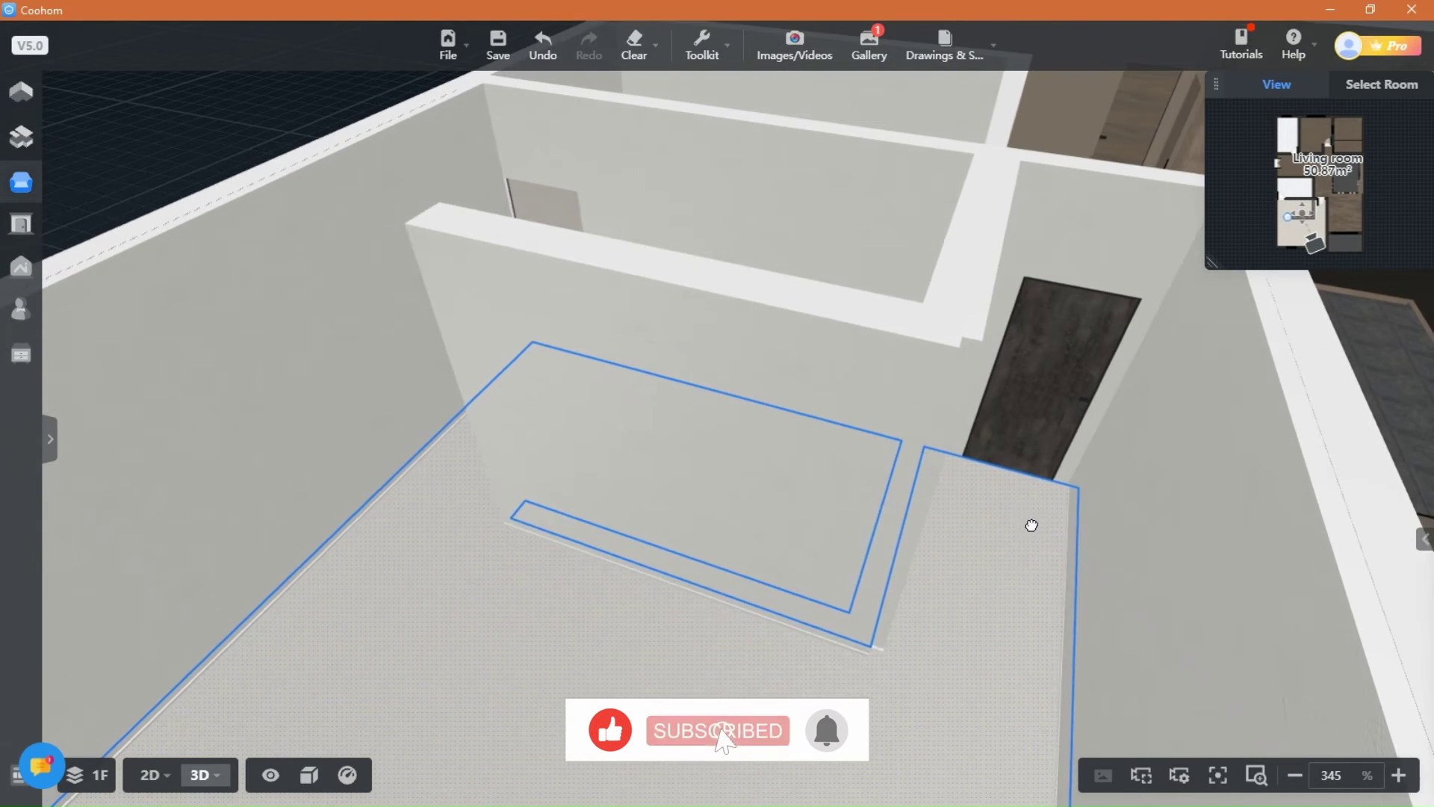
{"action": "left_click_drag", "start_coordinate": [691, 743], "coordinate": [912, 705]}
{"action": "right_click_drag", "start_coordinate": [912, 704], "coordinate": [888, 575]}
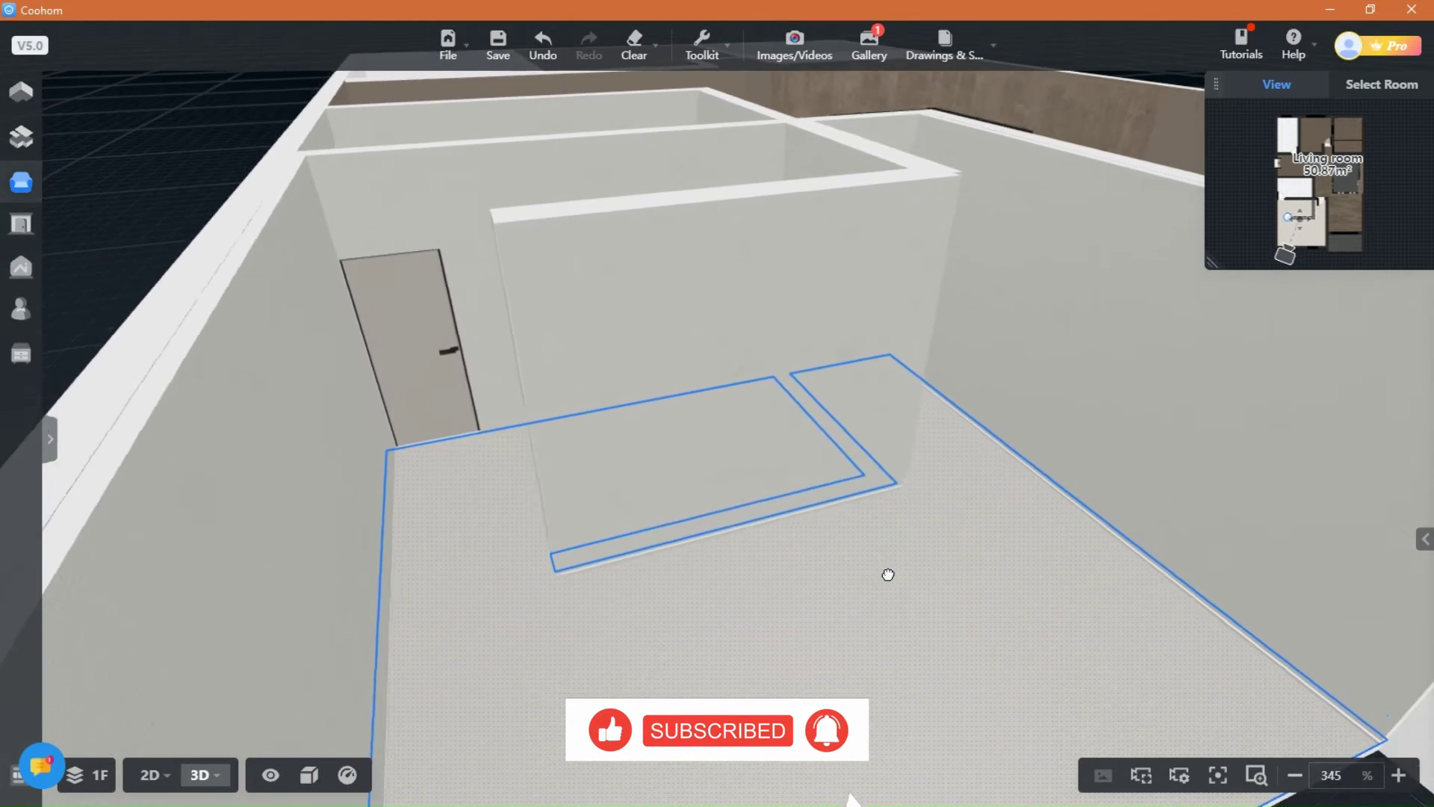
{"action": "scroll", "coordinate": [888, 575], "scroll_direction": "up", "scroll_amount": 5}
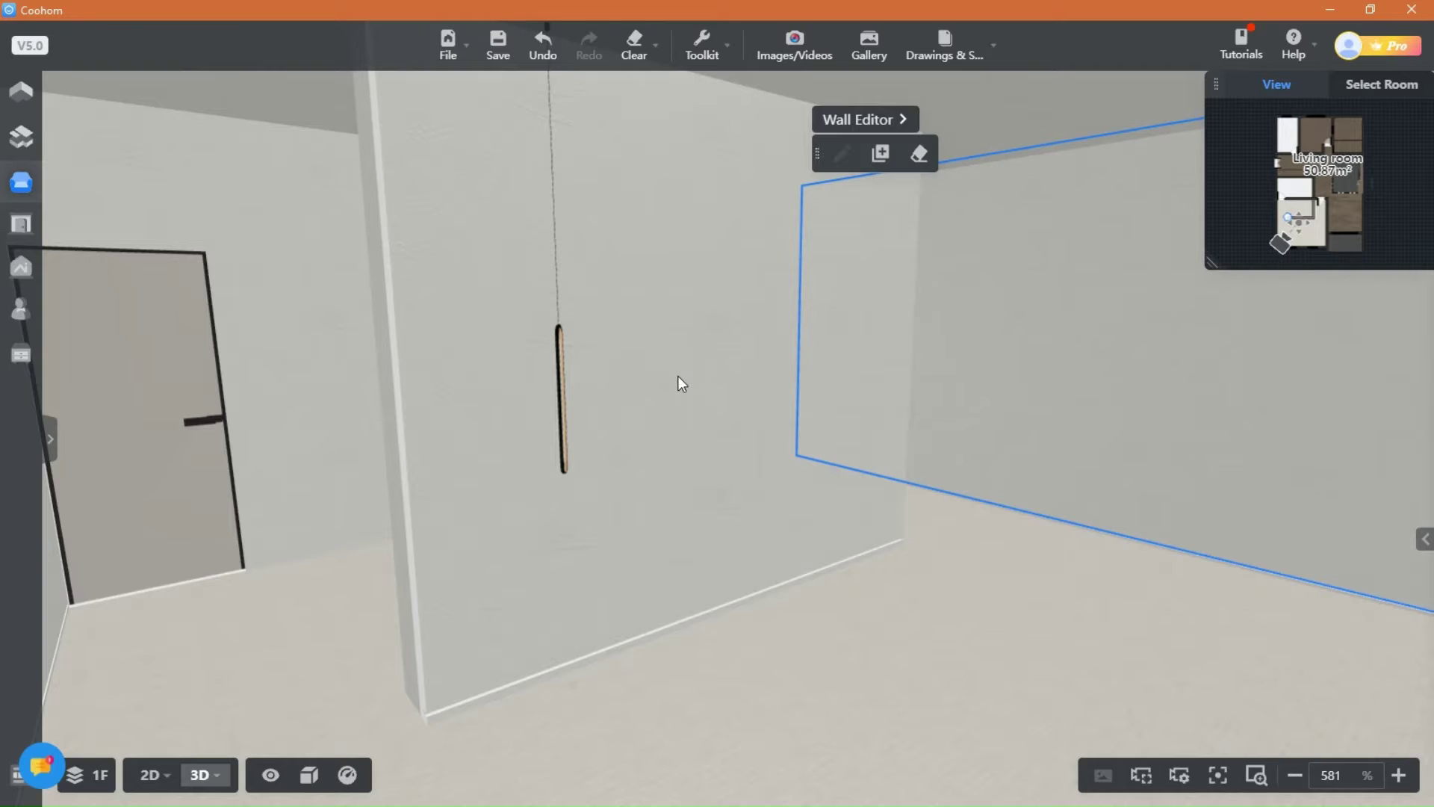
Step: Delete the pendant lamp hanging in front of the feature wall
{"action": "left_click", "coordinate": [773, 319]}
{"action": "scroll", "coordinate": [773, 319], "scroll_direction": "up", "scroll_amount": 2}
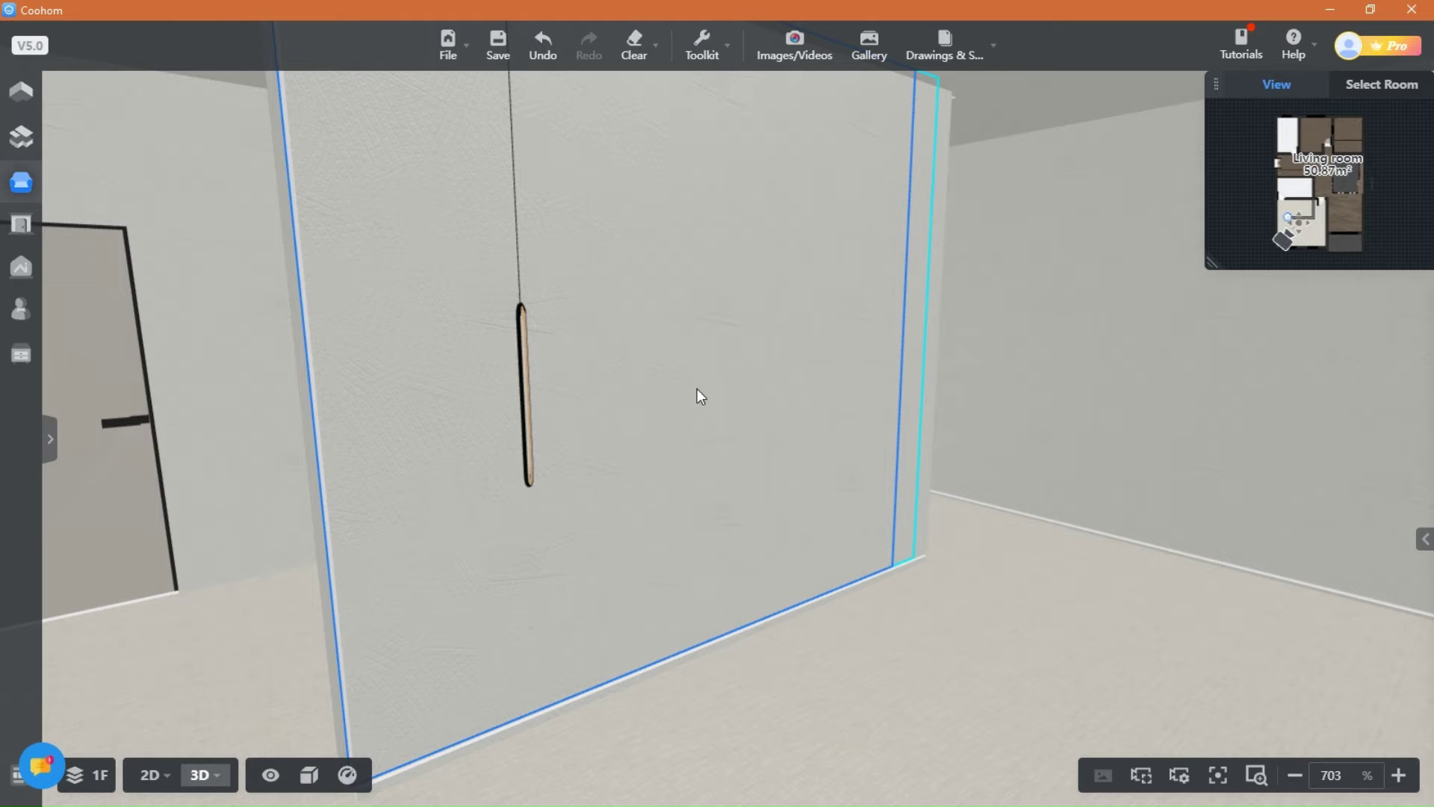
{"action": "left_click", "coordinate": [759, 301]}
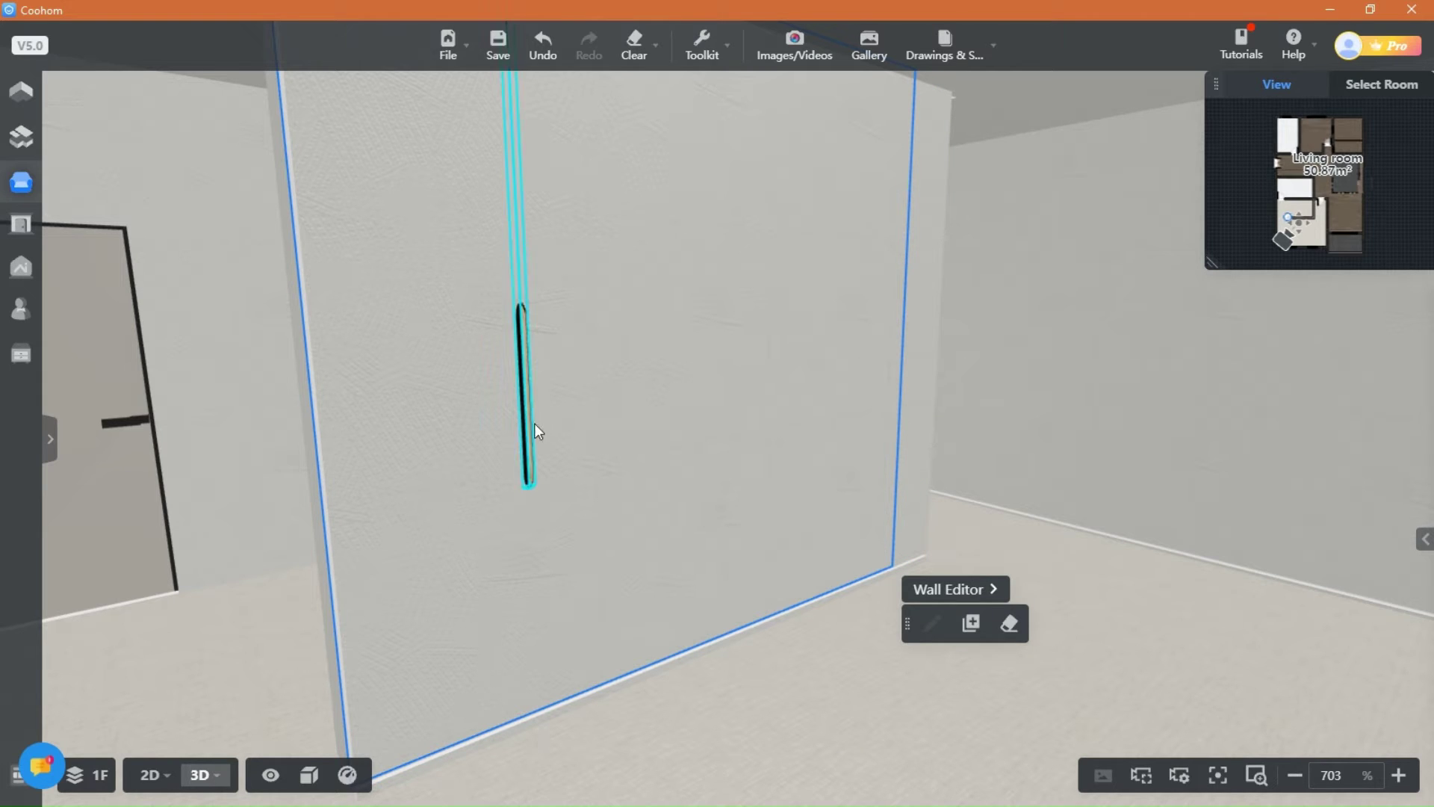
{"action": "left_click", "coordinate": [535, 431]}
{"action": "key", "text": "Delete"}
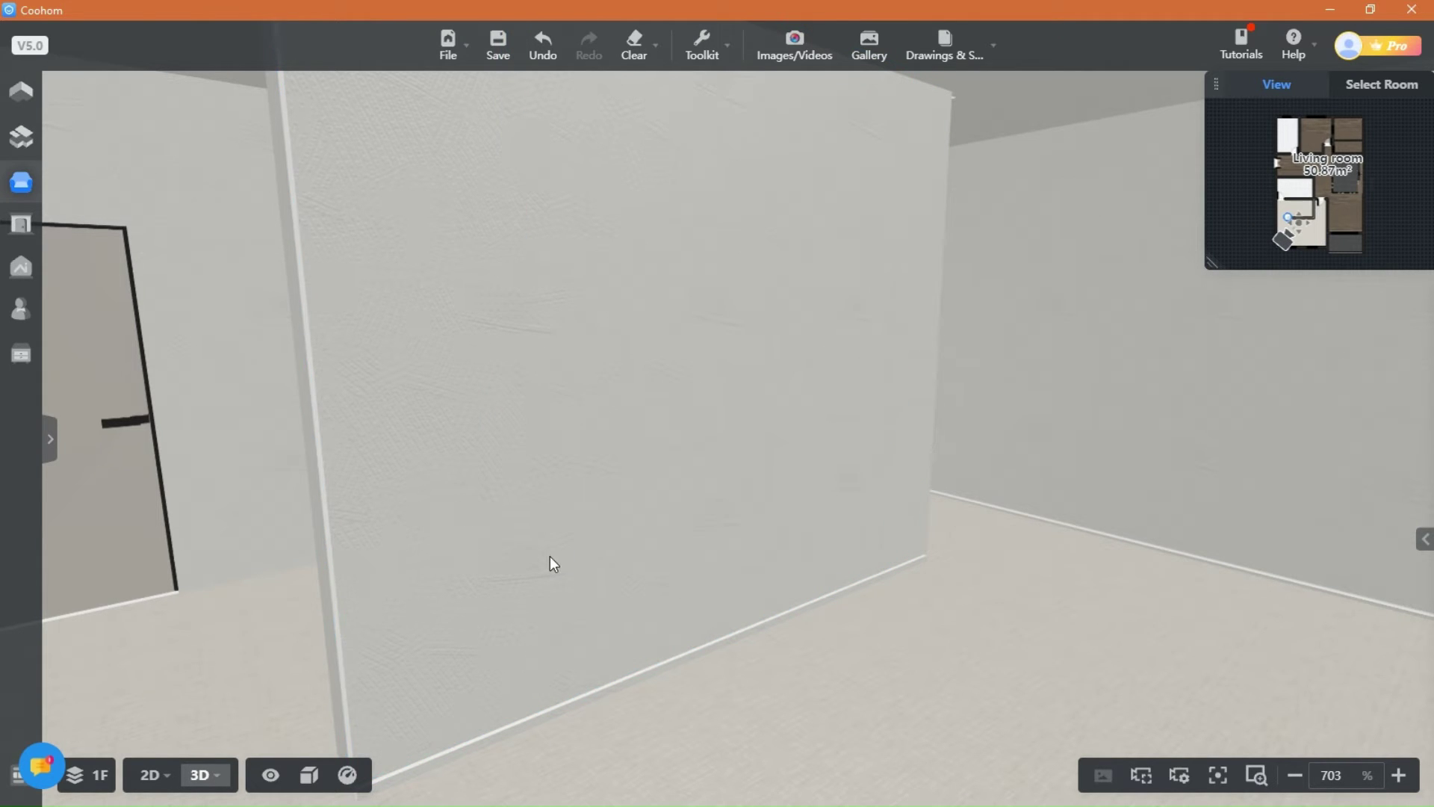
Step: Save the design and reopen the feature wall in the Wall Editor with the material library hidden
{"action": "left_click", "coordinate": [553, 564]}
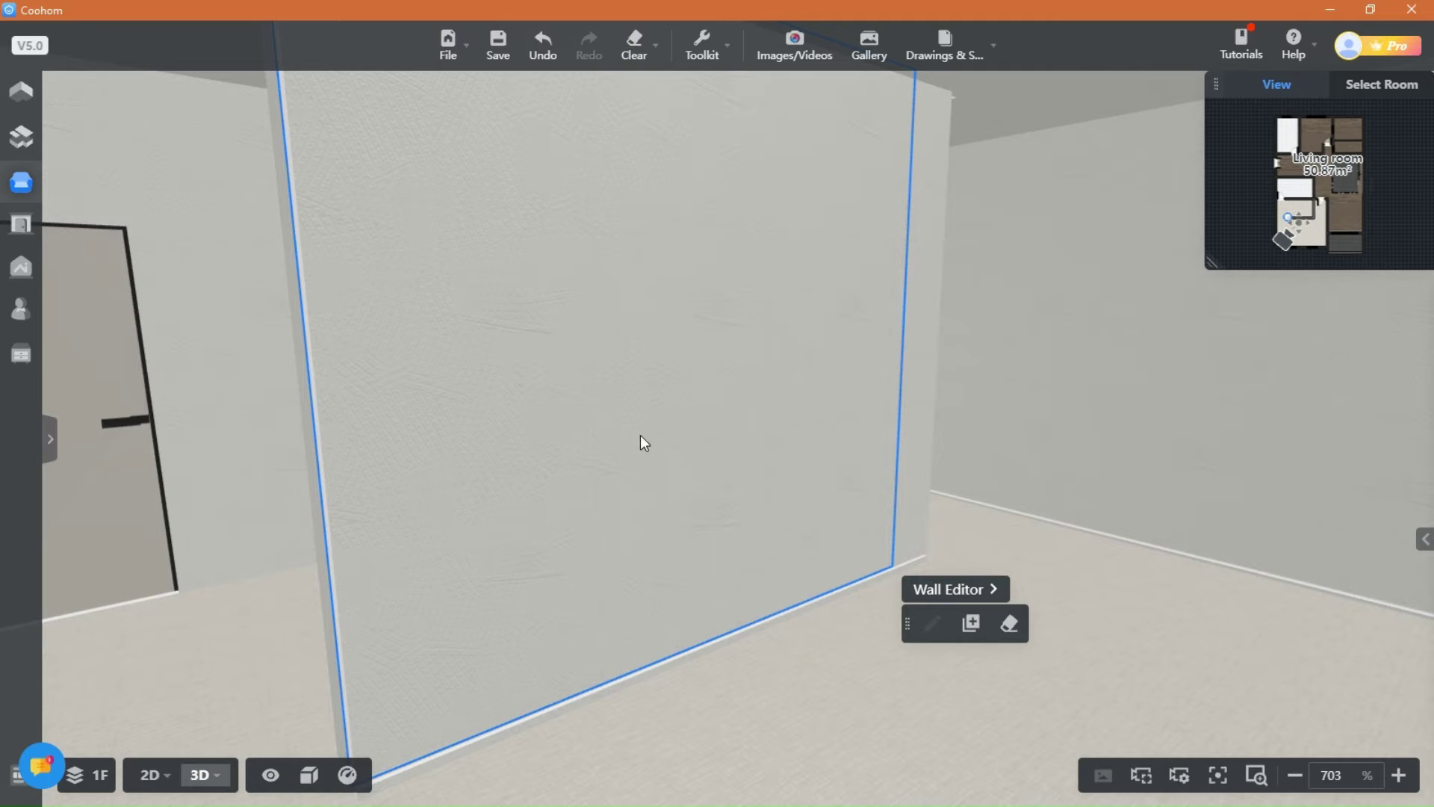
{"action": "key", "text": "ctrl+s"}
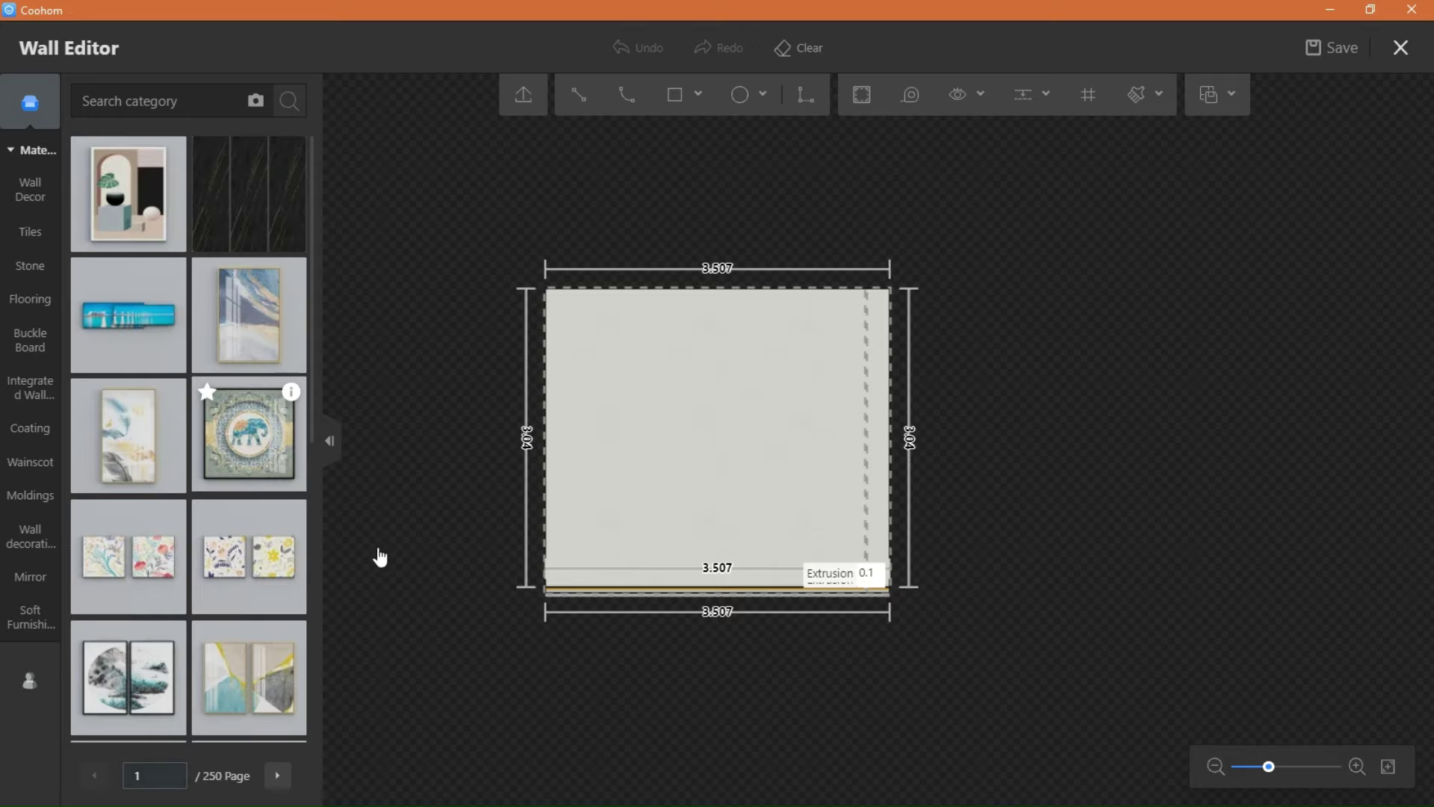
{"action": "left_click", "coordinate": [330, 442]}
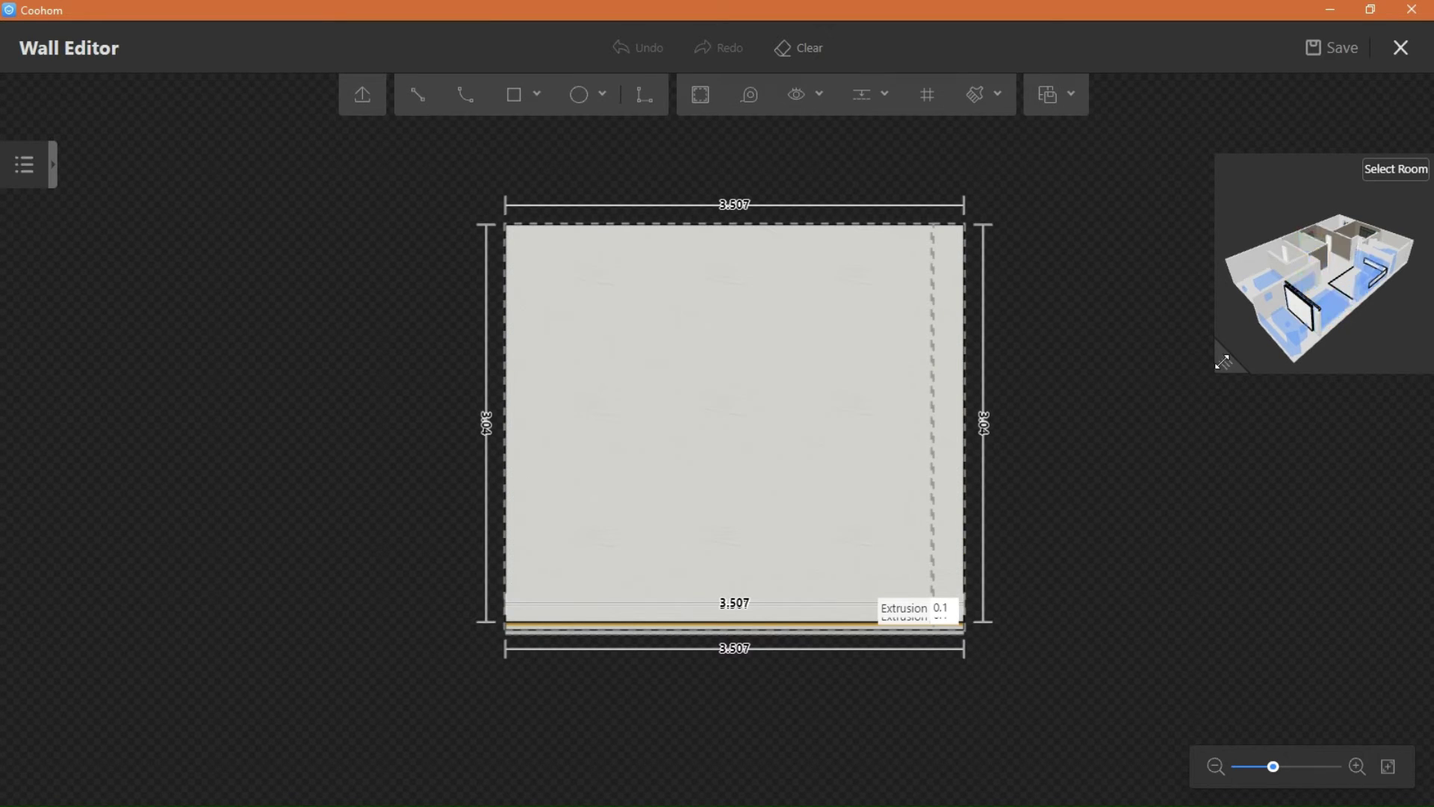
Step: Enlarge the 3D preview, restrict it to the feature wall's room and turn it to face the wall
{"action": "left_click_drag", "start_coordinate": [1226, 363], "coordinate": [1218, 587]}
{"action": "scroll", "coordinate": [1268, 454], "scroll_direction": "up", "scroll_amount": 3}
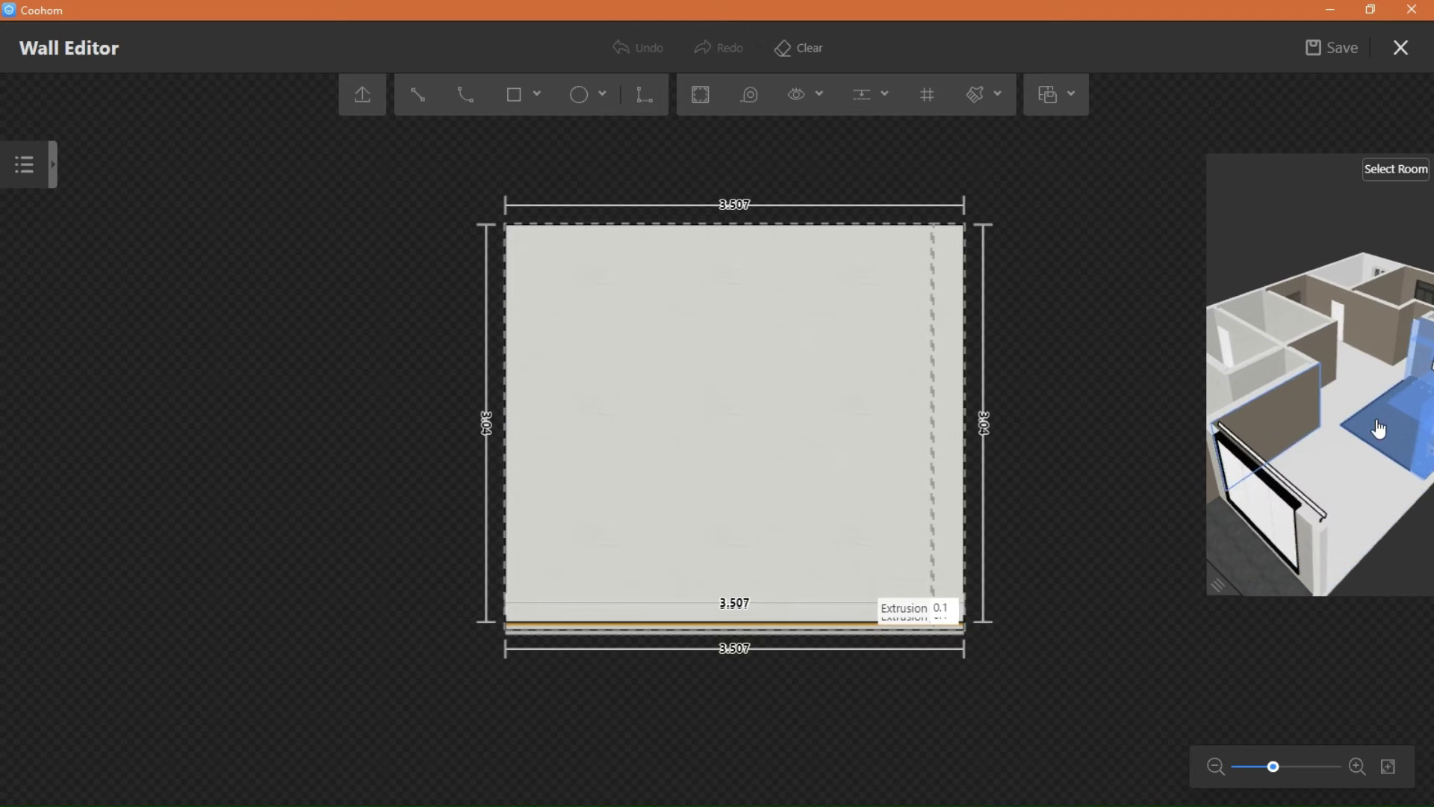
{"action": "right_click_drag", "start_coordinate": [1318, 429], "coordinate": [1355, 426]}
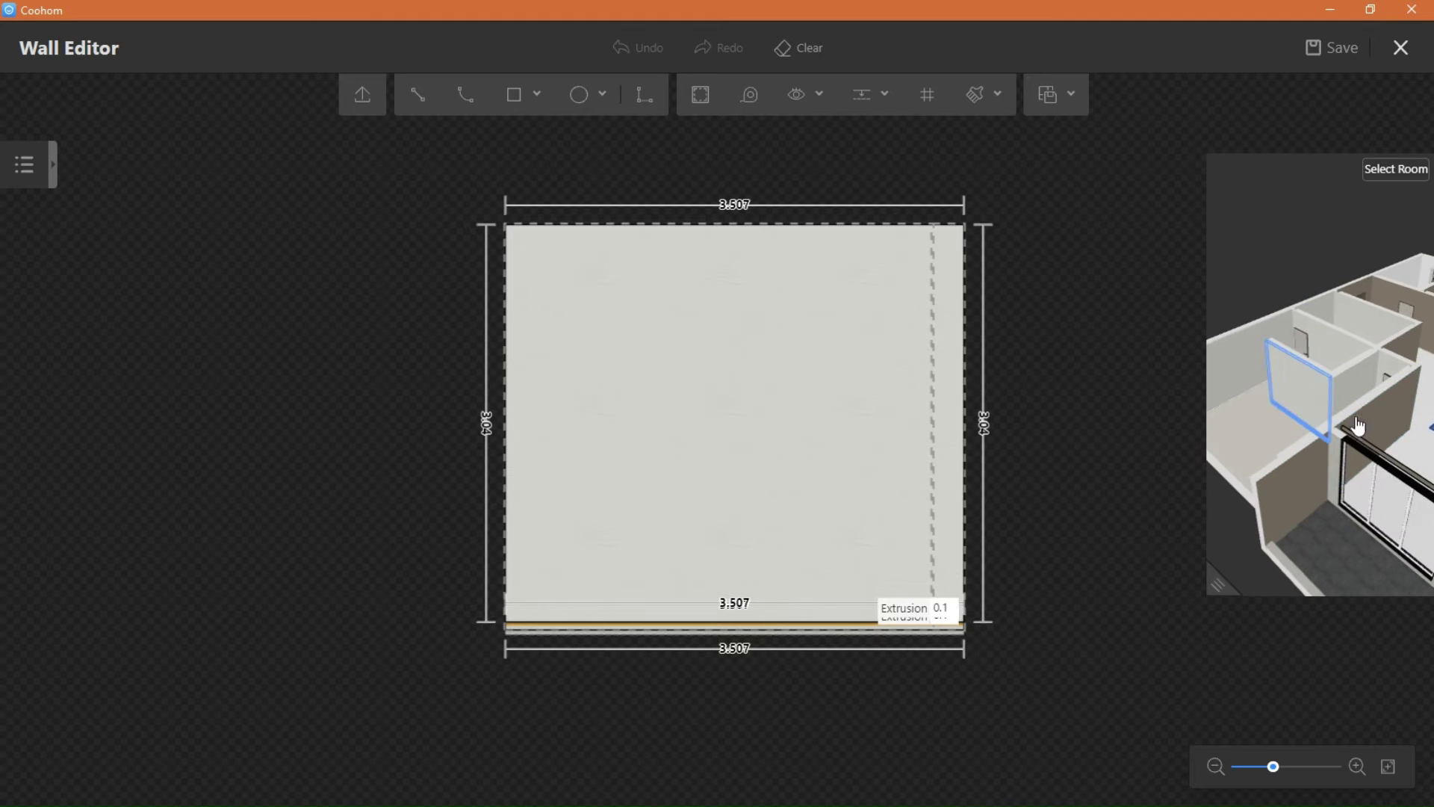
{"action": "left_click", "coordinate": [1407, 177]}
{"action": "left_click", "coordinate": [1286, 504]}
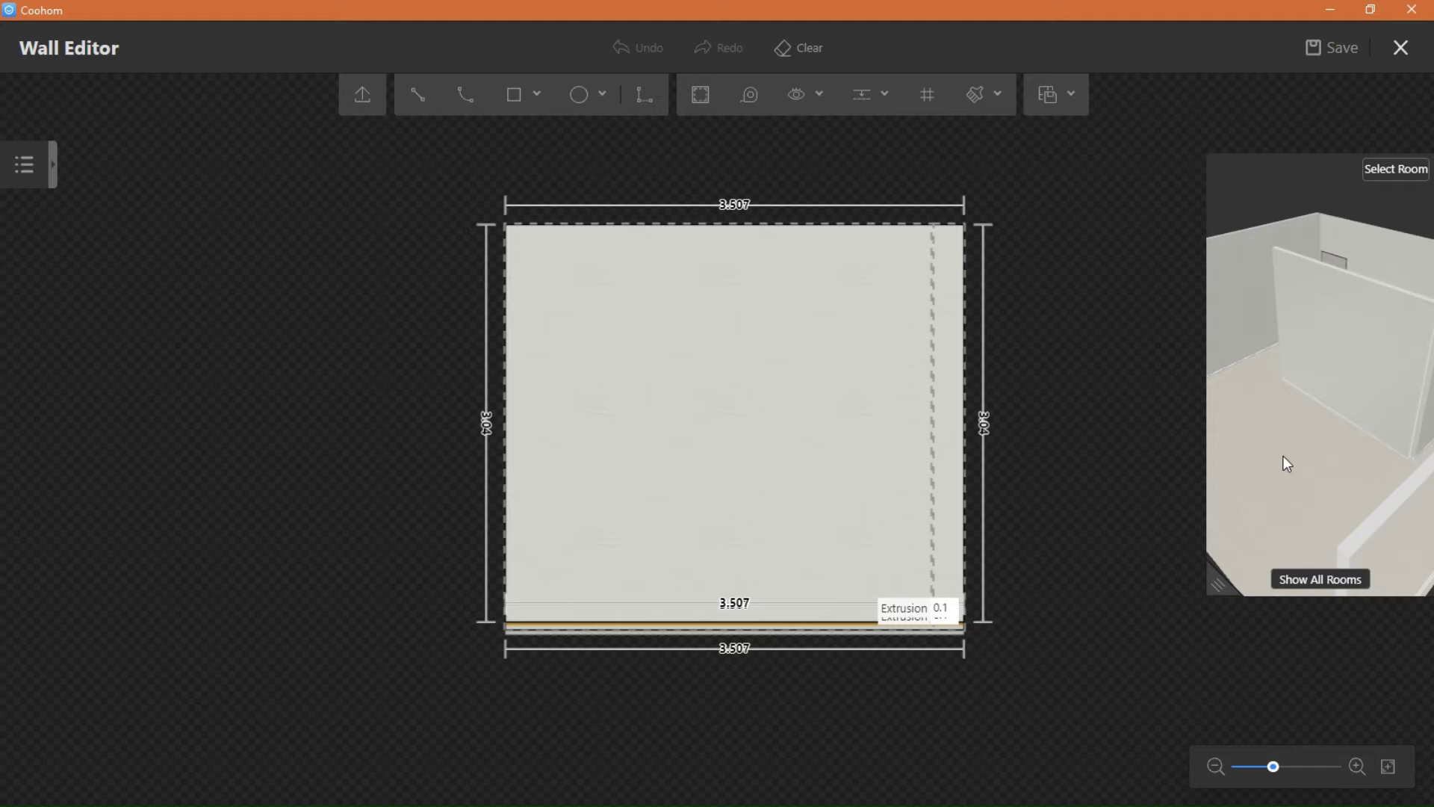
{"action": "scroll", "coordinate": [1299, 451], "scroll_direction": "up", "scroll_amount": 4}
{"action": "left_click_drag", "start_coordinate": [1214, 587], "coordinate": [1012, 581]}
{"action": "left_click_drag", "start_coordinate": [1196, 505], "coordinate": [1235, 499]}
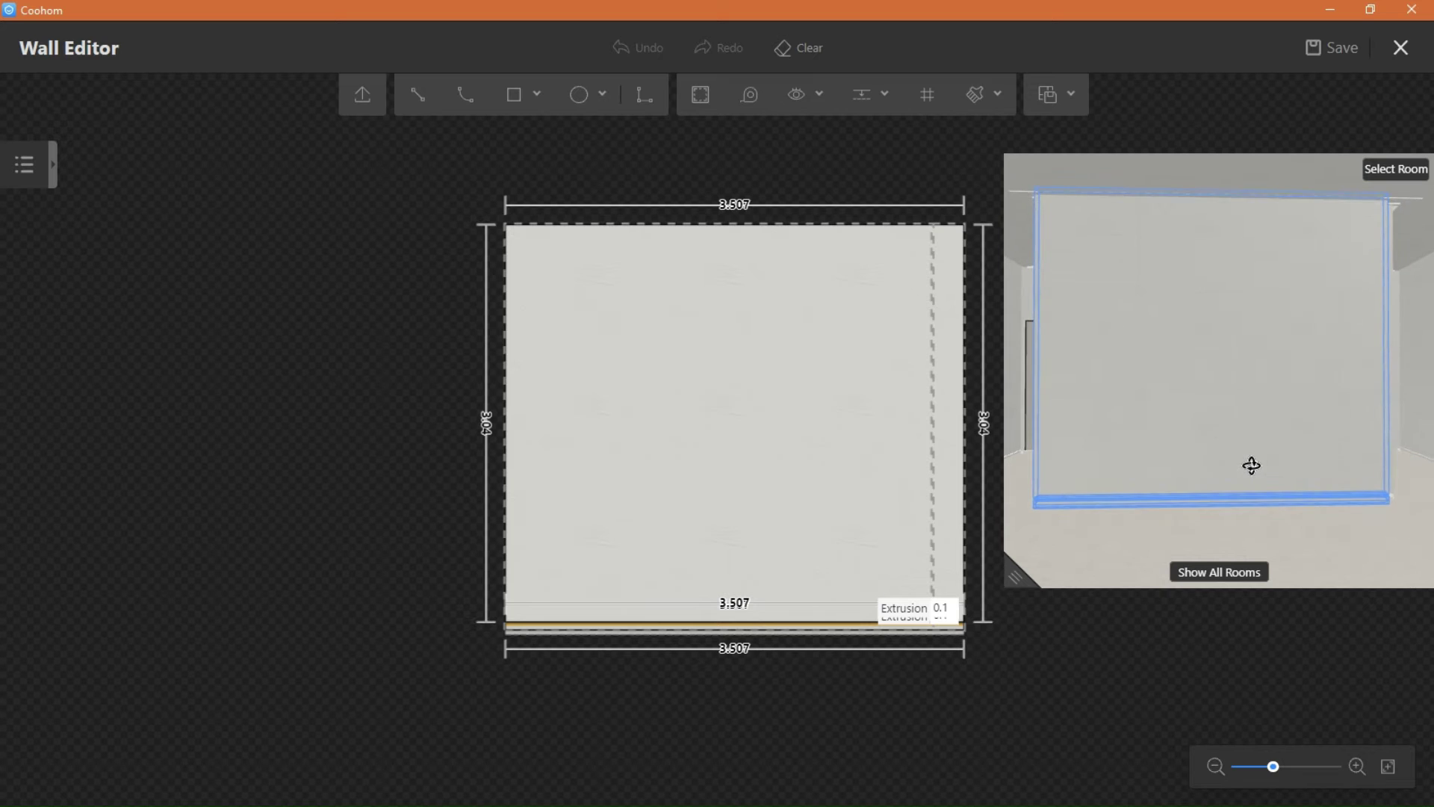
Step: Place a vertical and a horizontal guide that cross at the centre of the main wall area
{"action": "right_click_drag", "start_coordinate": [809, 462], "coordinate": [617, 472]}
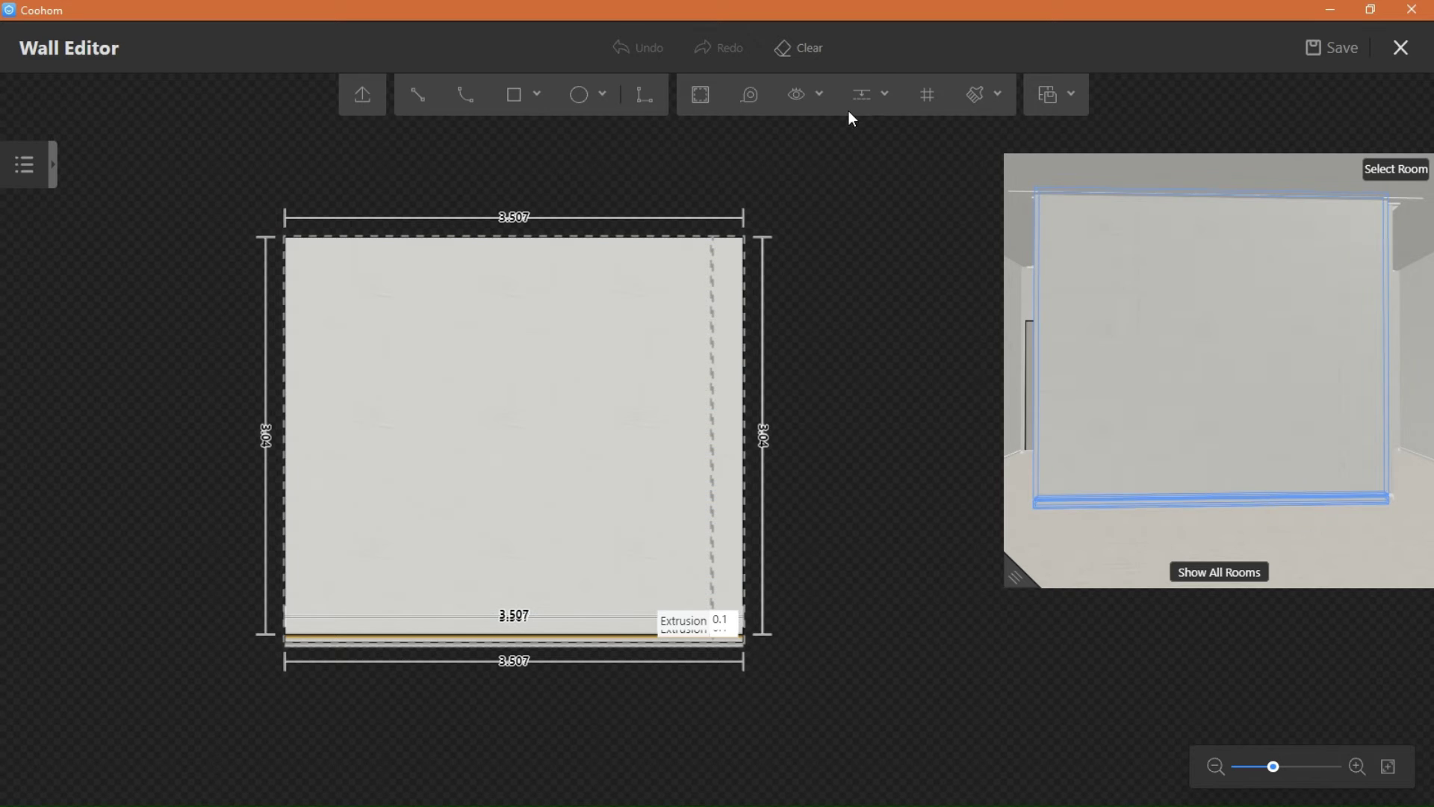
{"action": "left_click", "coordinate": [876, 99]}
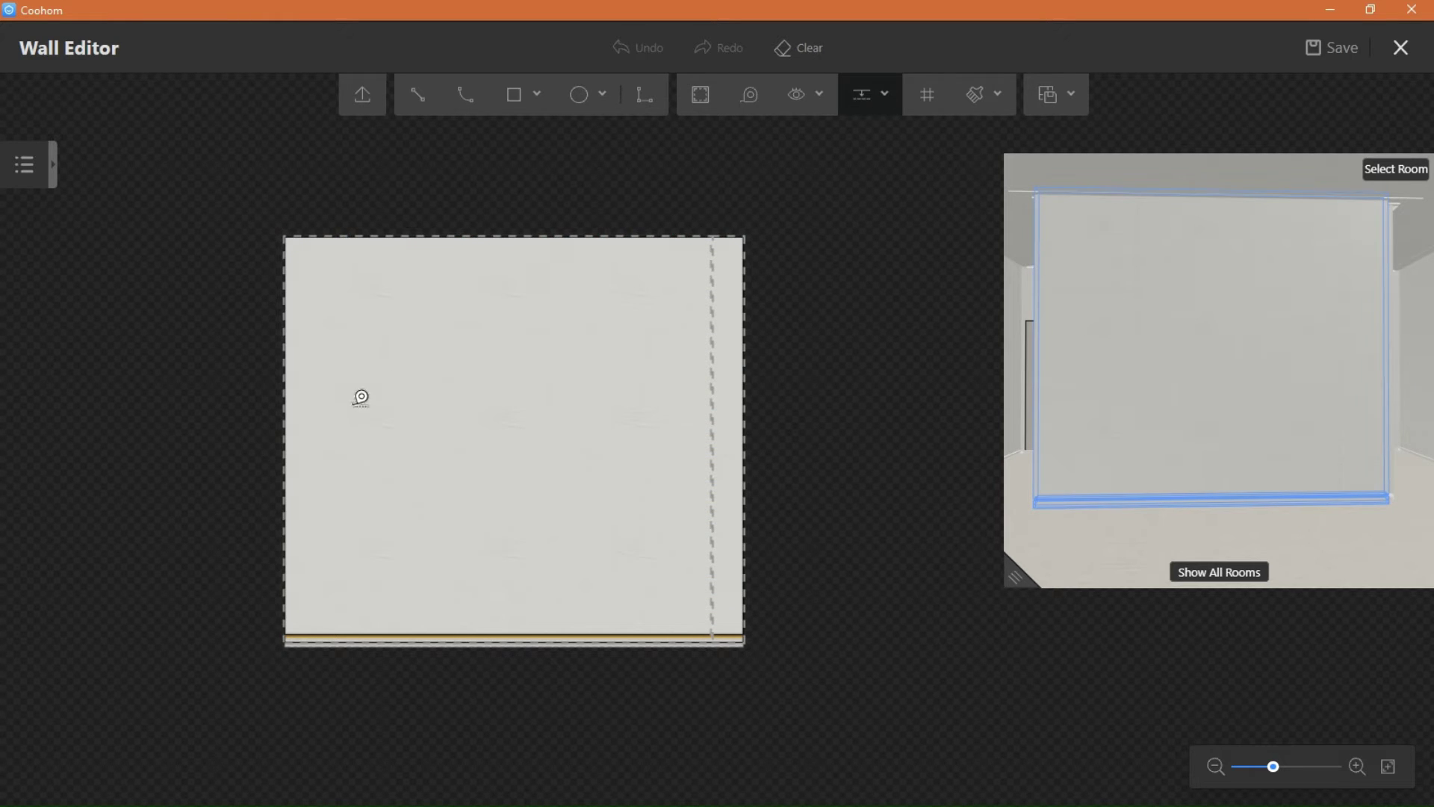
{"action": "left_click", "coordinate": [289, 404]}
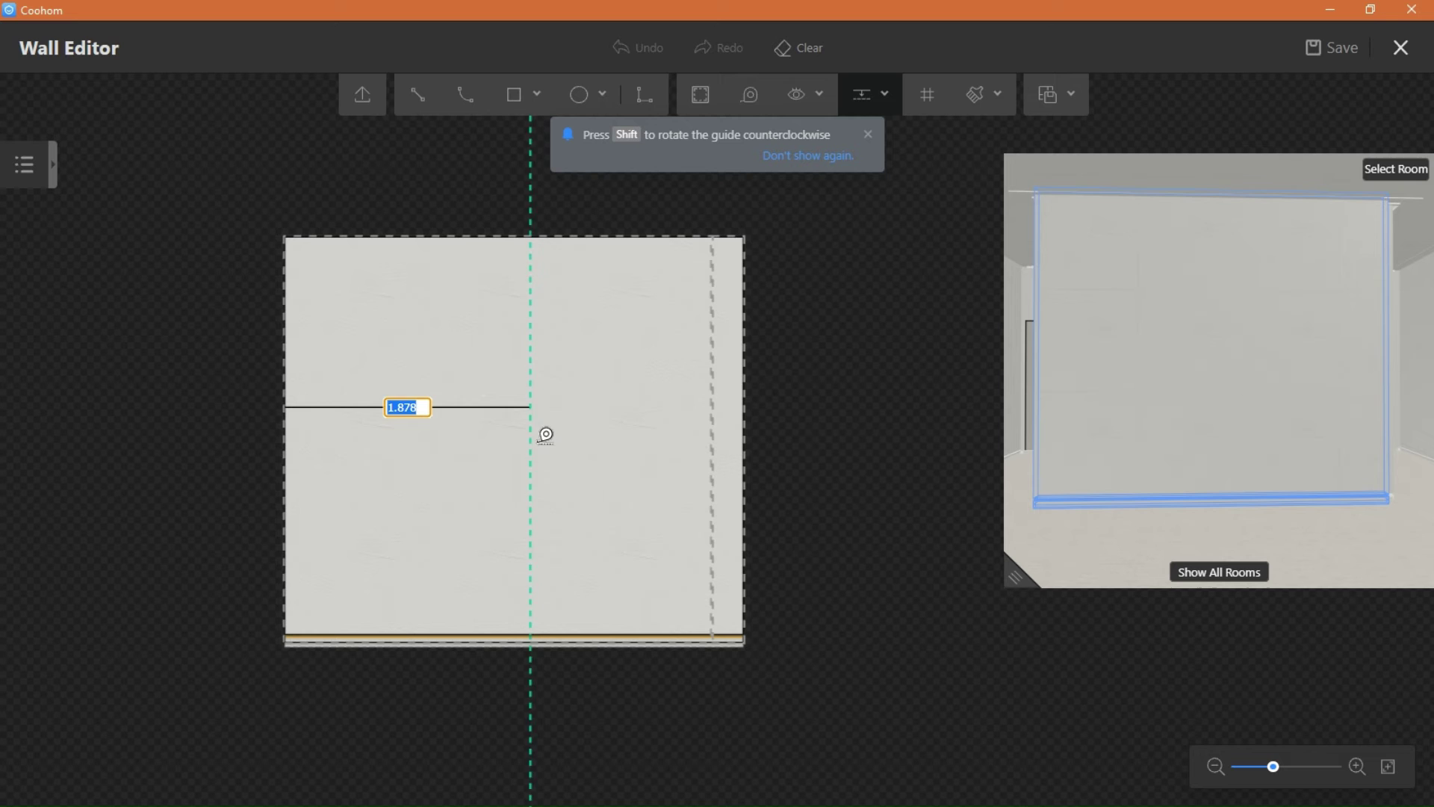
{"action": "left_click", "coordinate": [528, 430]}
{"action": "left_click", "coordinate": [569, 238]}
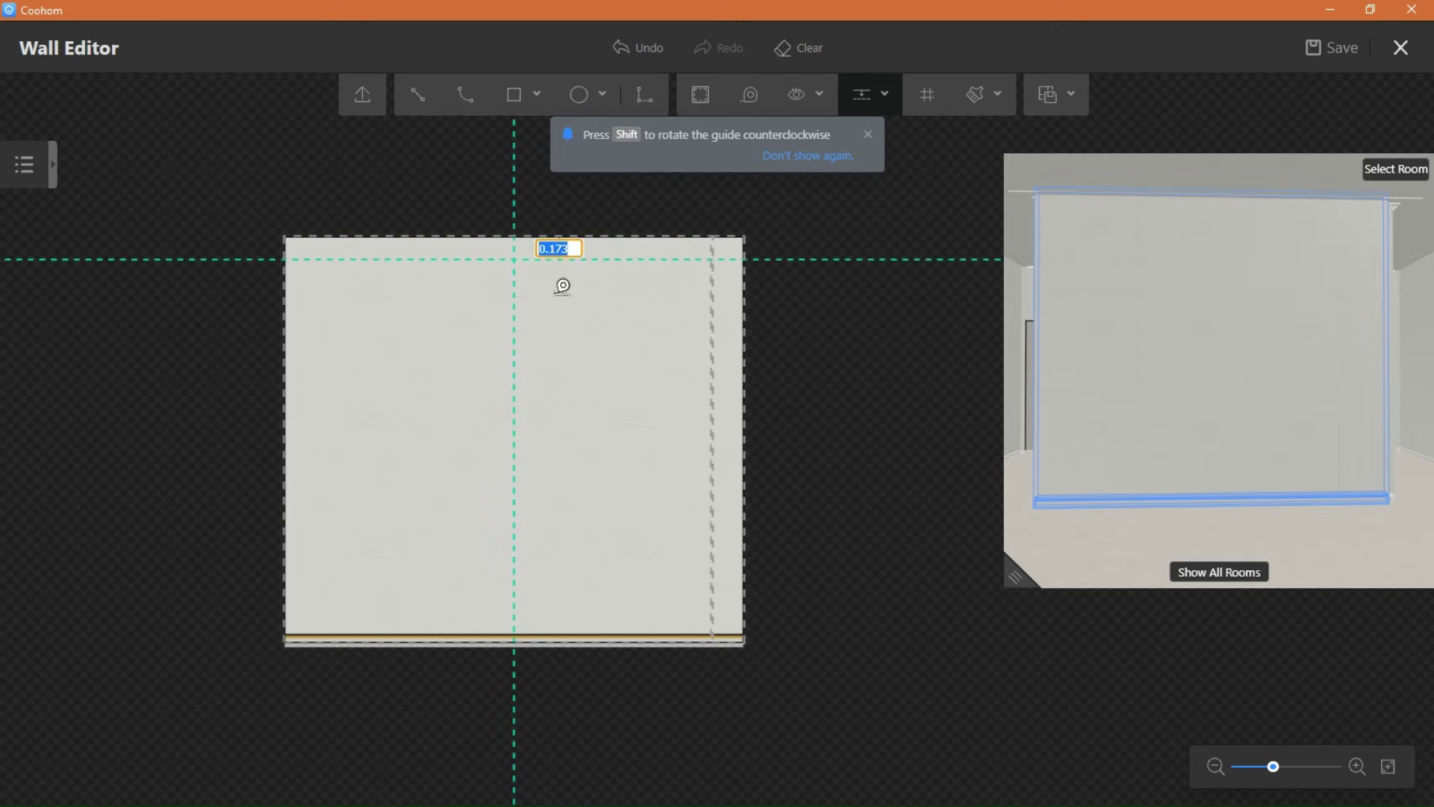
{"action": "left_click", "coordinate": [523, 428]}
{"action": "key", "text": "Escape"}
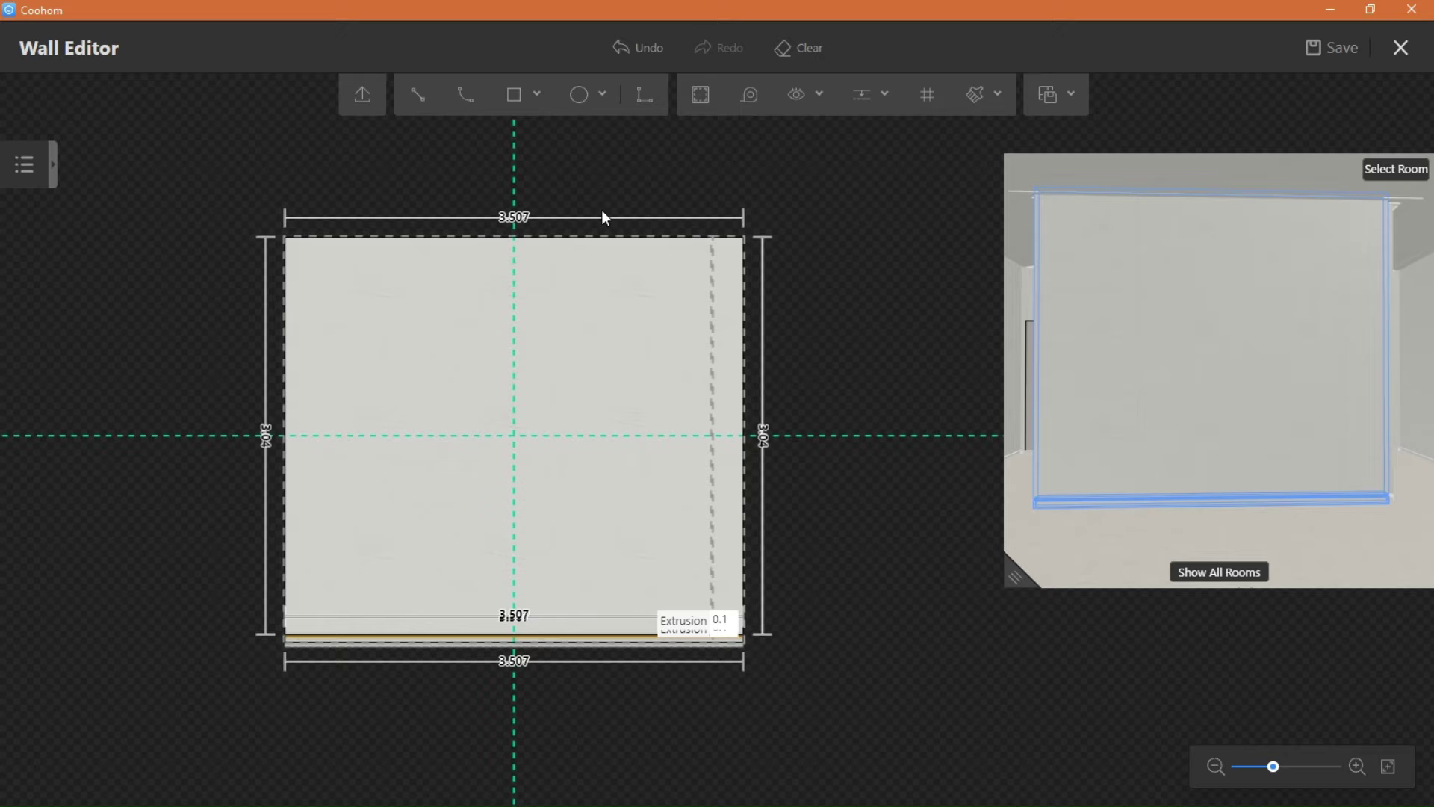
Step: Place three parallel diagonal guides: one through the main area's centre and upper-right corner, the other two through the midpoints of adjacent edges
{"action": "left_click", "coordinate": [886, 102]}
{"action": "left_click", "coordinate": [515, 434]}
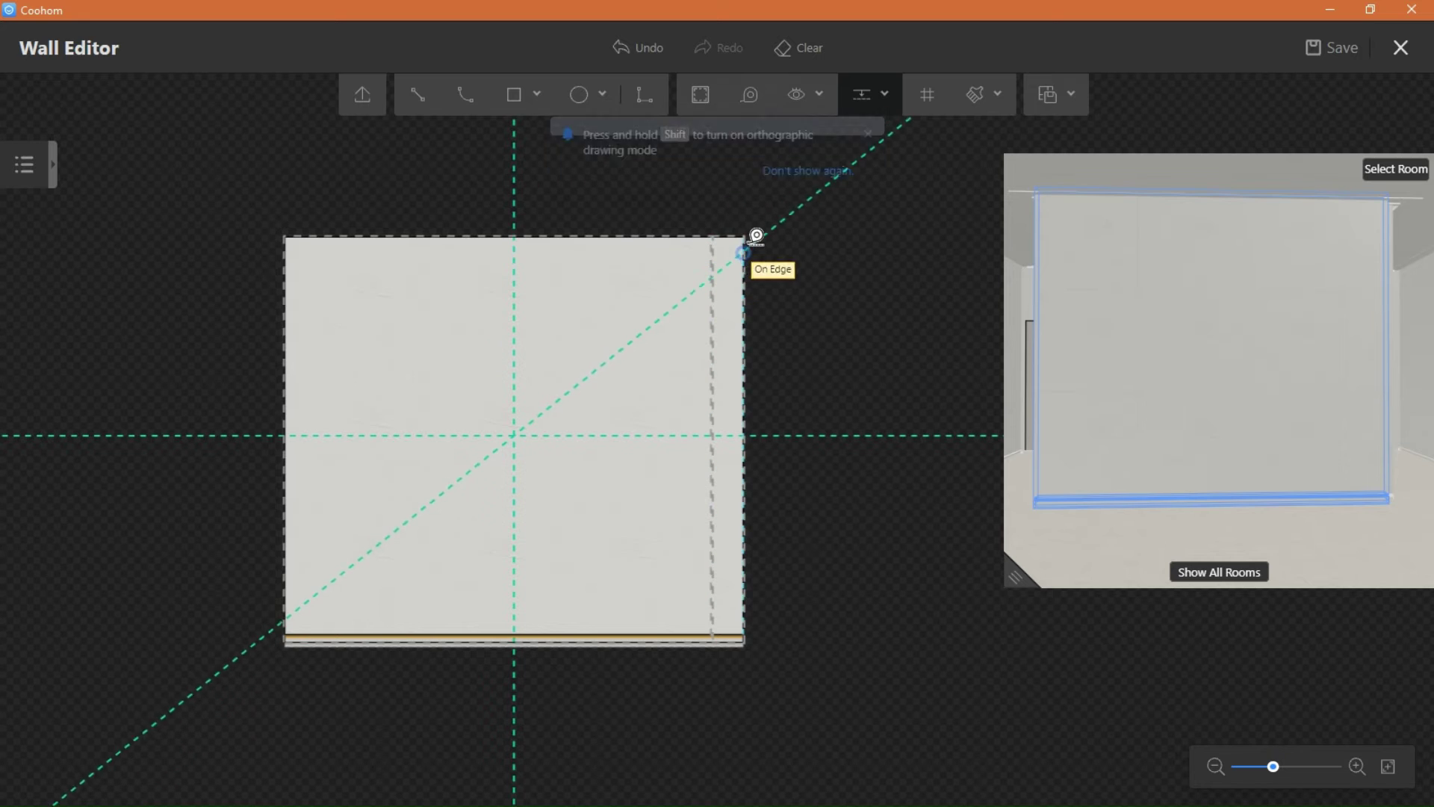
{"action": "left_click", "coordinate": [747, 236]}
{"action": "left_click", "coordinate": [562, 385]}
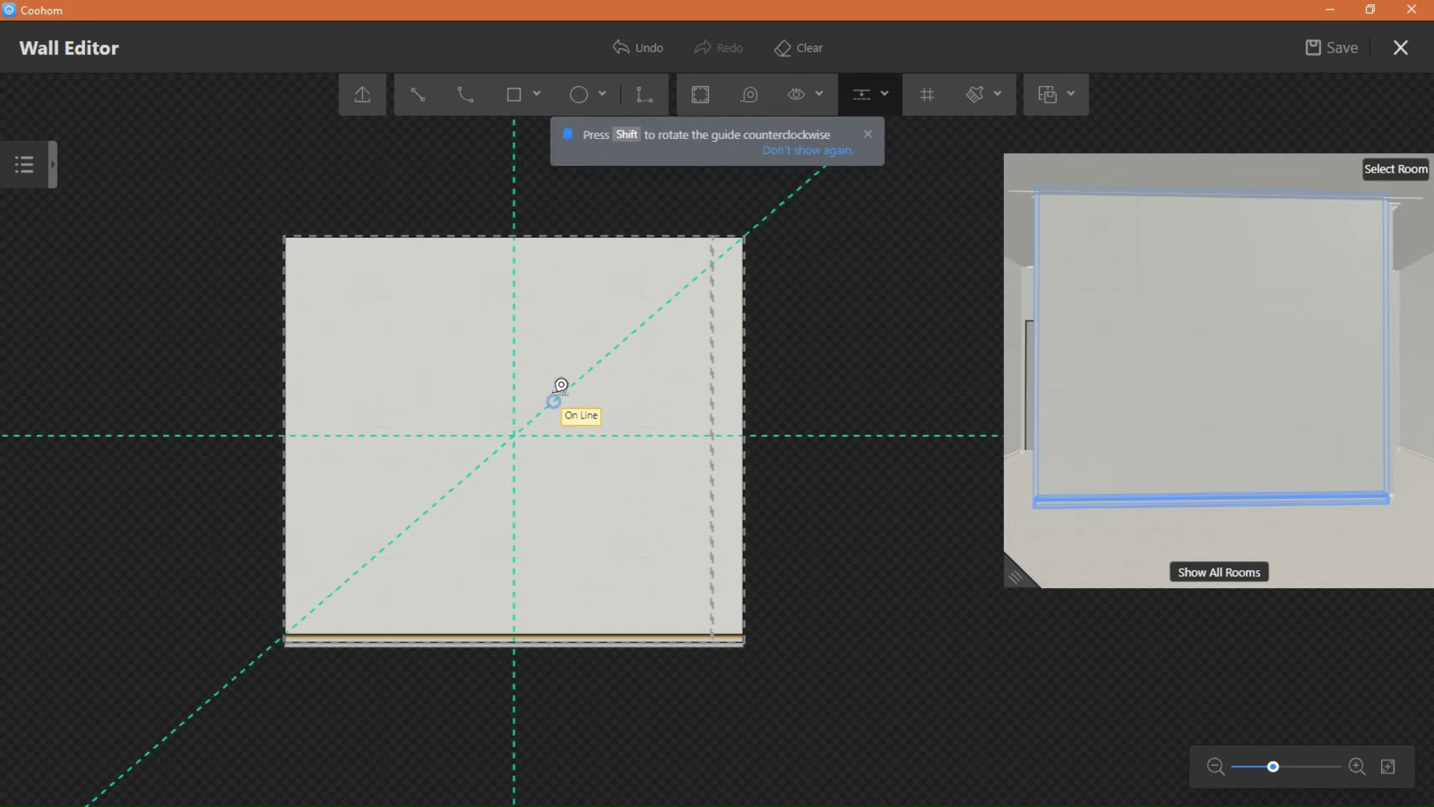
{"action": "left_click", "coordinate": [523, 241]}
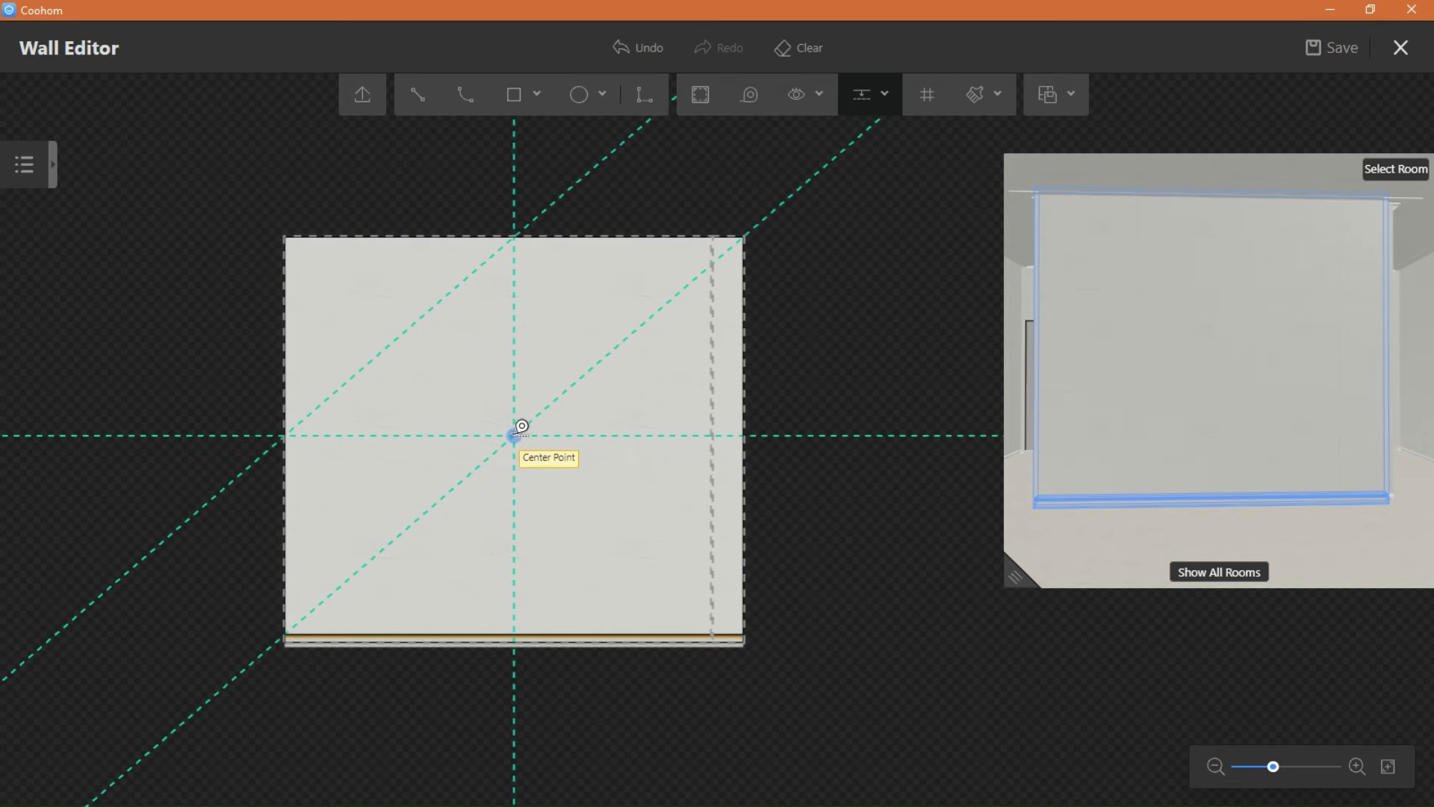
{"action": "left_click", "coordinate": [422, 317]}
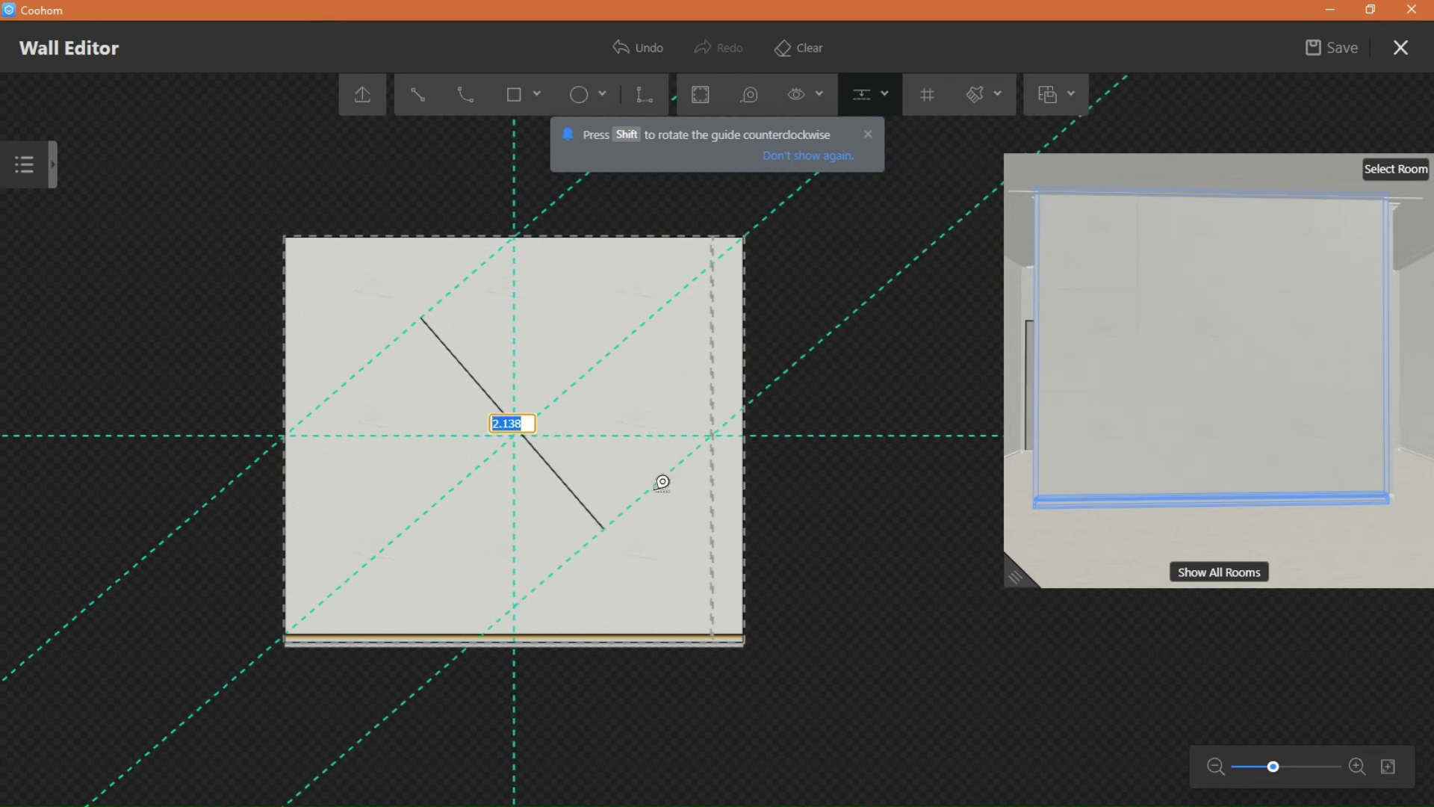
{"action": "left_click", "coordinate": [743, 448]}
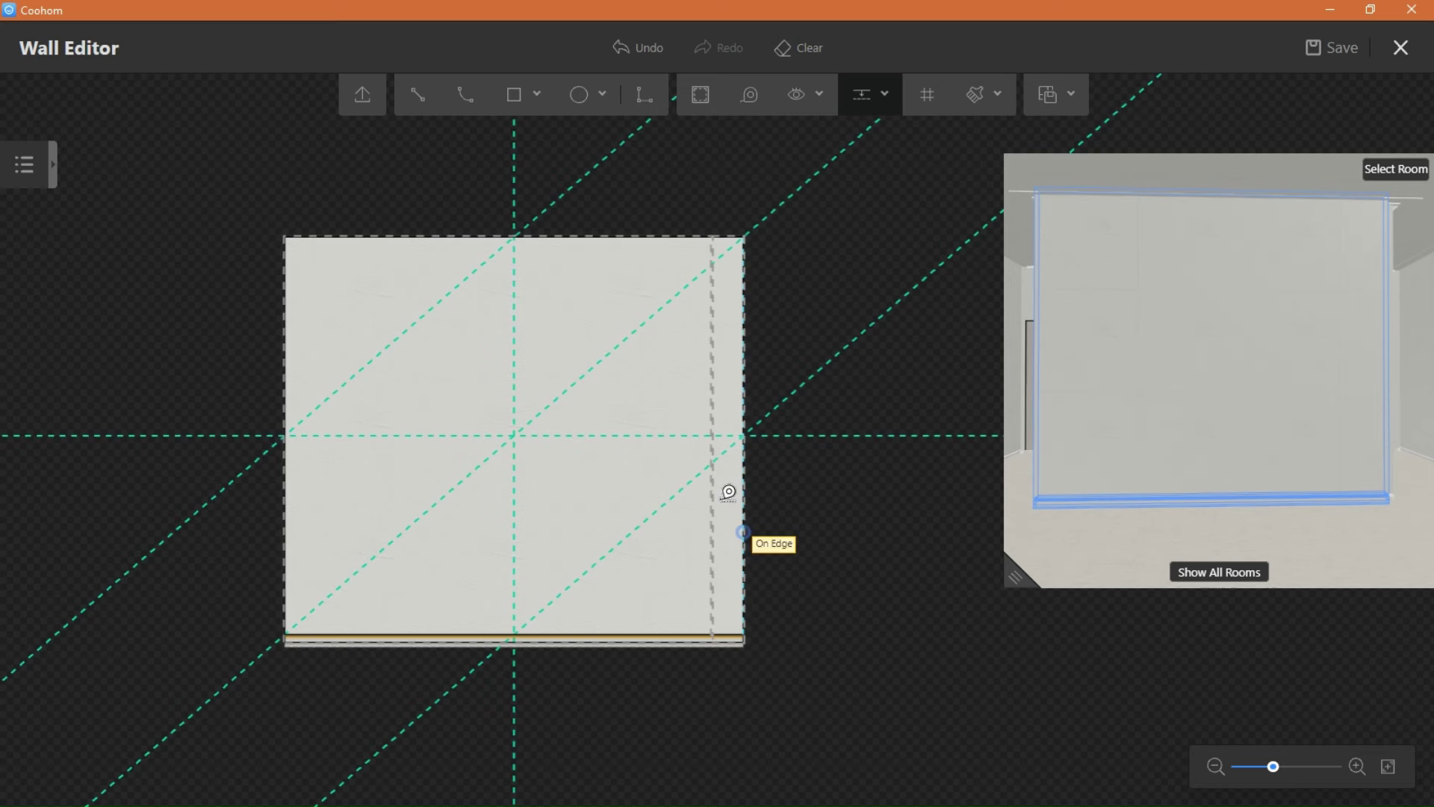
{"action": "left_click", "coordinate": [299, 615]}
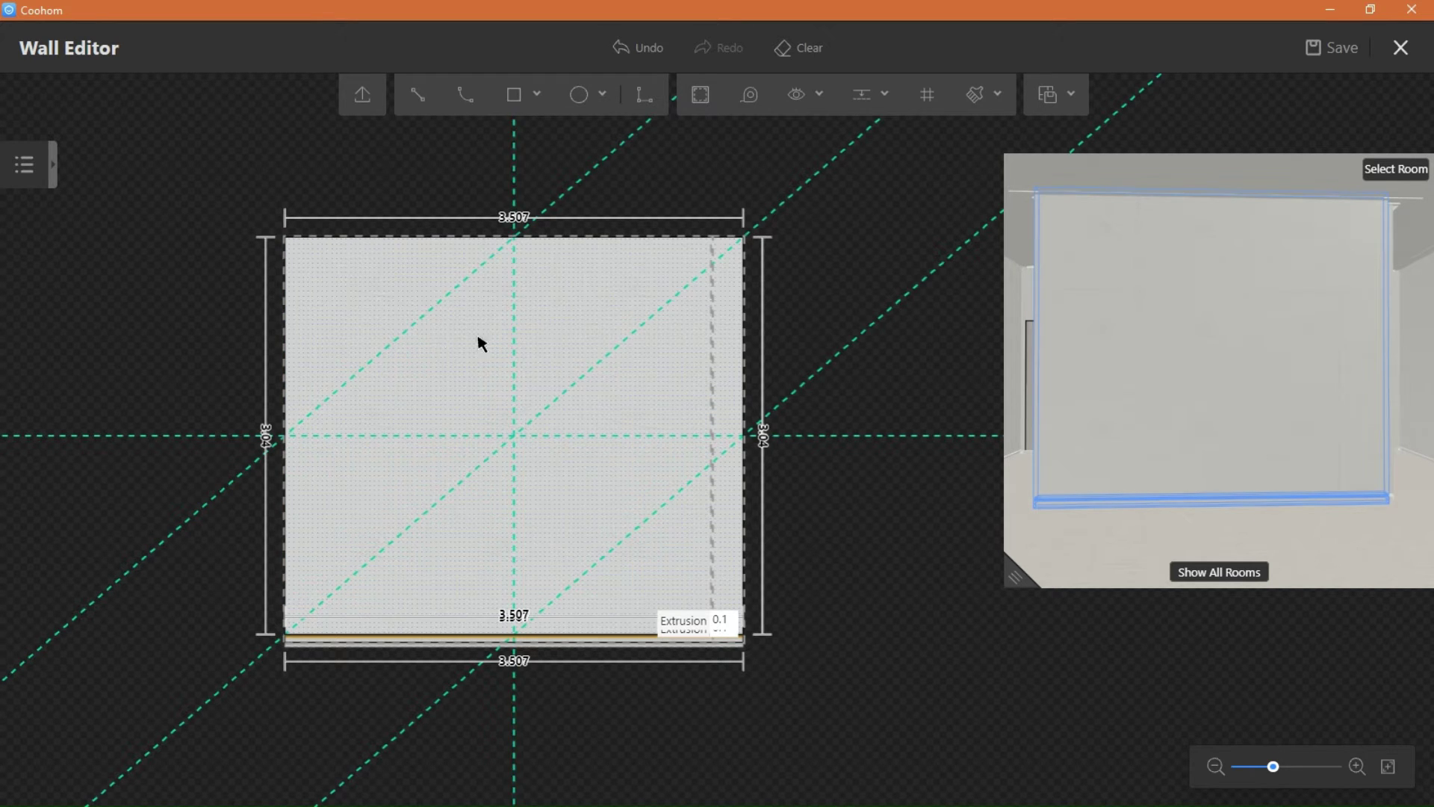
Step: Draw a closed slanted strip, about 1.28 long with vertical ends of about 0.055, between the two closely spaced diagonal guides
{"action": "left_click", "coordinate": [418, 95]}
{"action": "scroll", "coordinate": [299, 401], "scroll_direction": "up", "scroll_amount": 5}
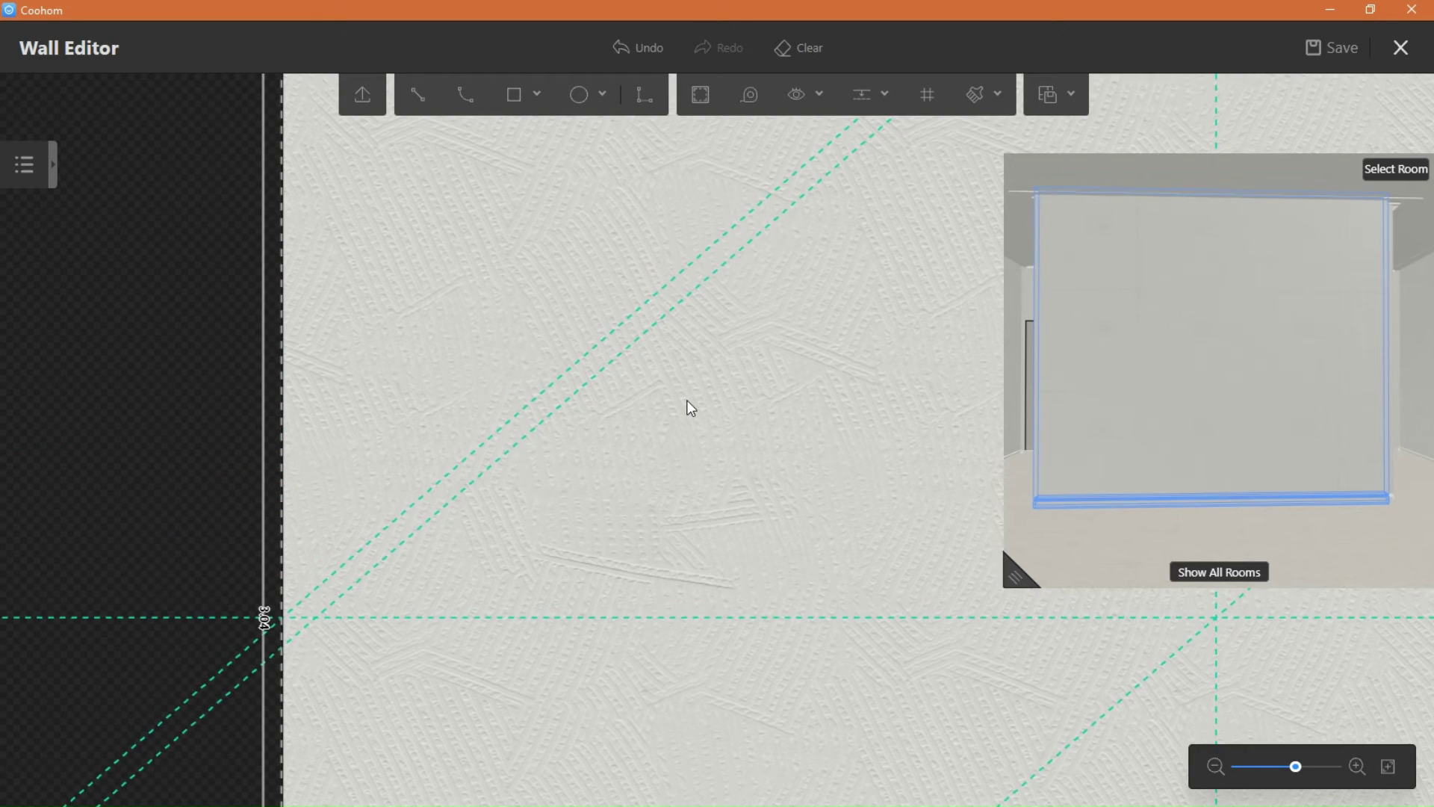
{"action": "scroll", "coordinate": [691, 407], "scroll_direction": "down", "scroll_amount": 2}
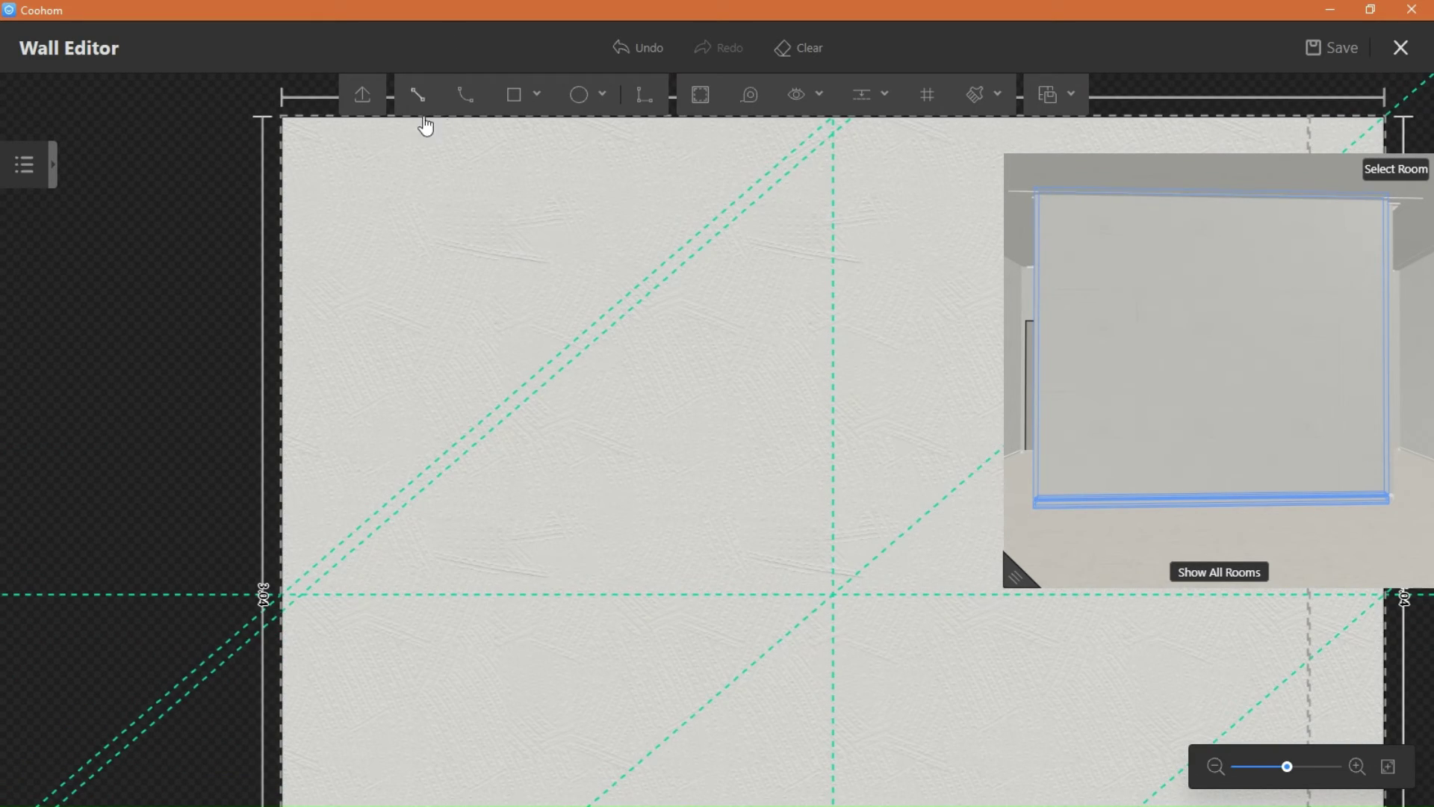
{"action": "left_click", "coordinate": [417, 113]}
{"action": "scroll", "coordinate": [346, 525], "scroll_direction": "up", "scroll_amount": 2}
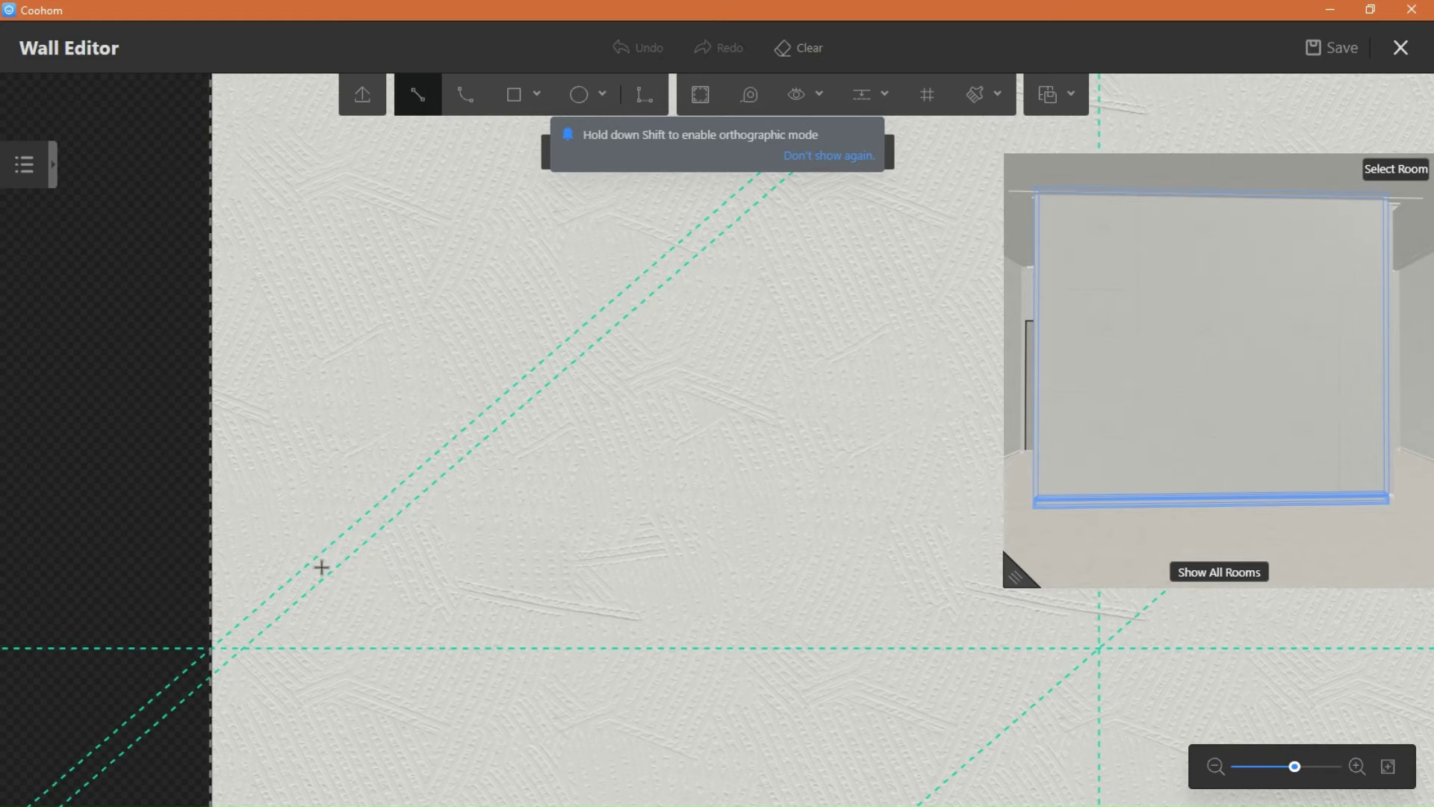
{"action": "left_click", "coordinate": [323, 554]}
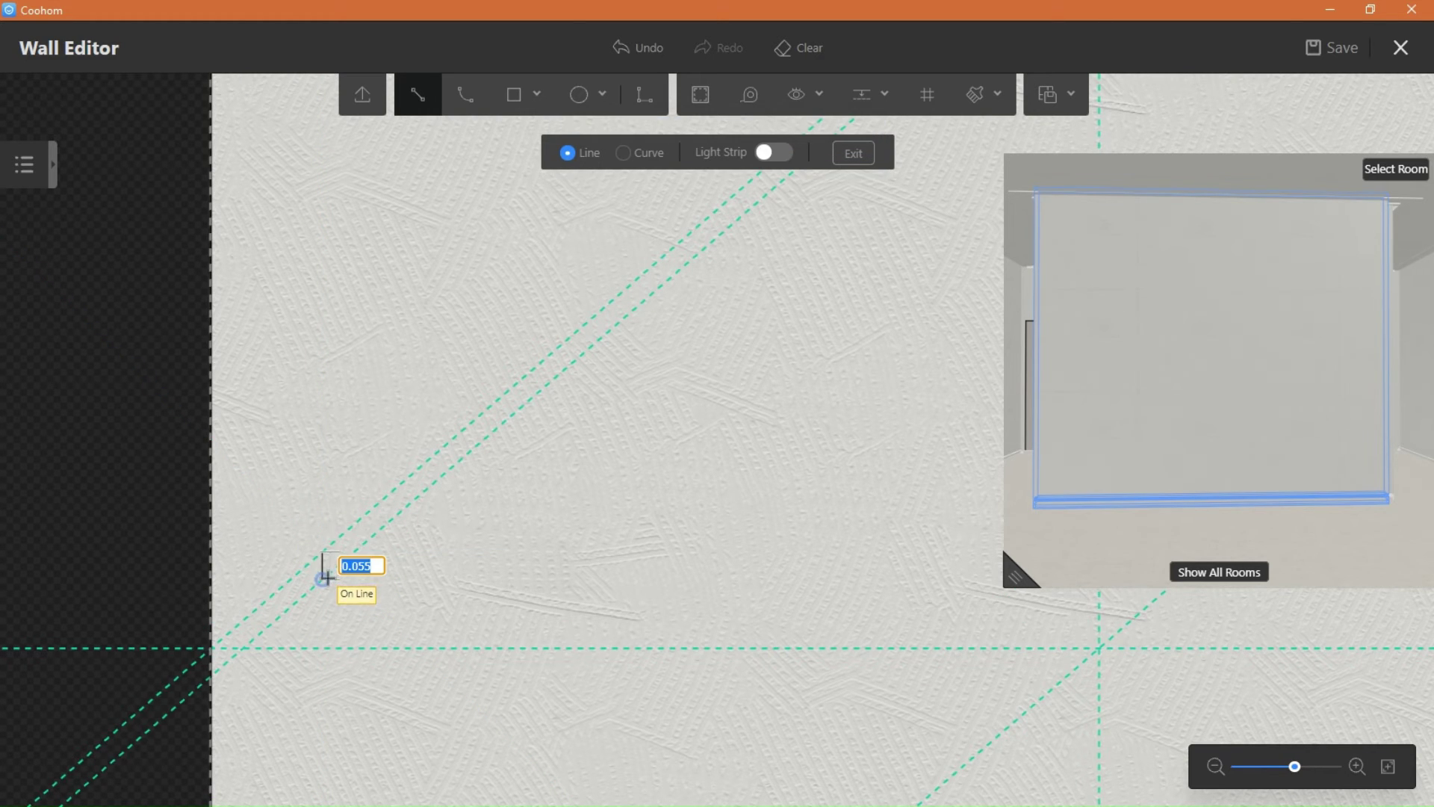
{"action": "left_click", "coordinate": [326, 578]}
{"action": "middle_click_drag", "start_coordinate": [565, 358], "coordinate": [393, 636]}
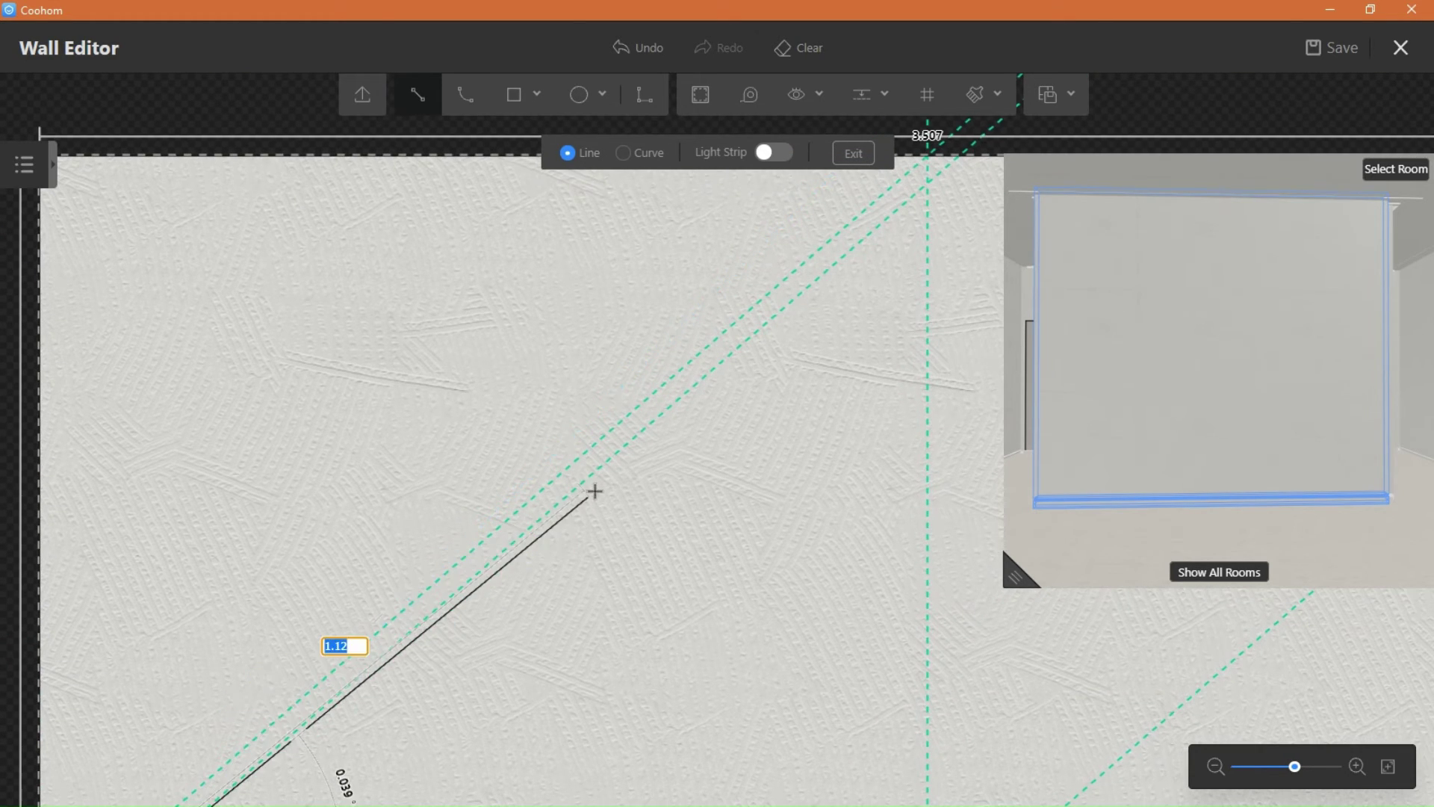
{"action": "left_click", "coordinate": [641, 431]}
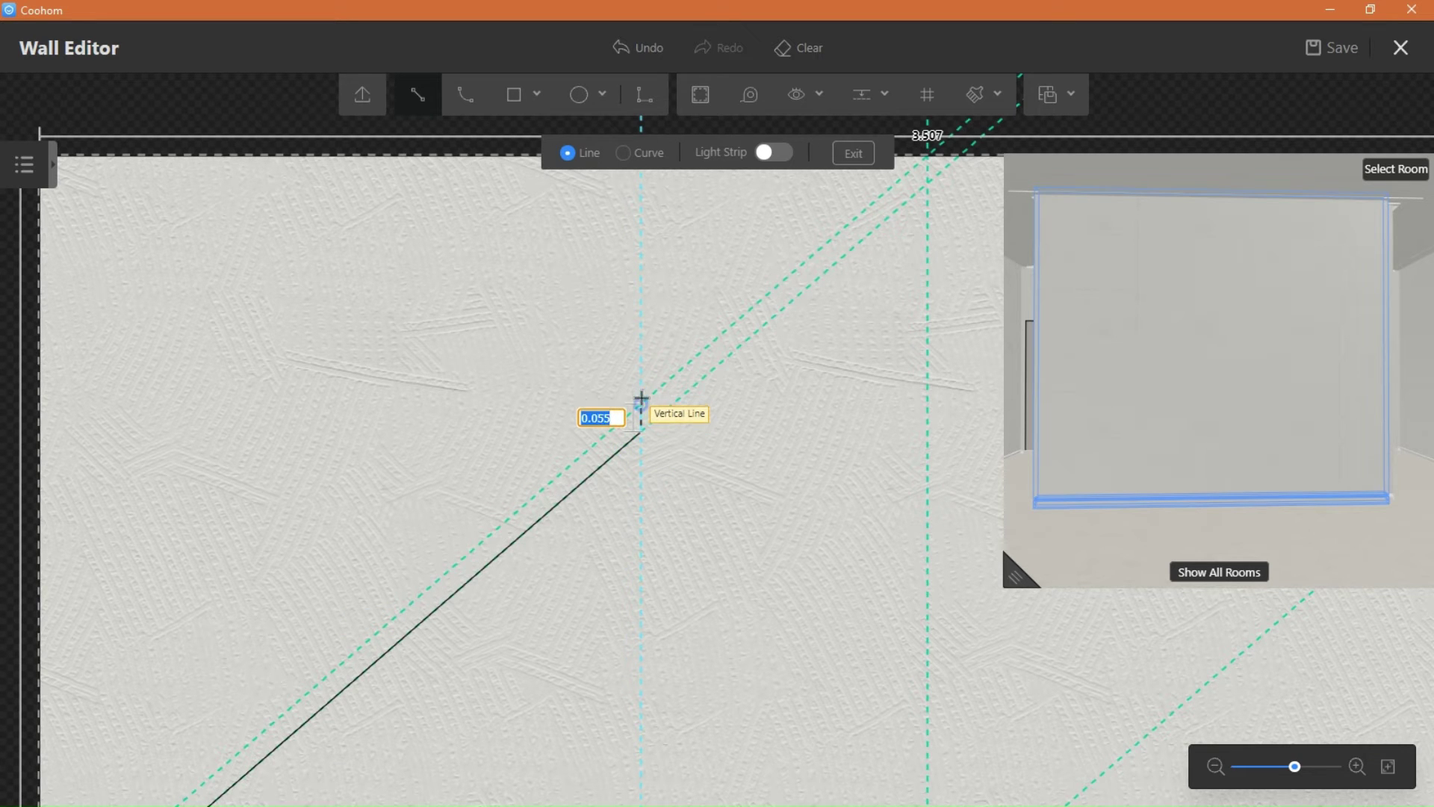
{"action": "left_click", "coordinate": [640, 405]}
{"action": "right_click_drag", "start_coordinate": [202, 666], "coordinate": [450, 361]}
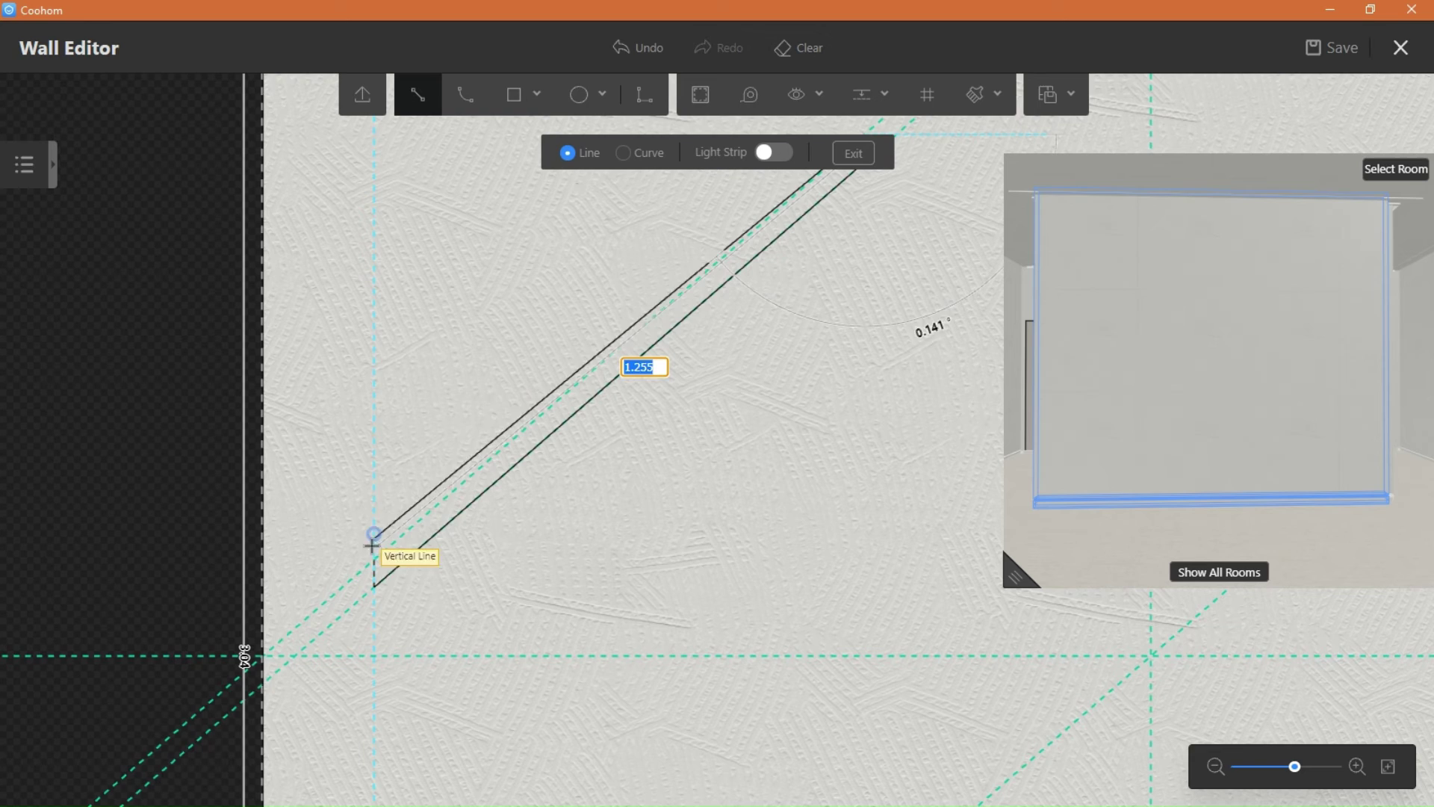
{"action": "left_click", "coordinate": [374, 560]}
{"action": "key", "text": "Escape"}
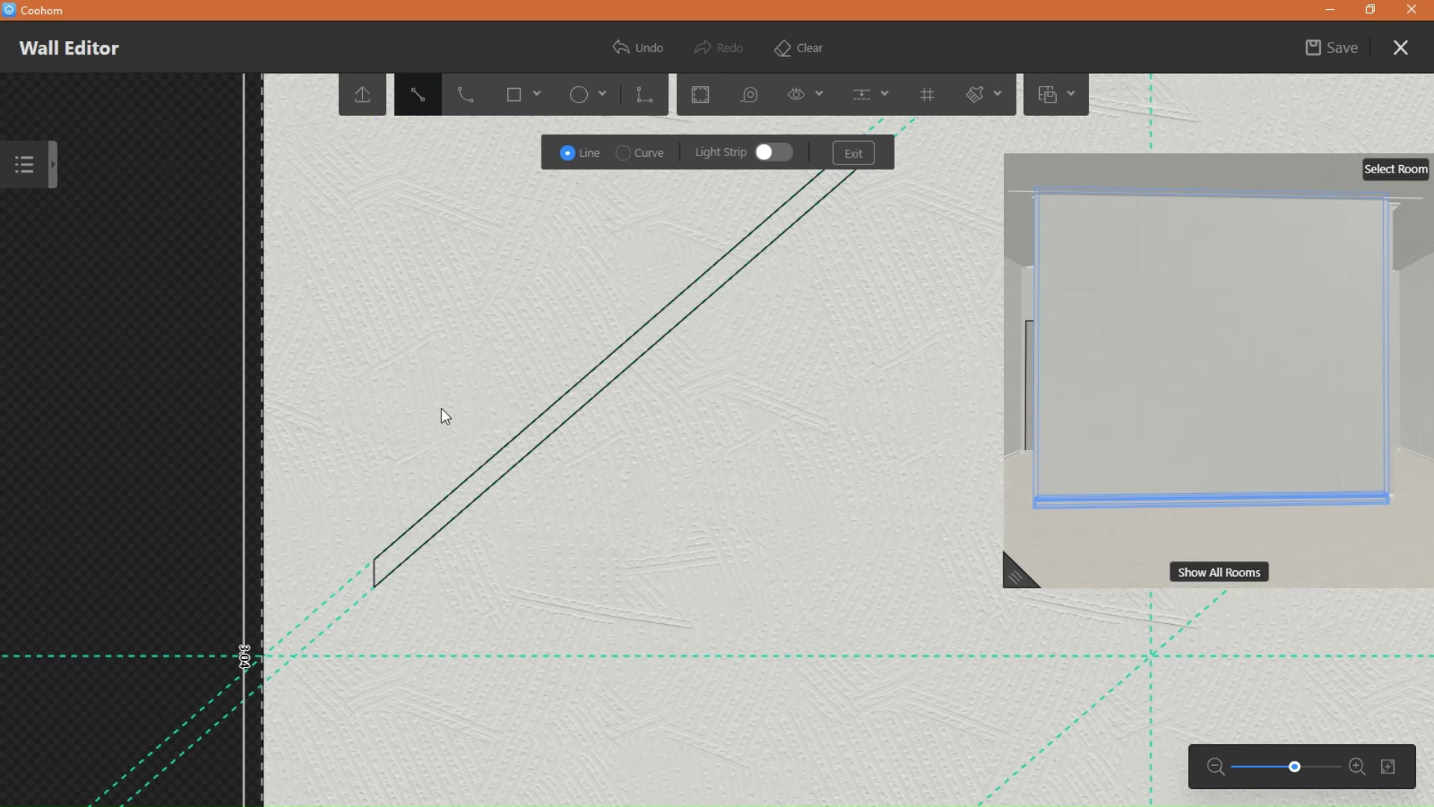
{"action": "key", "text": "Escape"}
Step: Copy the slanted strip twice along the horizontal guide, one copy ending at the vertical centre guide and the other starting there
{"action": "scroll", "coordinate": [446, 410], "scroll_direction": "down", "scroll_amount": 5}
{"action": "right_click_drag", "start_coordinate": [634, 467], "coordinate": [448, 497]}
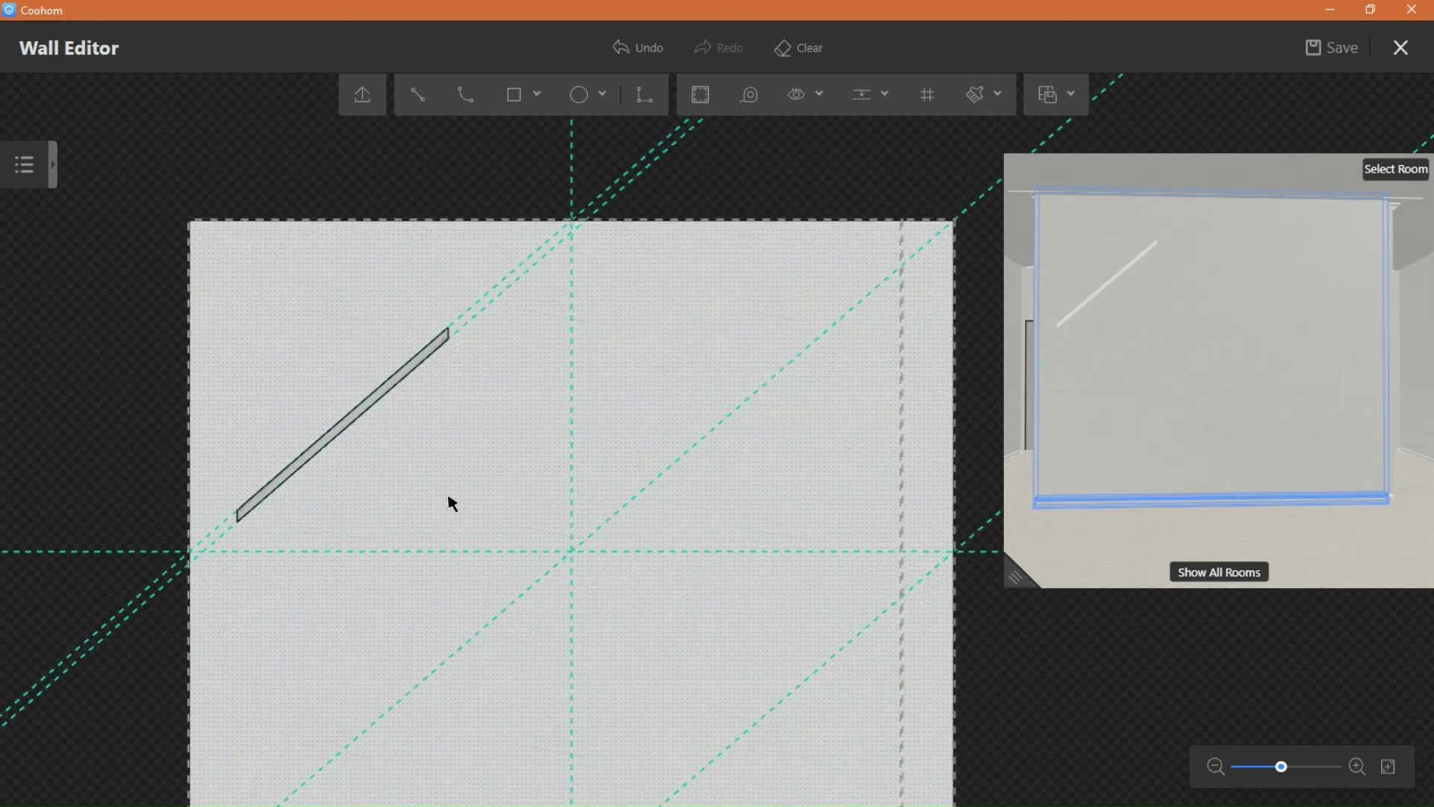
{"action": "left_click", "coordinate": [381, 391]}
{"action": "scroll", "coordinate": [368, 402], "scroll_direction": "up", "scroll_amount": 2}
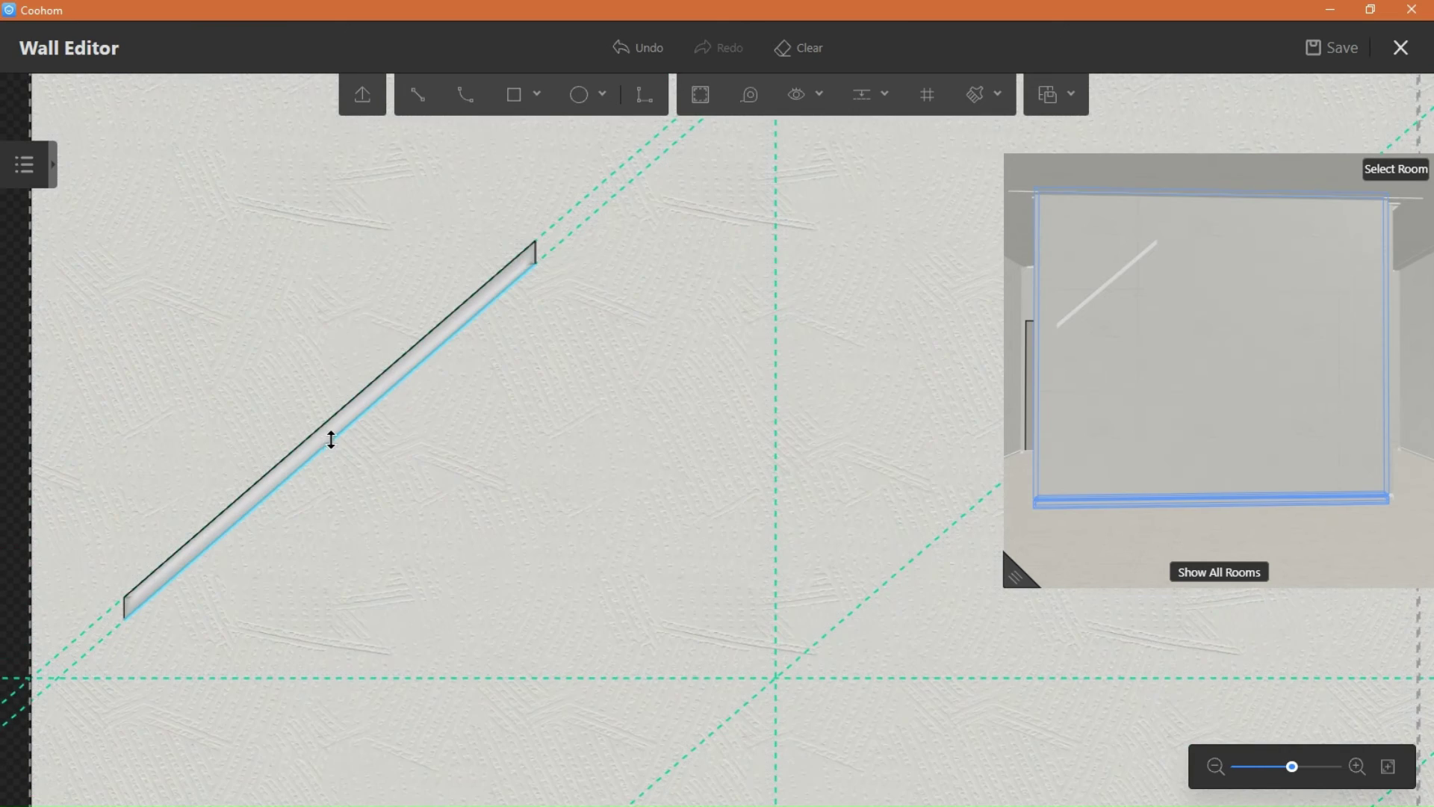
{"action": "left_click", "coordinate": [331, 440]}
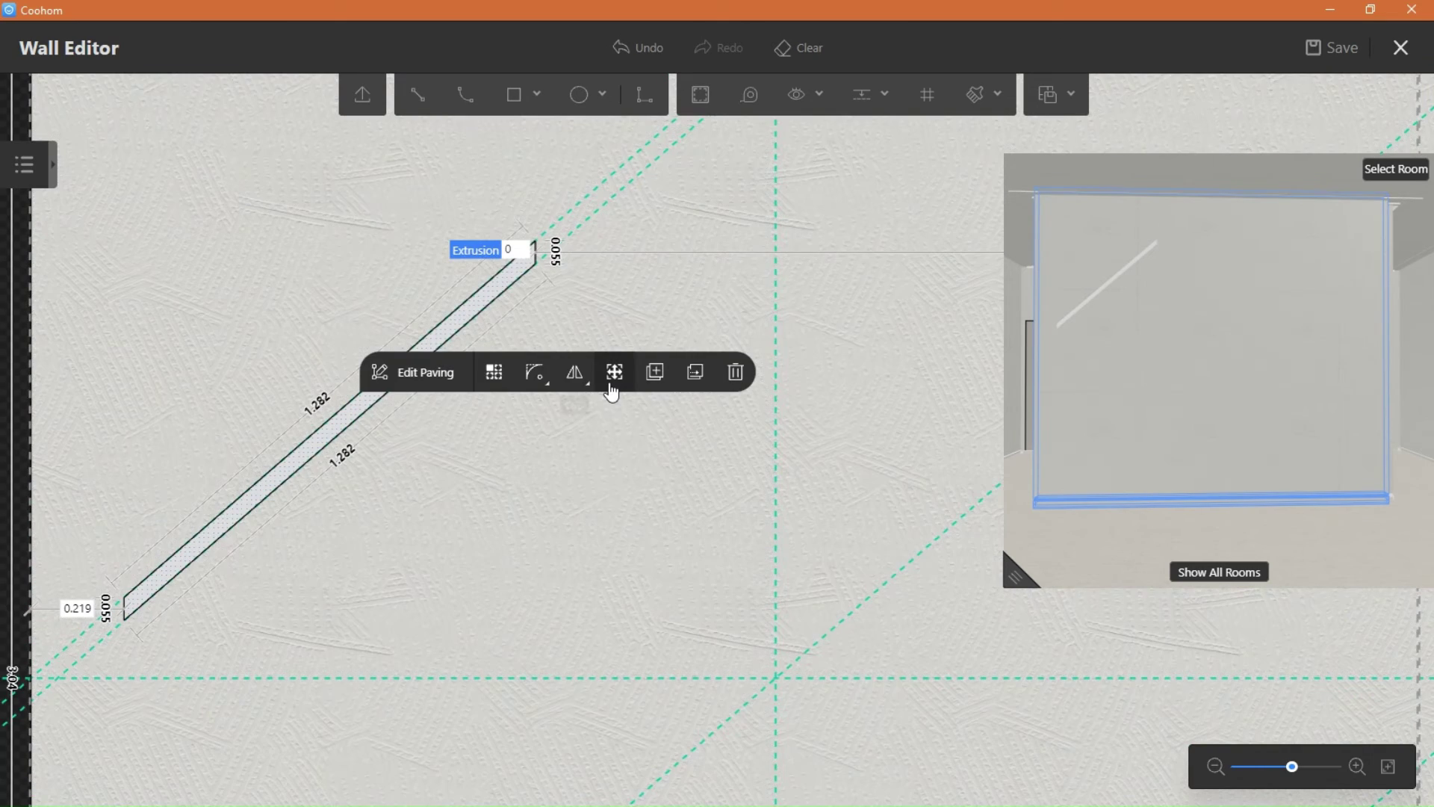
{"action": "left_click", "coordinate": [655, 374]}
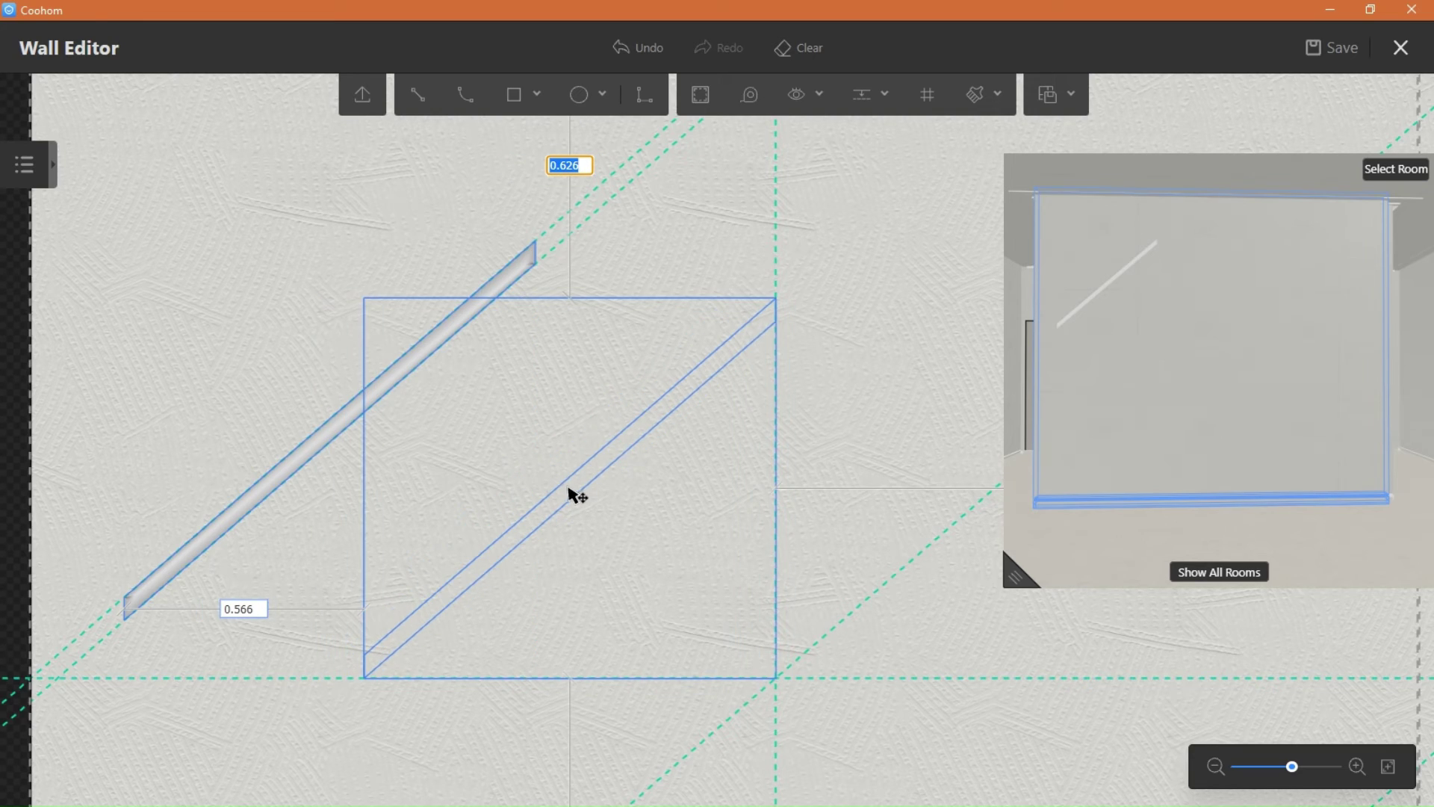
{"action": "left_click", "coordinate": [567, 488]}
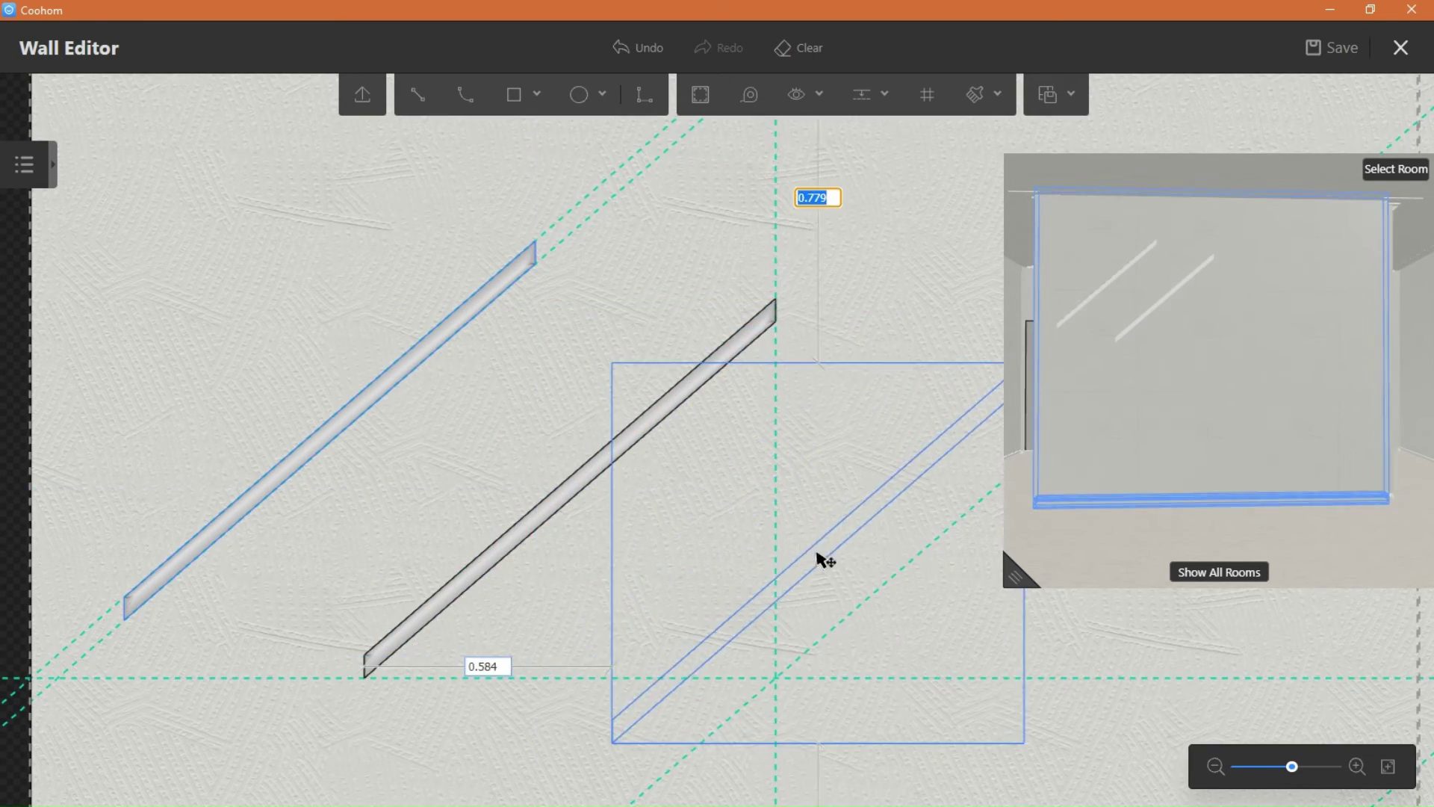
{"action": "middle_click_drag", "start_coordinate": [819, 551], "coordinate": [671, 458]}
{"action": "scroll", "coordinate": [674, 458], "scroll_direction": "down", "scroll_amount": 1}
{"action": "scroll", "coordinate": [675, 467], "scroll_direction": "down", "scroll_amount": 3}
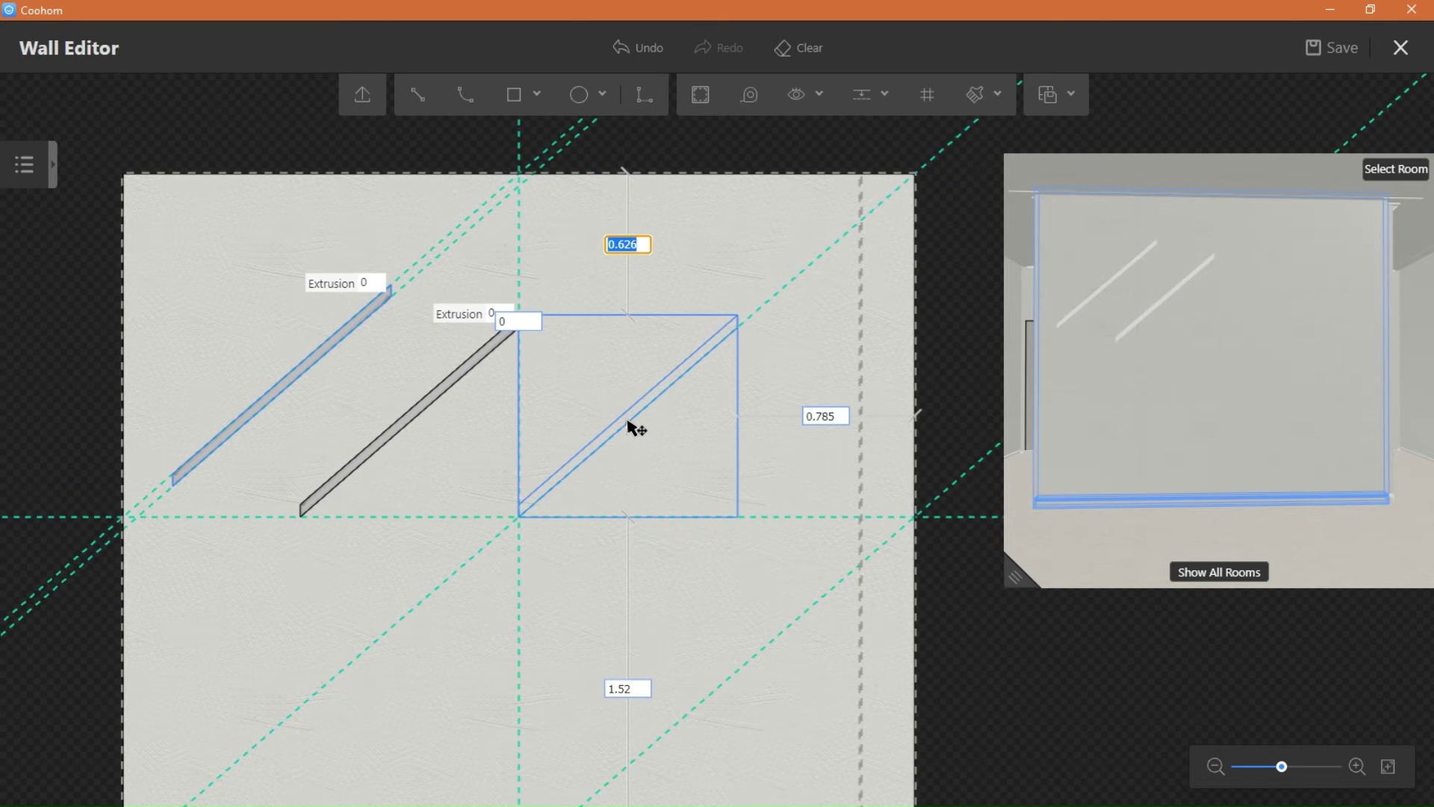
{"action": "left_click", "coordinate": [629, 428]}
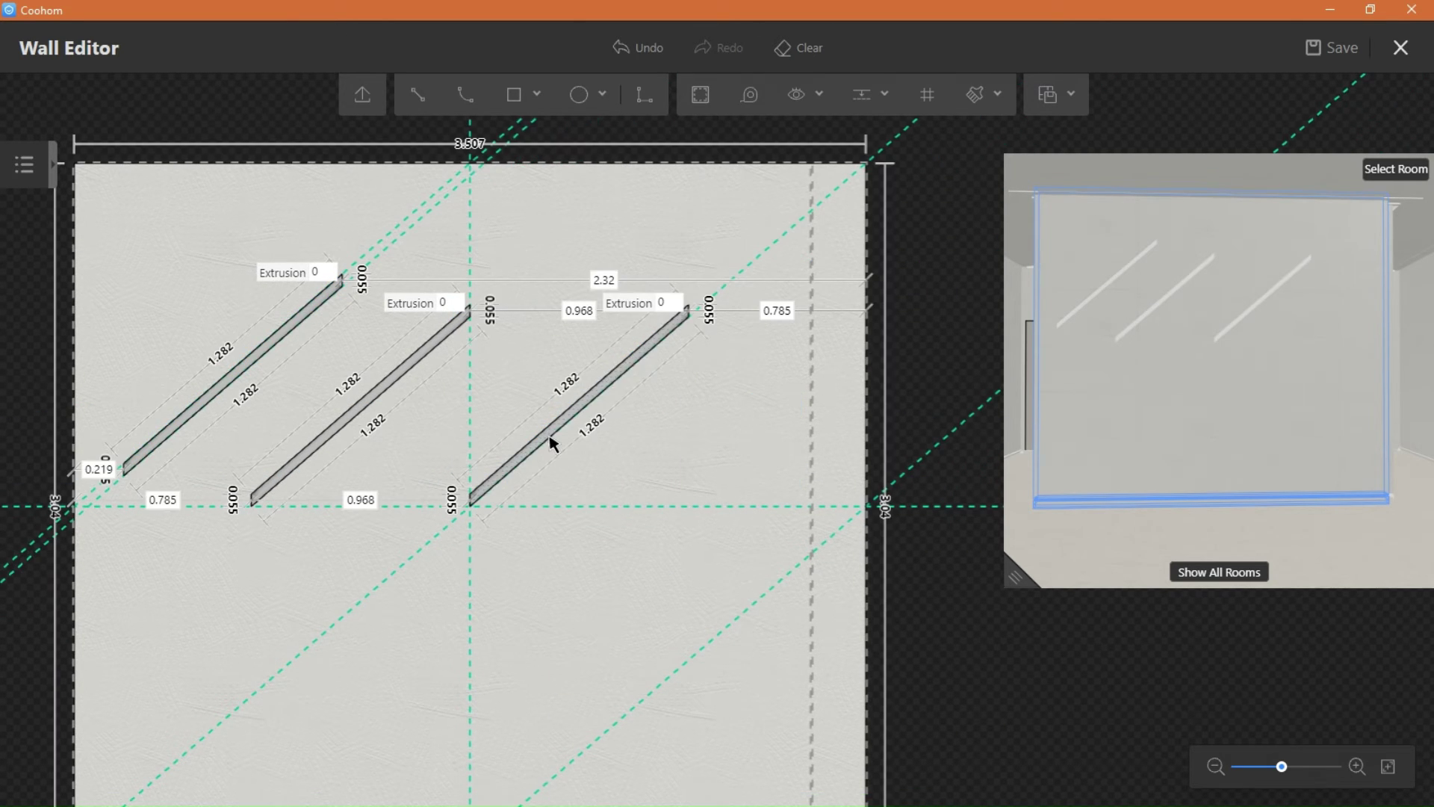
Step: Move the rightmost slanted strip horizontally towards the wall's right side, to about 0.26 from the edge
{"action": "left_click", "coordinate": [553, 443]}
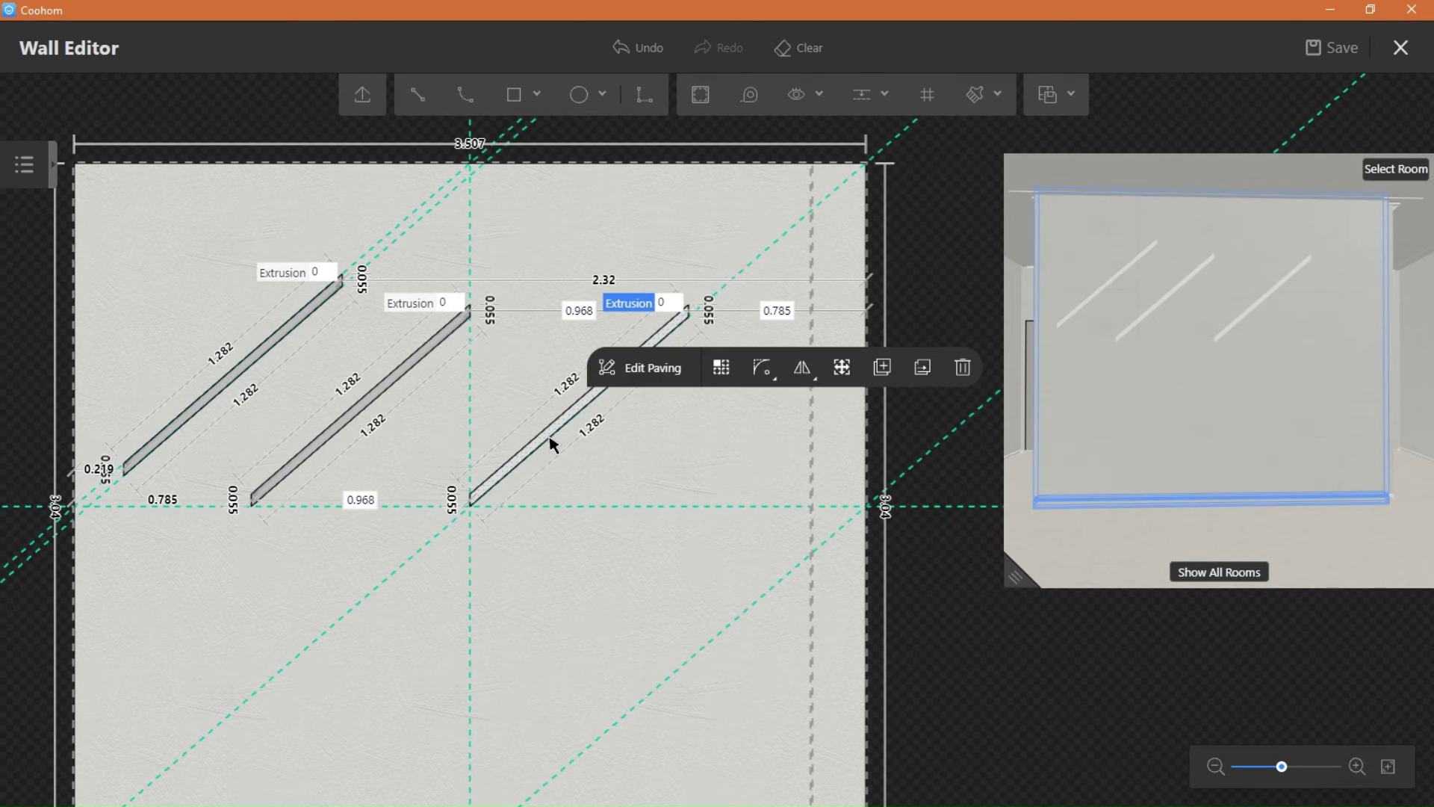
{"action": "left_click", "coordinate": [842, 367]}
{"action": "left_click", "coordinate": [581, 406]}
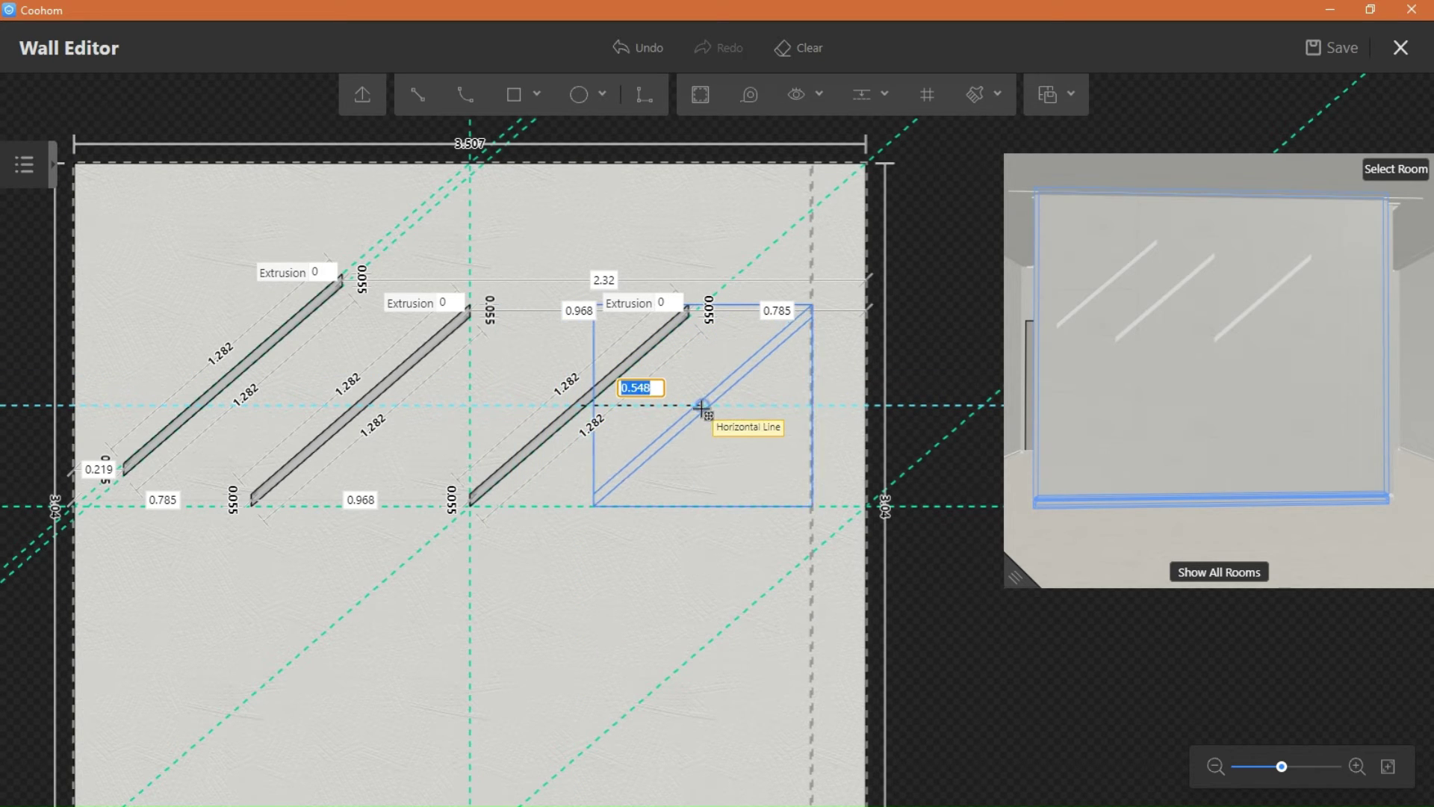
{"action": "left_click", "coordinate": [700, 411]}
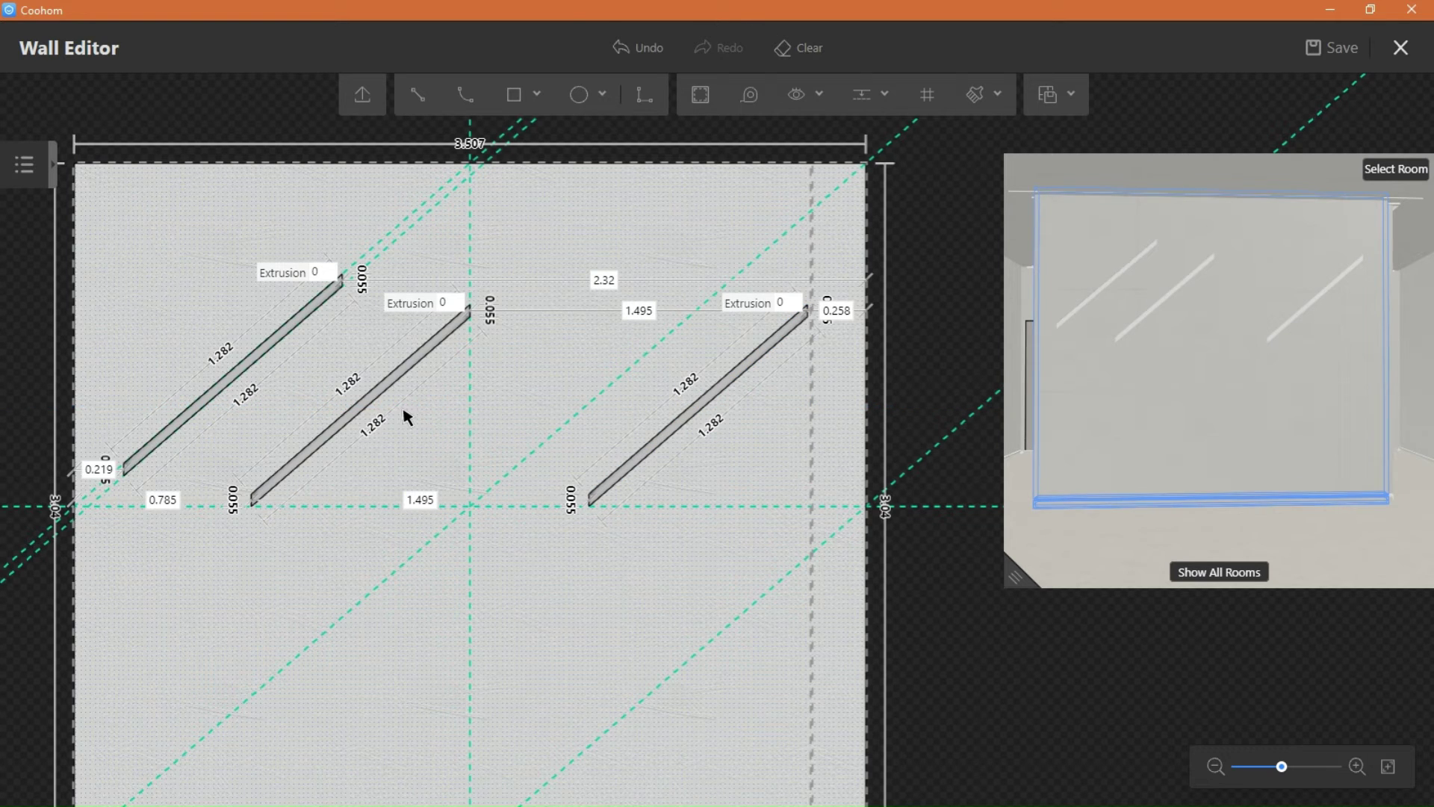
Step: Move the middle slanted strip horizontally about 0.54 towards the rightmost strip
{"action": "left_click", "coordinate": [374, 409]}
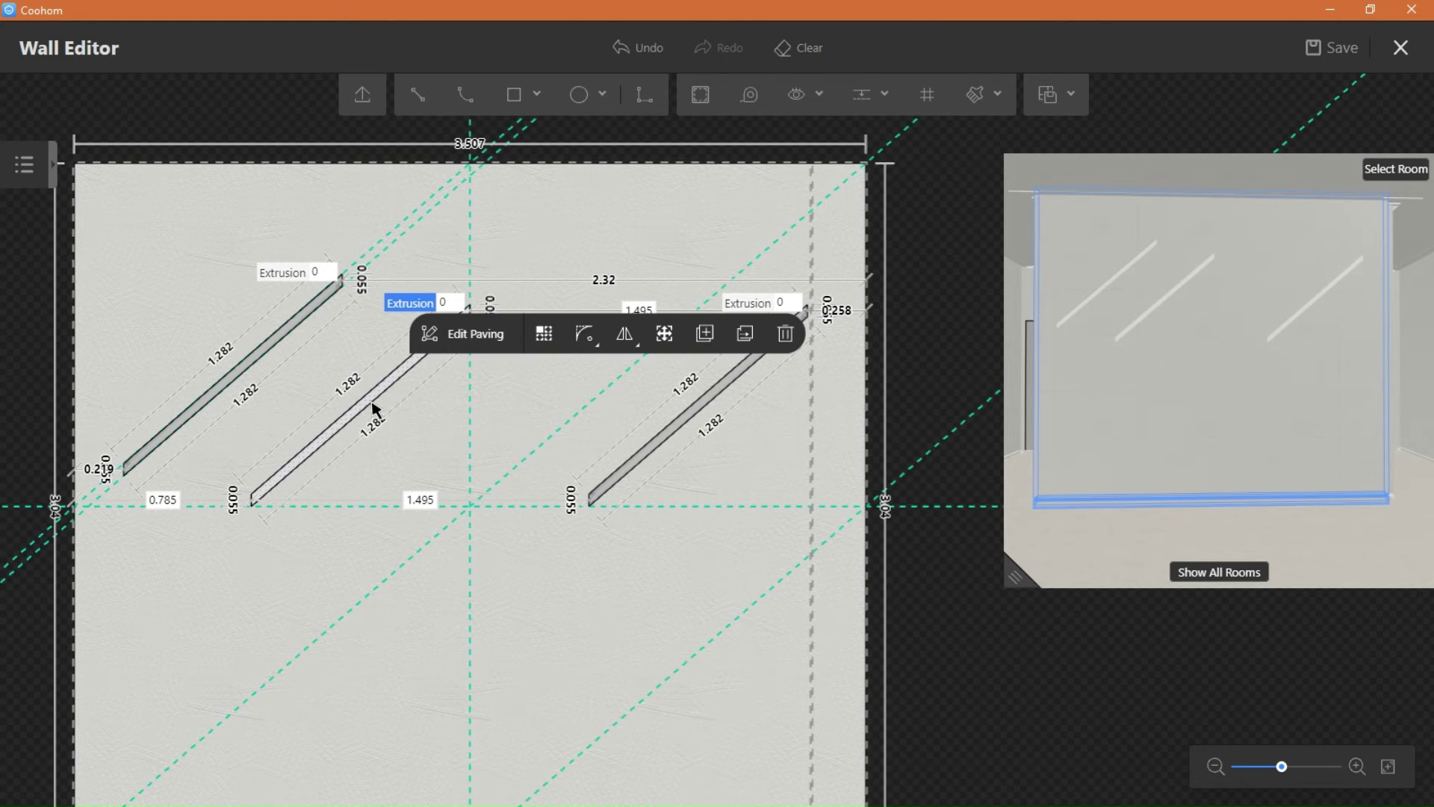
{"action": "left_click", "coordinate": [664, 334]}
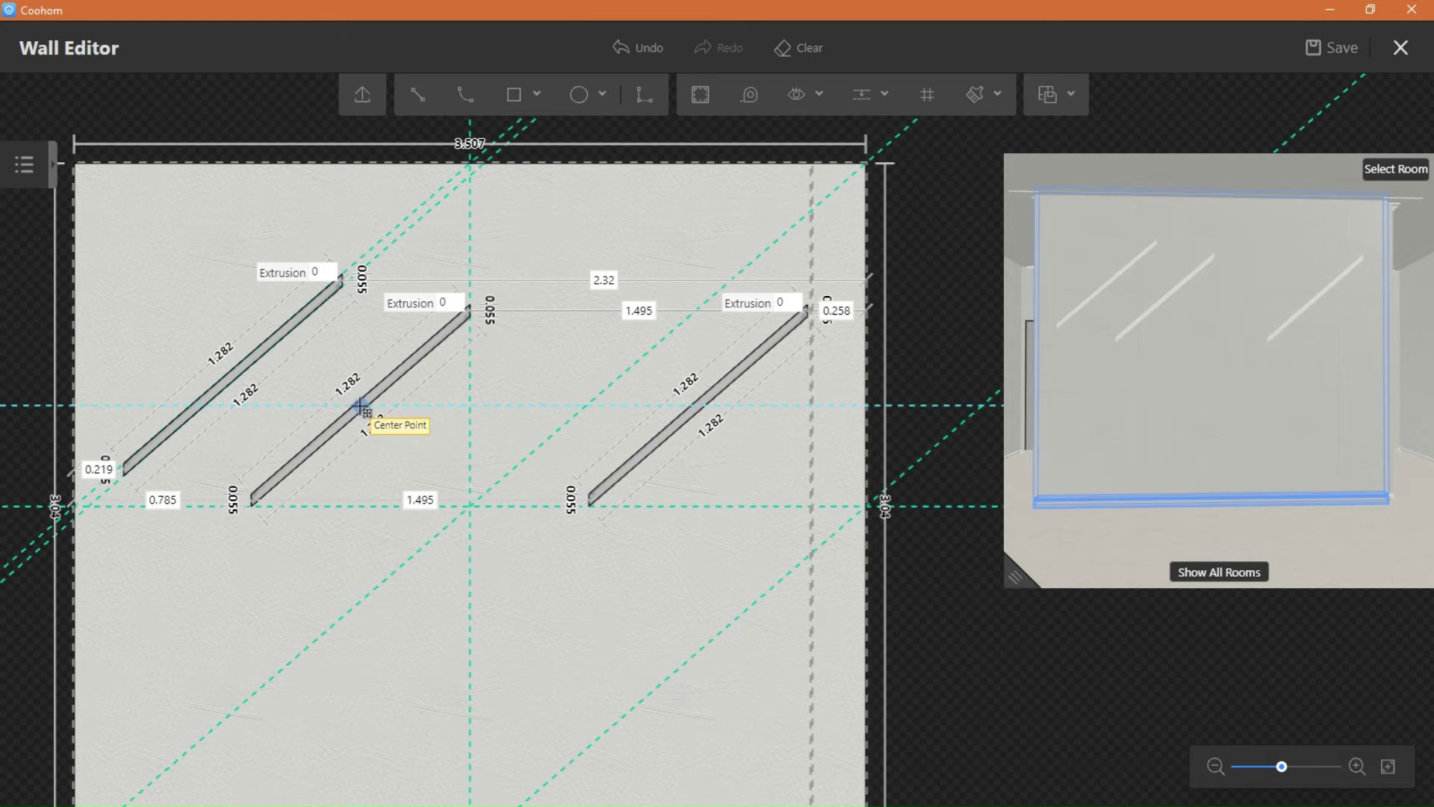
{"action": "left_click", "coordinate": [358, 406]}
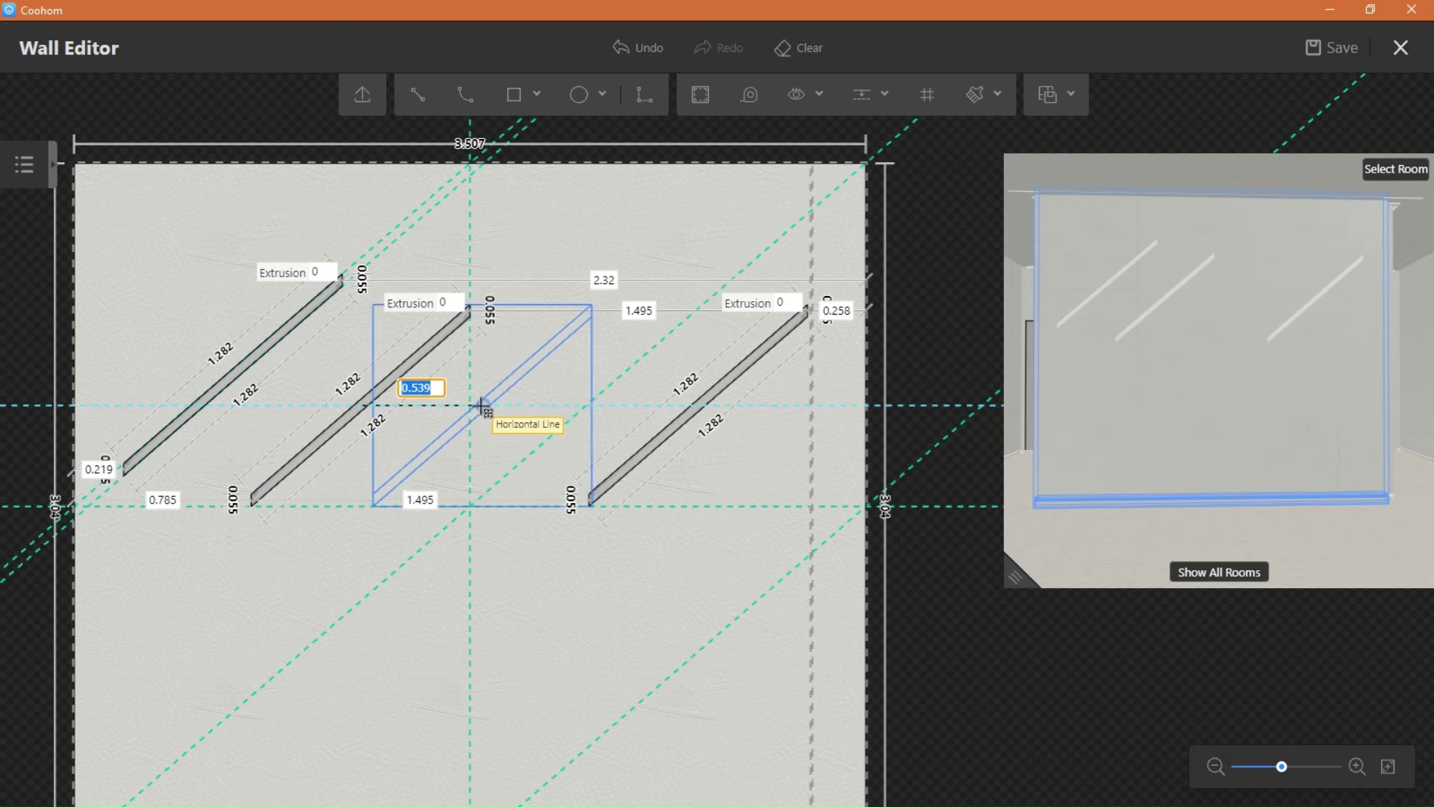
{"action": "left_click", "coordinate": [481, 405]}
Step: Move the original left strip onto the horizontal guide, level with the other two and about 0.355 from the wall's left edge
{"action": "left_click_drag", "start_coordinate": [220, 385], "coordinate": [336, 399]}
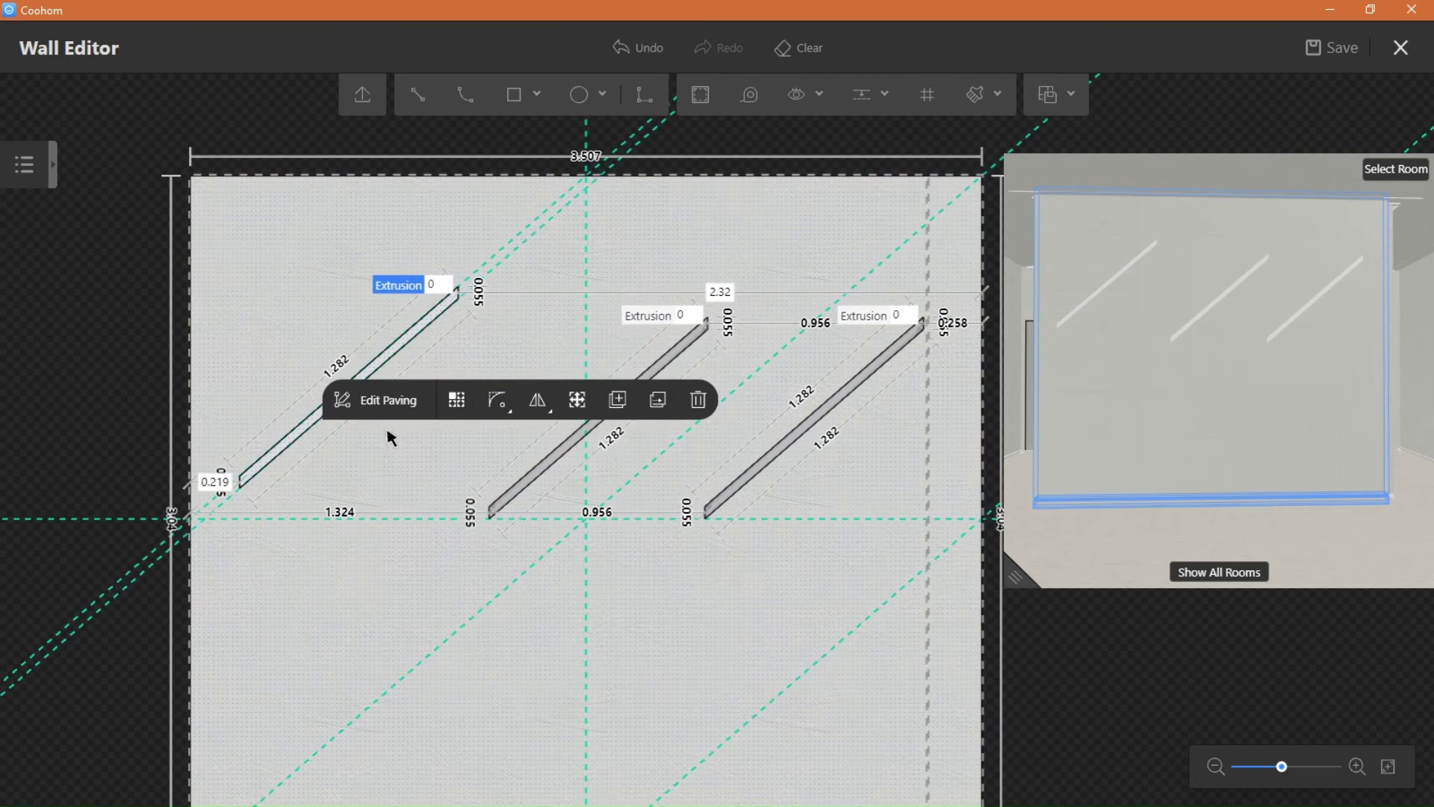
{"action": "left_click", "coordinate": [590, 407]}
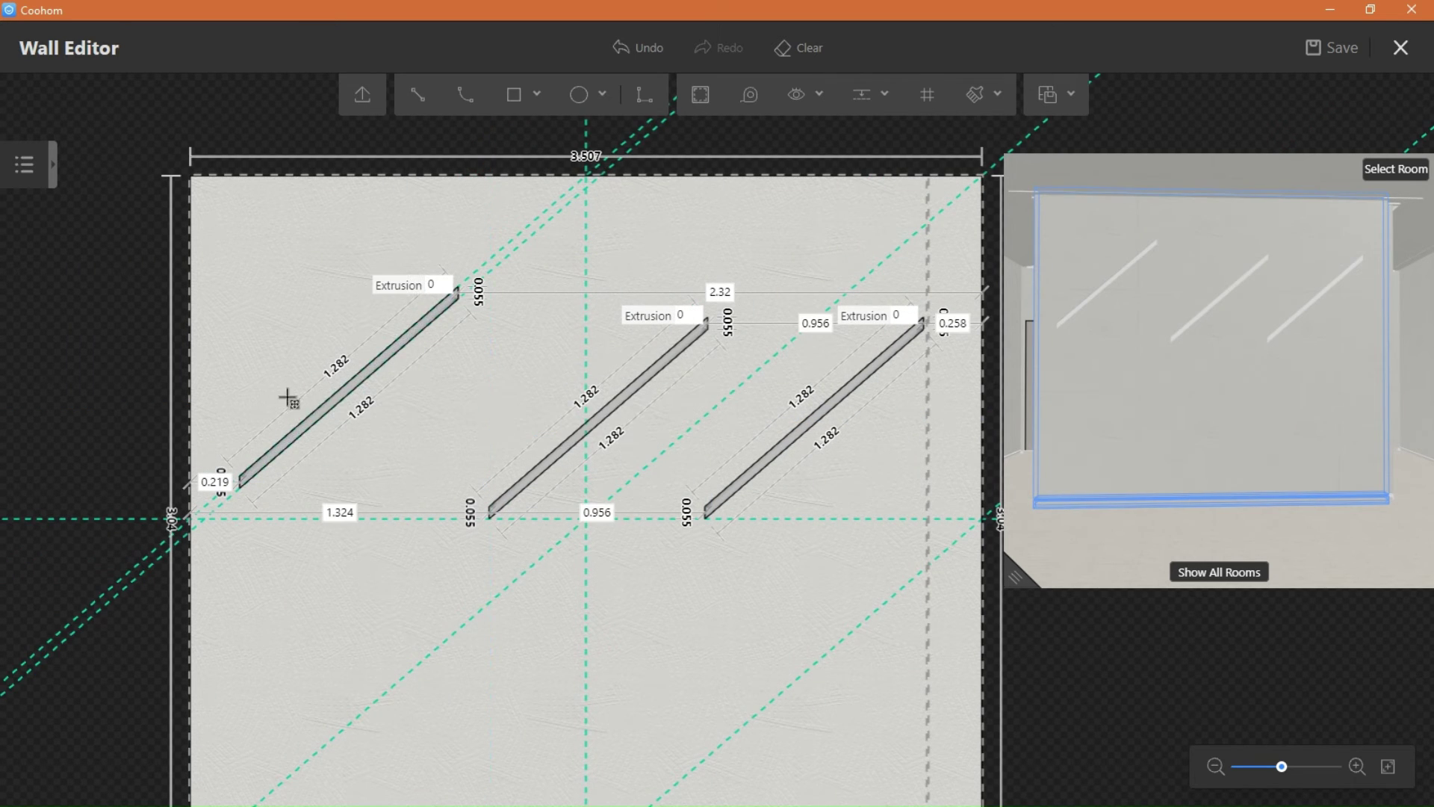
{"action": "left_click", "coordinate": [360, 385]}
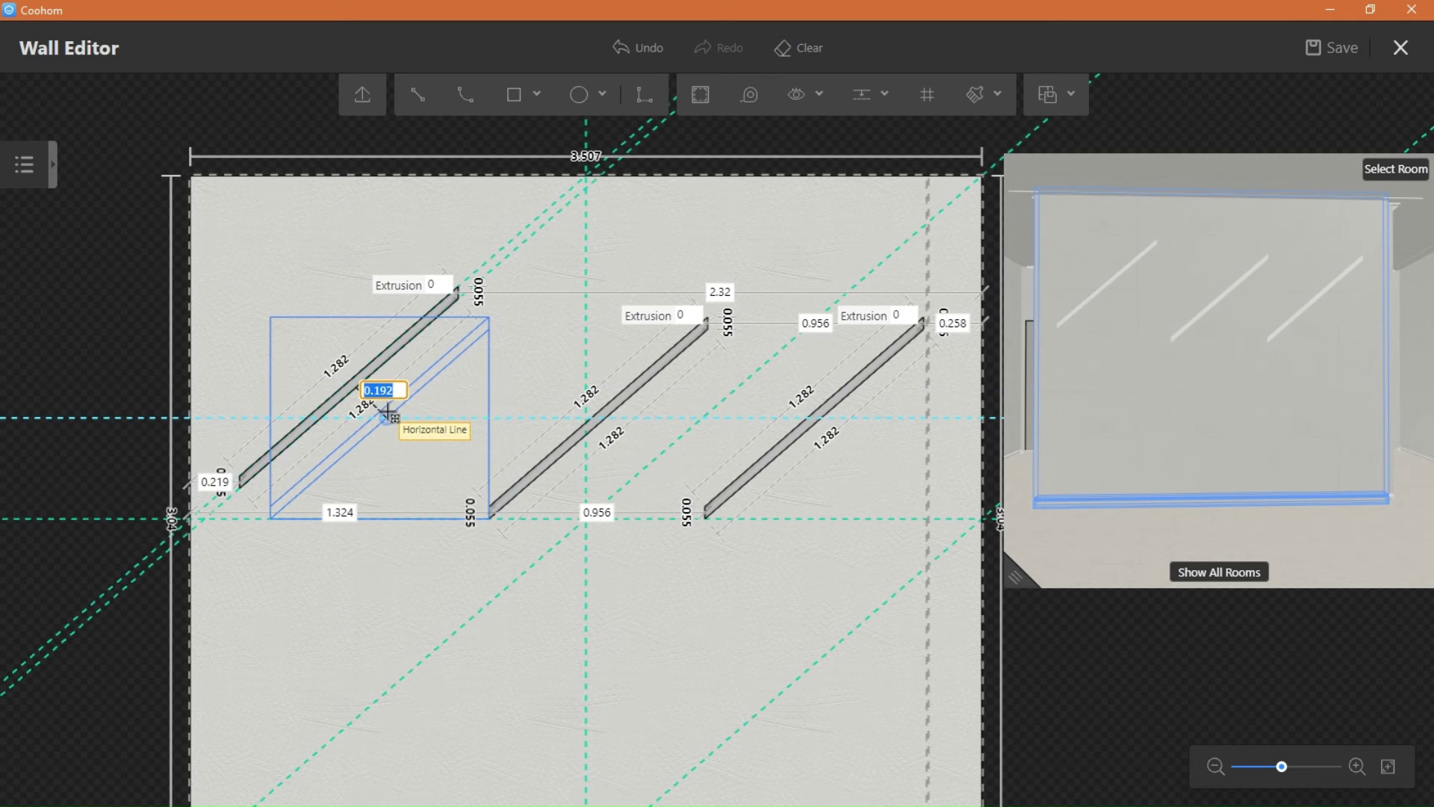
{"action": "left_click", "coordinate": [387, 413]}
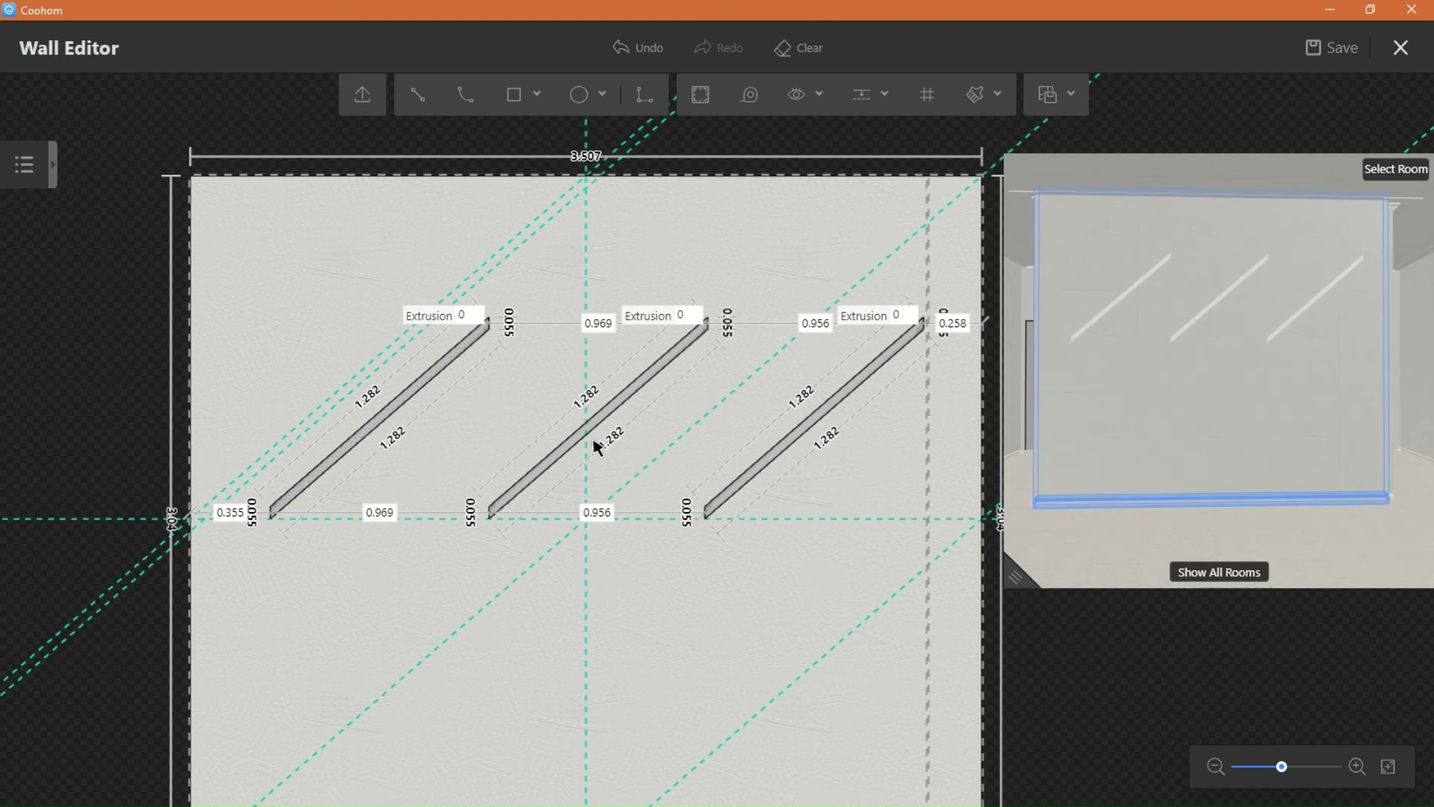
Step: Clear all guides from the feature wall drawing
{"action": "left_click", "coordinate": [870, 109]}
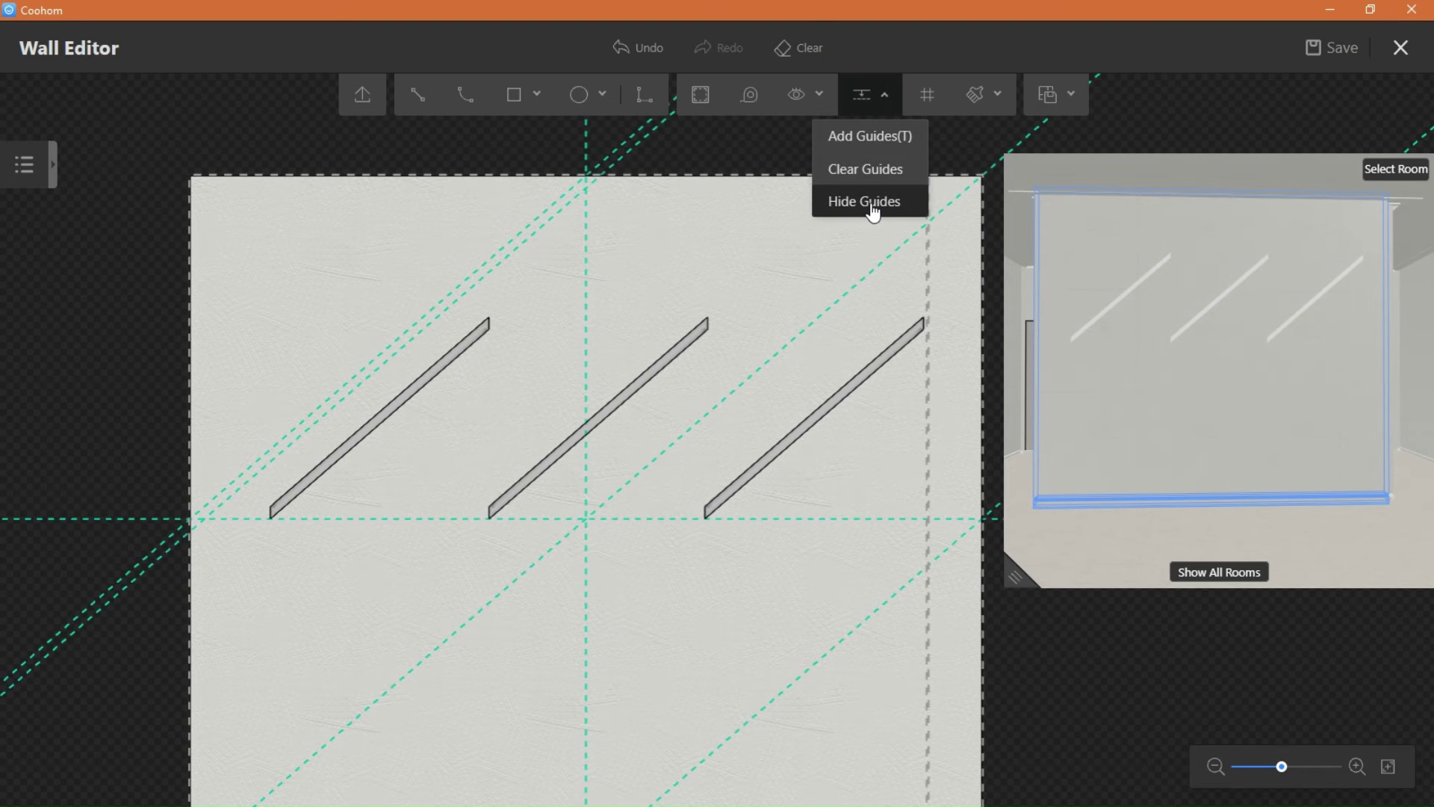
{"action": "left_click", "coordinate": [881, 179]}
{"action": "scroll", "coordinate": [775, 358], "scroll_direction": "down", "scroll_amount": 3}
{"action": "key", "text": "Escape"}
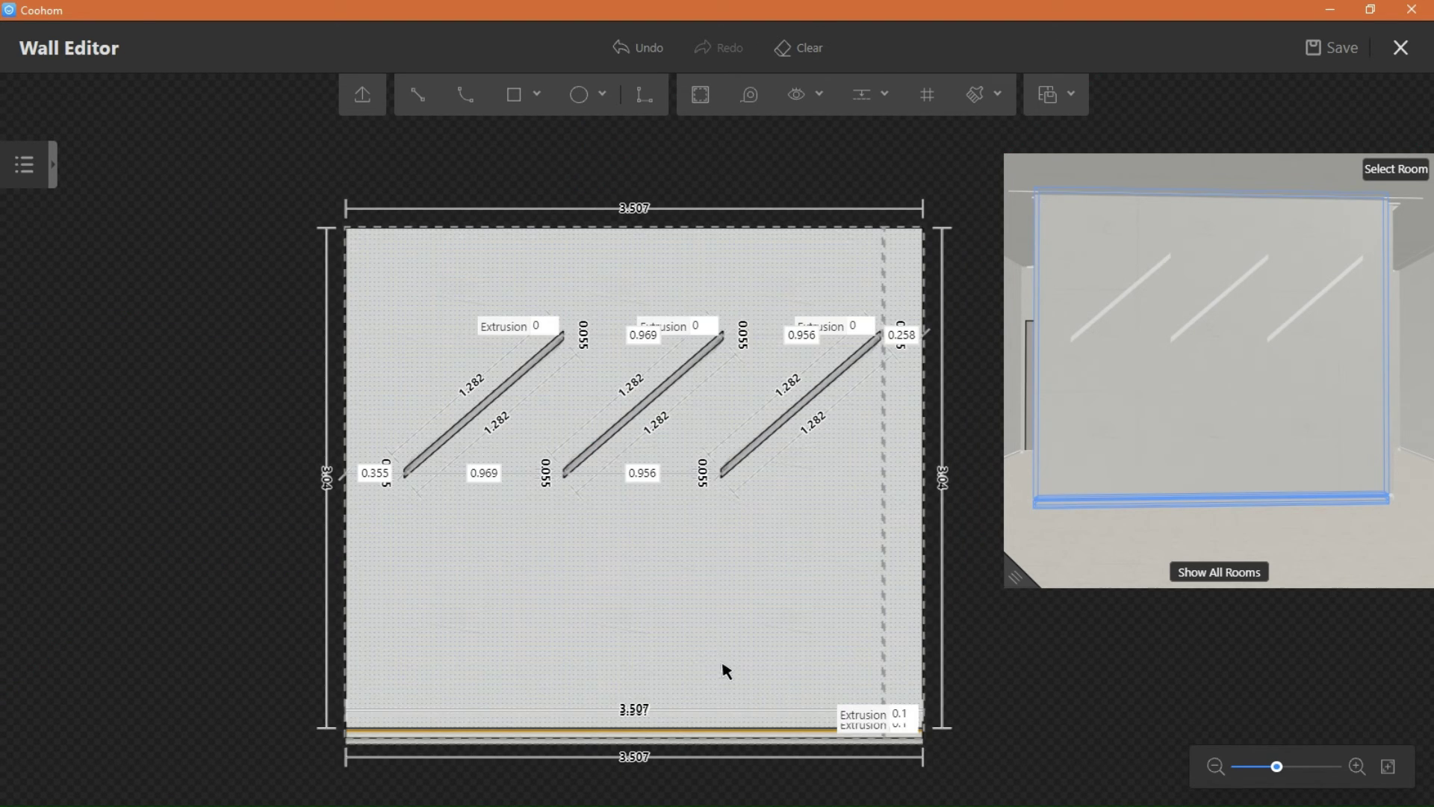
{"action": "right_click_drag", "start_coordinate": [709, 661], "coordinate": [596, 632]}
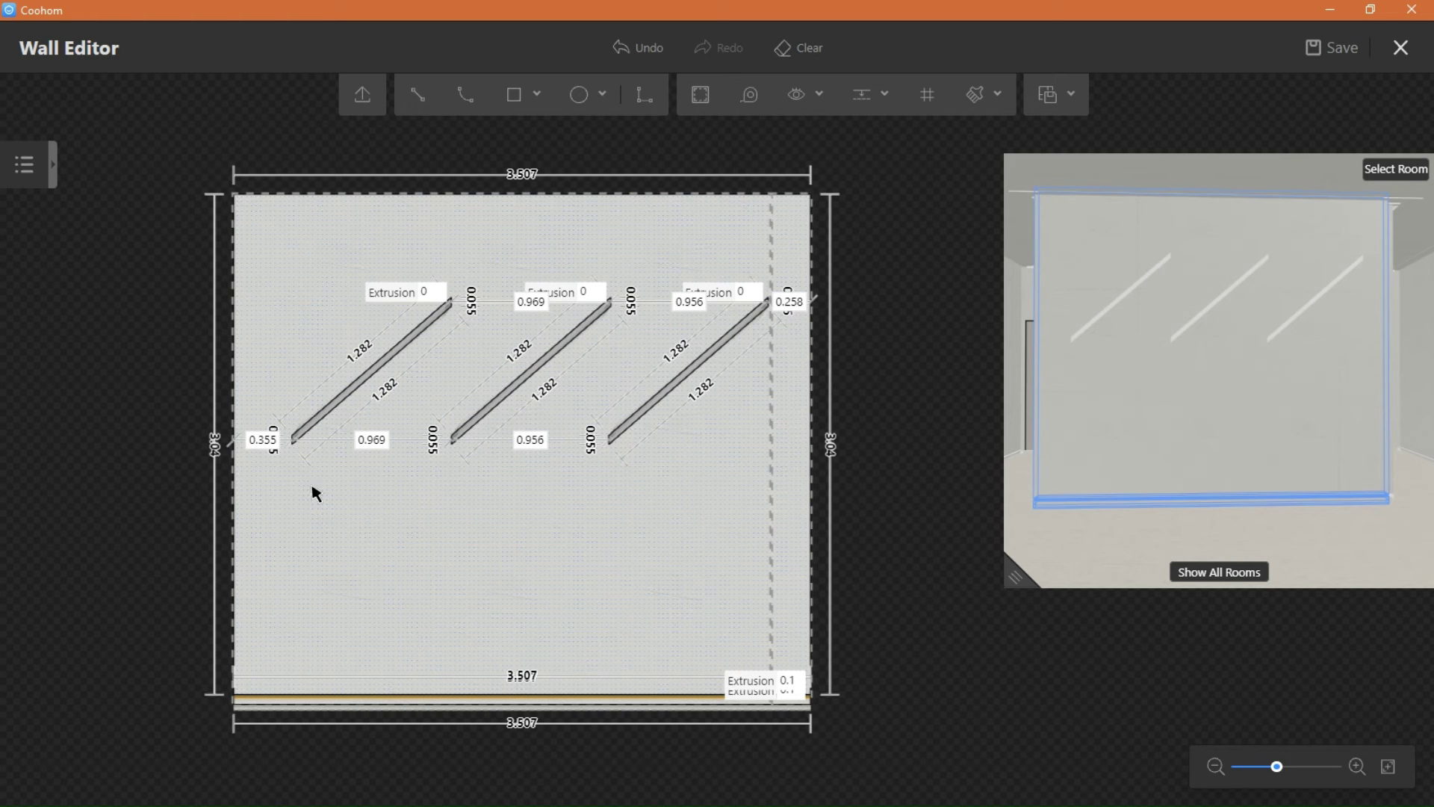
{"action": "scroll", "coordinate": [620, 478], "scroll_direction": "up", "scroll_amount": 3}
{"action": "left_click_drag", "start_coordinate": [676, 454], "coordinate": [486, 583]}
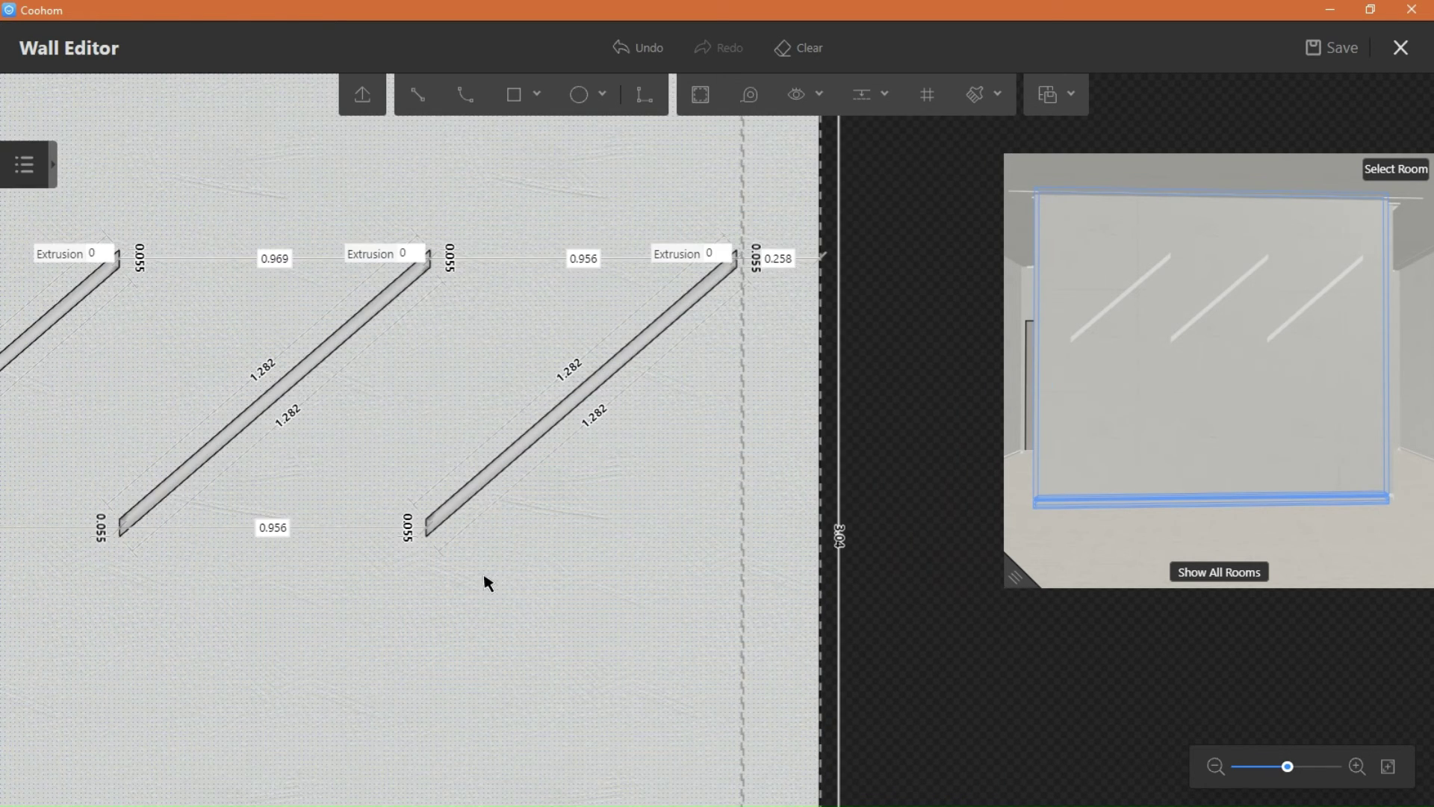
Step: Add an internal light strip to the lower edge of the rightmost slanted strip and set its colour to #FFCE87
{"action": "left_click", "coordinate": [611, 375]}
{"action": "left_click", "coordinate": [36, 463]}
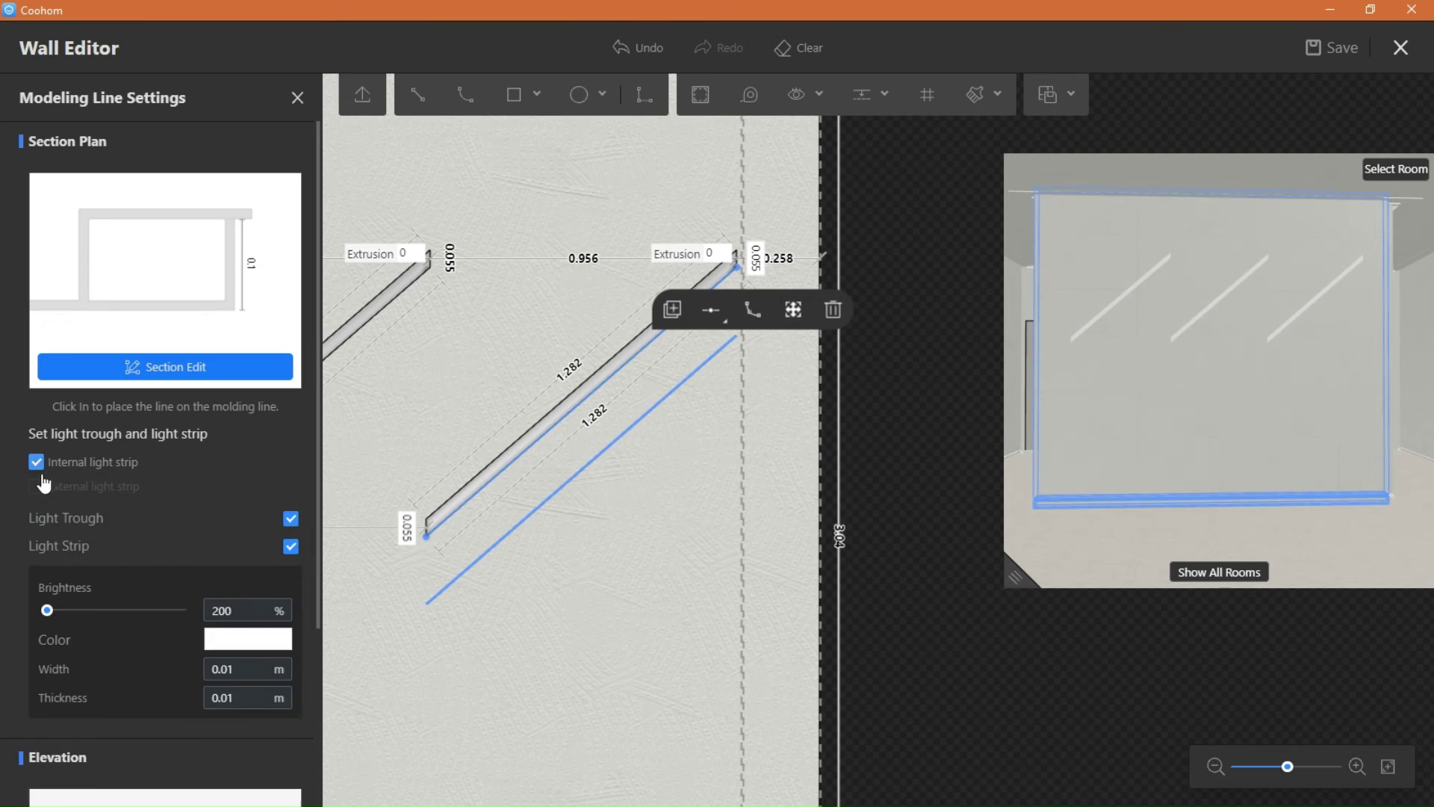
{"action": "left_click", "coordinate": [238, 640]}
{"action": "left_click", "coordinate": [449, 519]}
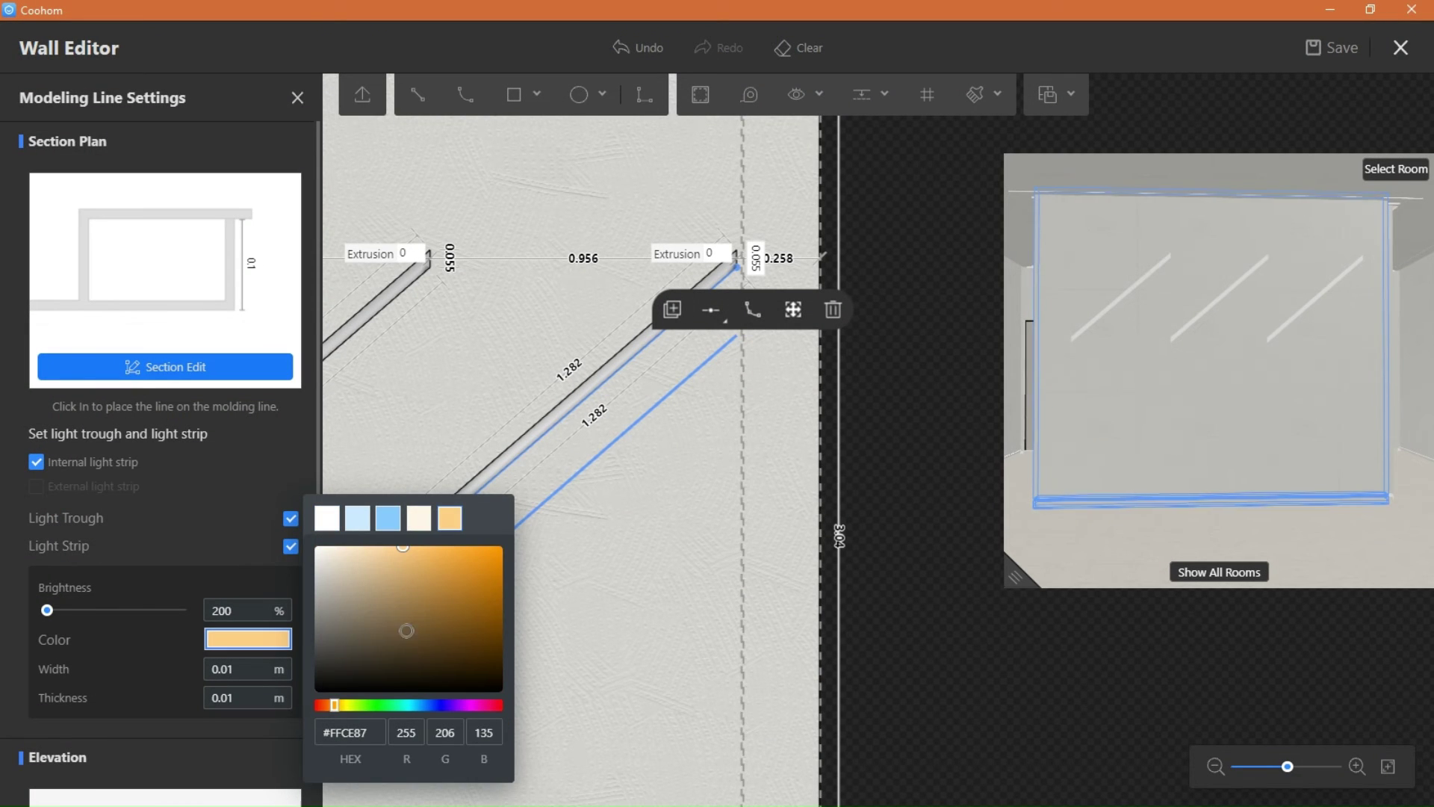
Step: Edit the light trough section, setting the lip height to 0.051 and moving the light source closer to the lip
{"action": "left_click", "coordinate": [168, 366]}
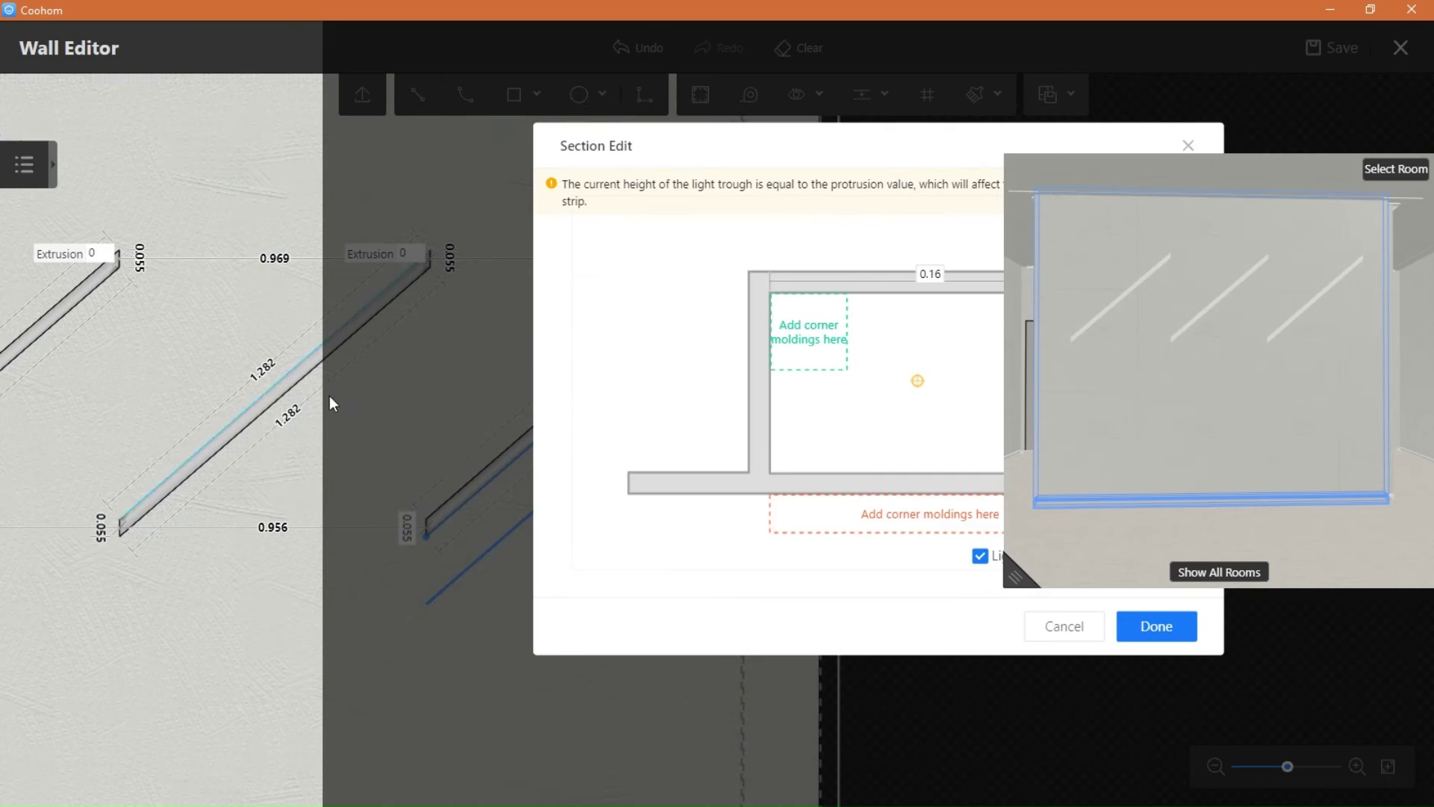
{"action": "left_click", "coordinate": [1020, 579]}
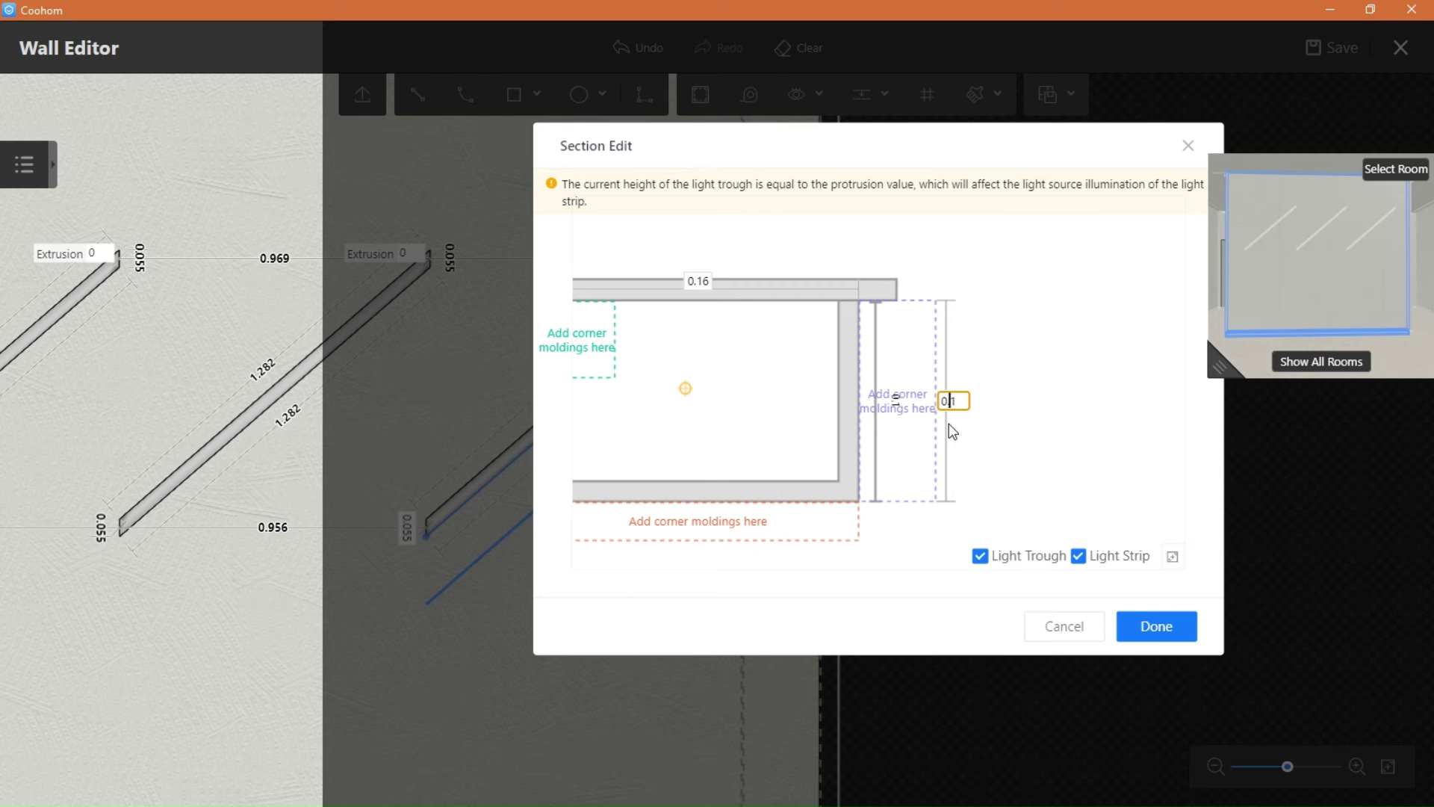
{"action": "type", "text": "1"}
{"action": "key", "text": "Return"}
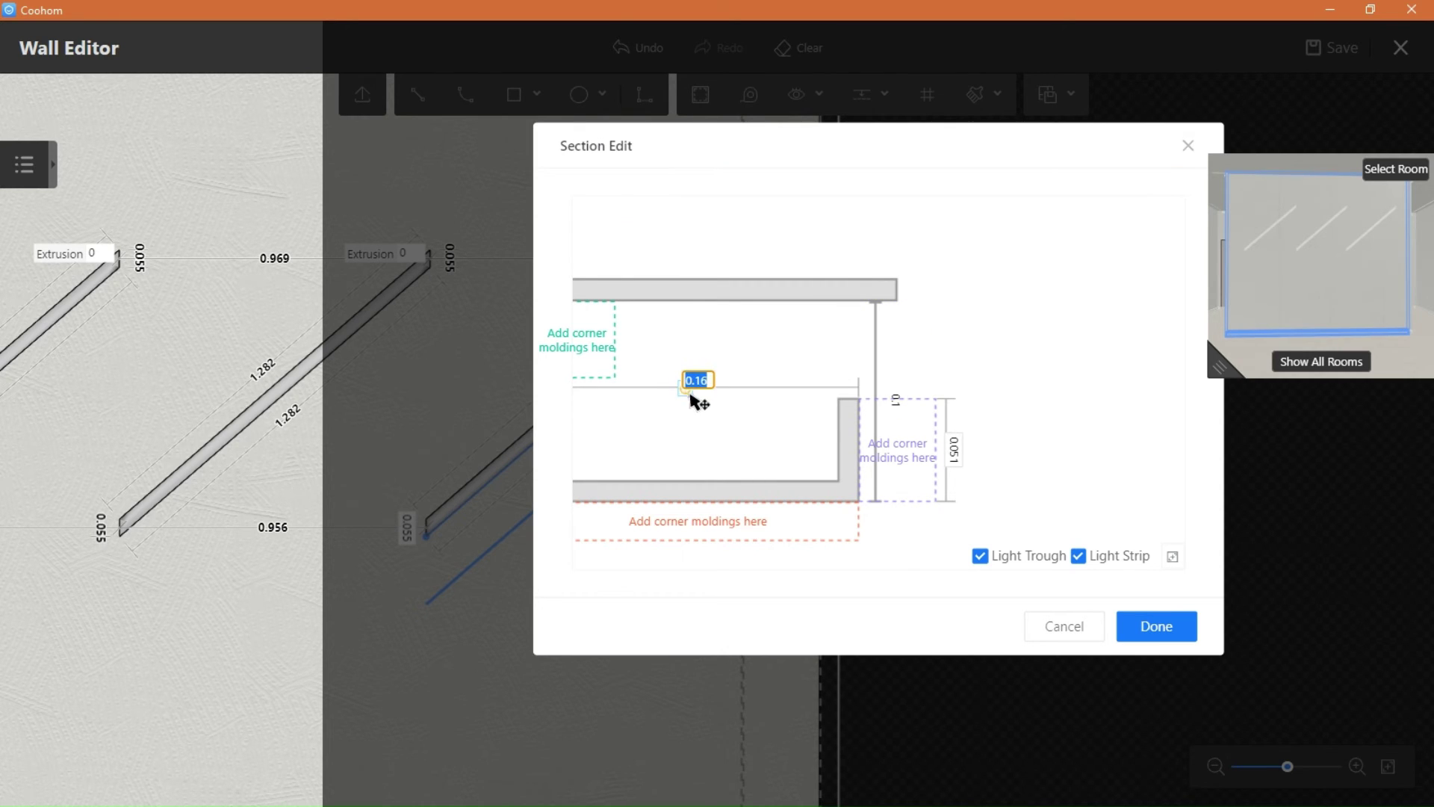
{"action": "left_click_drag", "start_coordinate": [695, 400], "coordinate": [778, 397]}
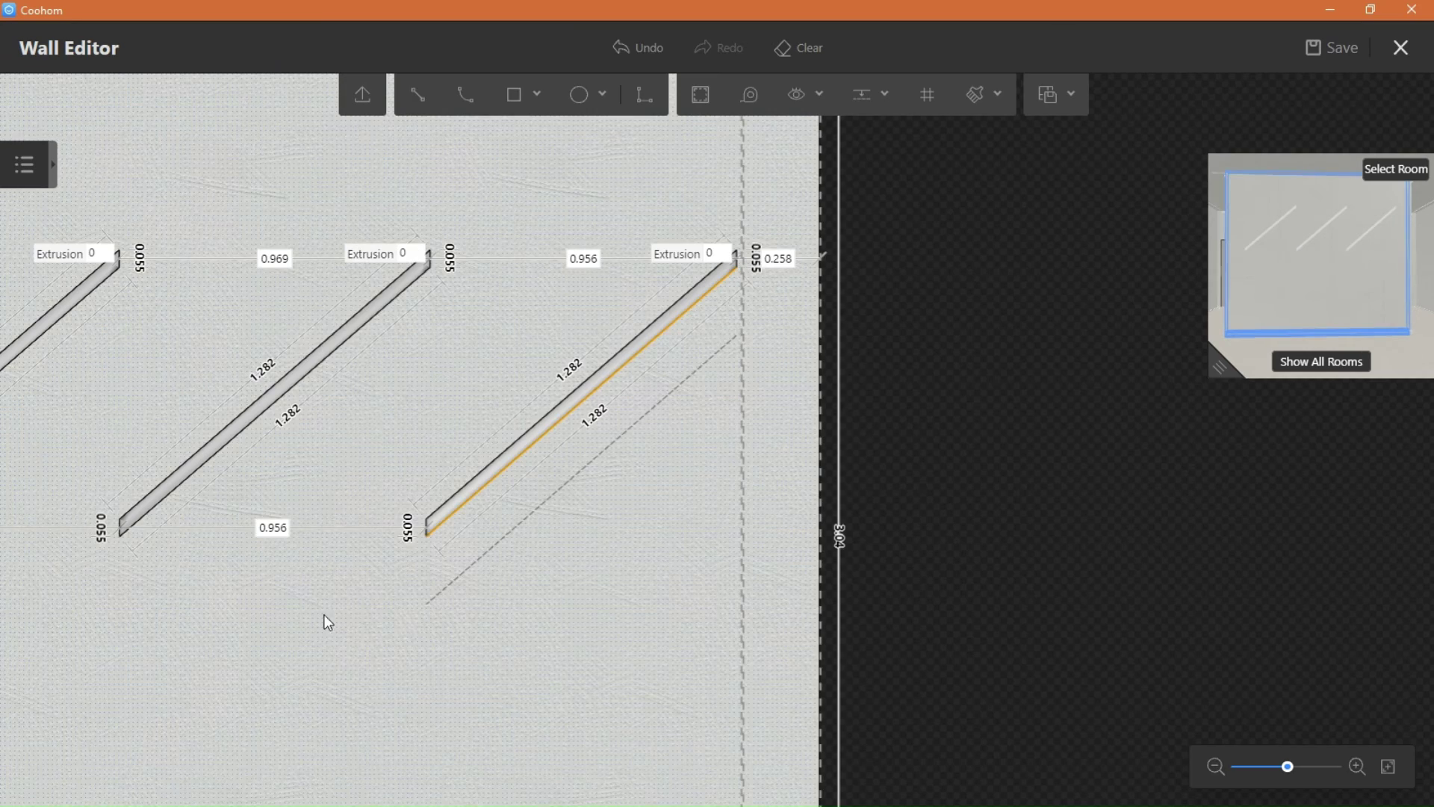
Step: Duplicate the rightmost strip's lit molding line onto the lower edges of the middle and left slanted strips
{"action": "left_click_drag", "start_coordinate": [324, 614], "coordinate": [717, 592]}
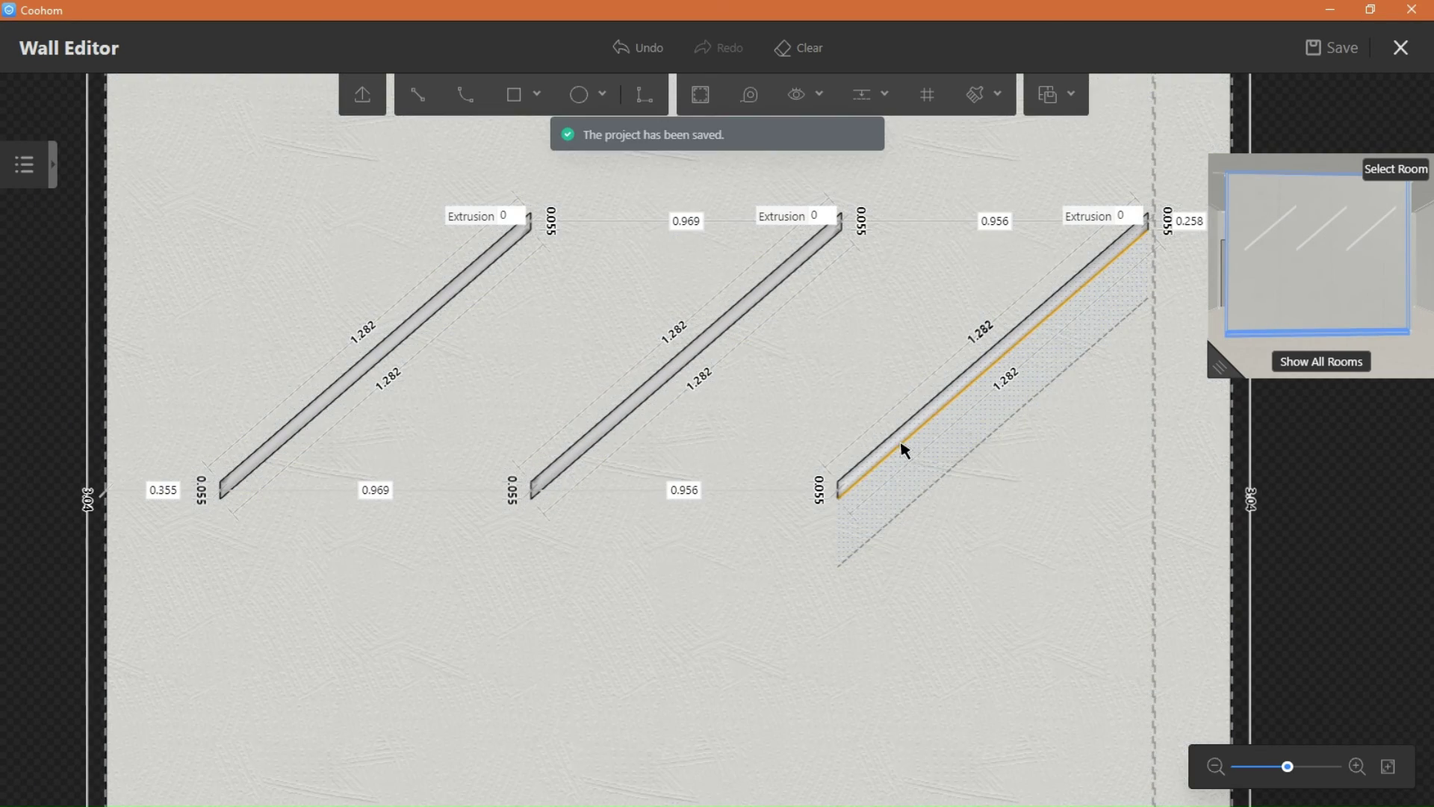
{"action": "left_click", "coordinate": [885, 462]}
{"action": "left_click", "coordinate": [964, 374]}
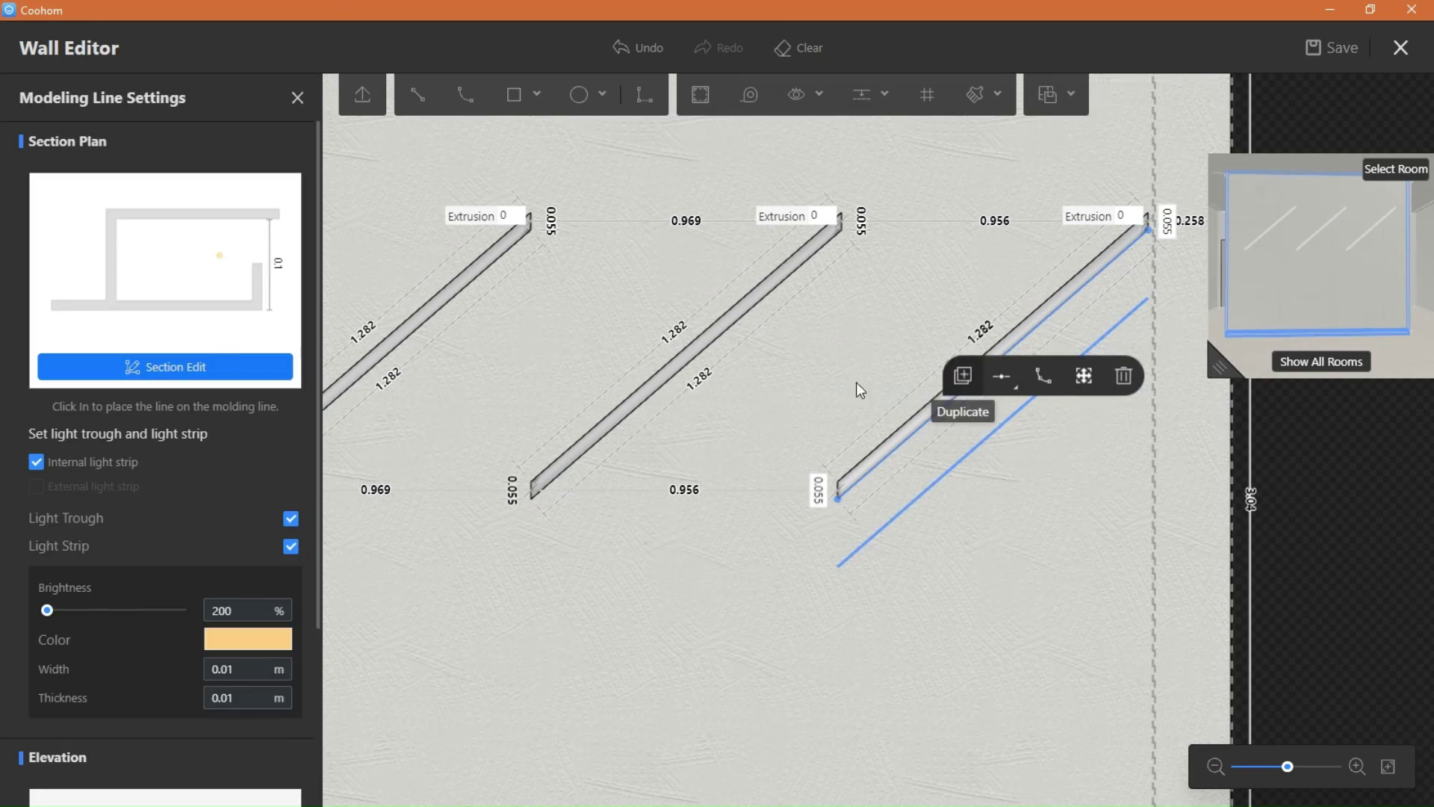
{"action": "left_click", "coordinate": [652, 398]}
{"action": "left_click", "coordinate": [329, 405]}
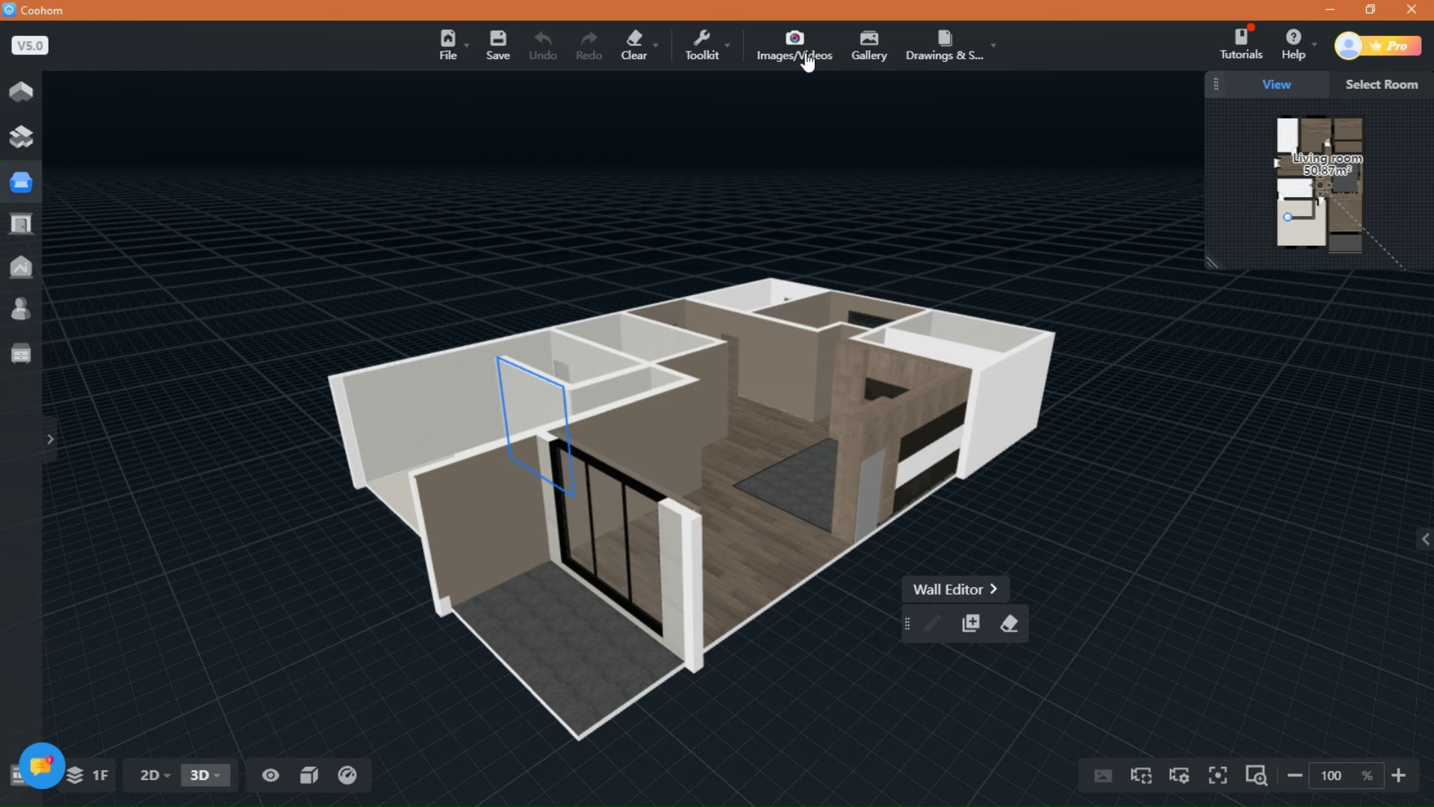
Step: Open the perspective render setup and move the camera to frame the feature wall with its three slanted strips head-on
{"action": "left_click", "coordinate": [820, 54]}
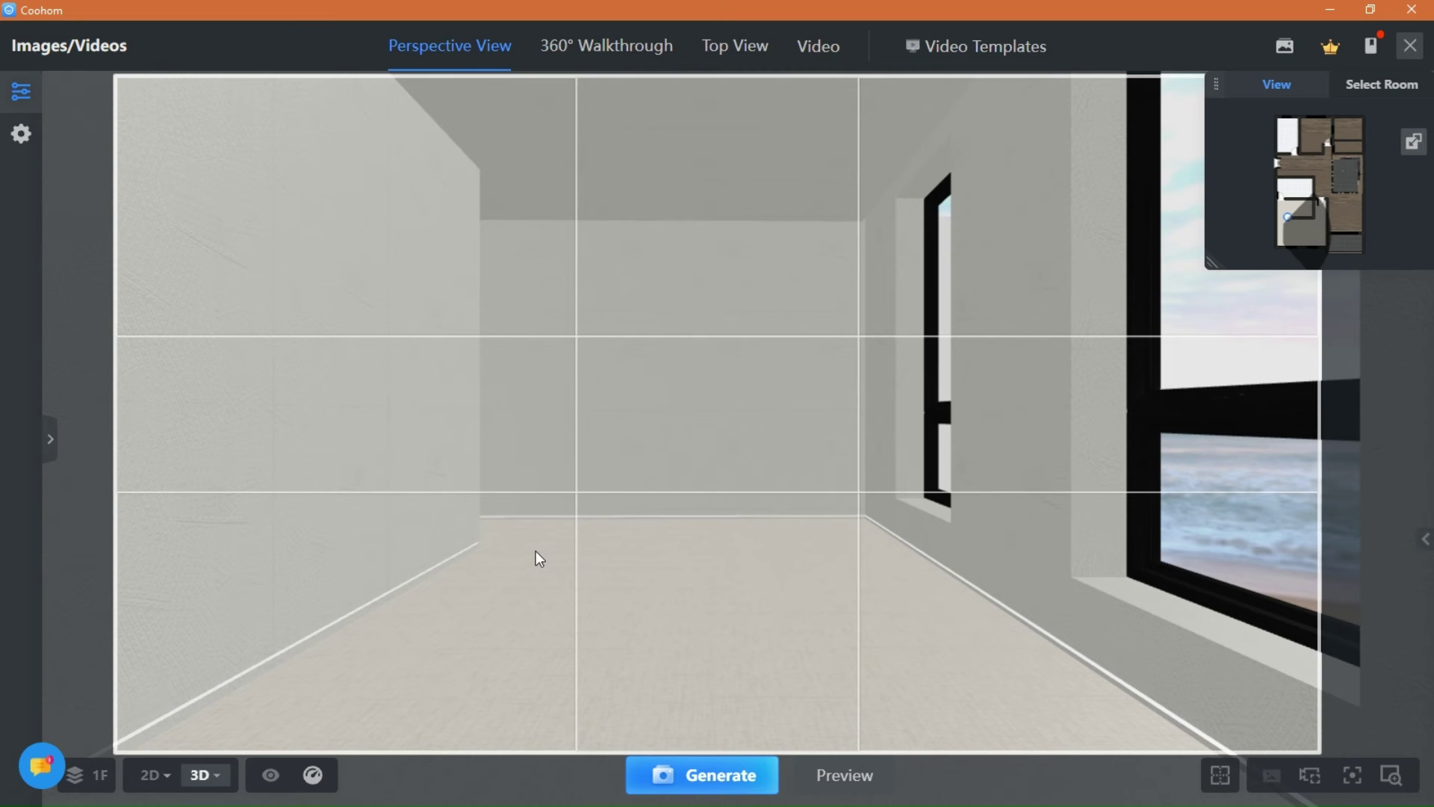
{"action": "key", "text": "w"}
{"action": "key", "text": "a"}
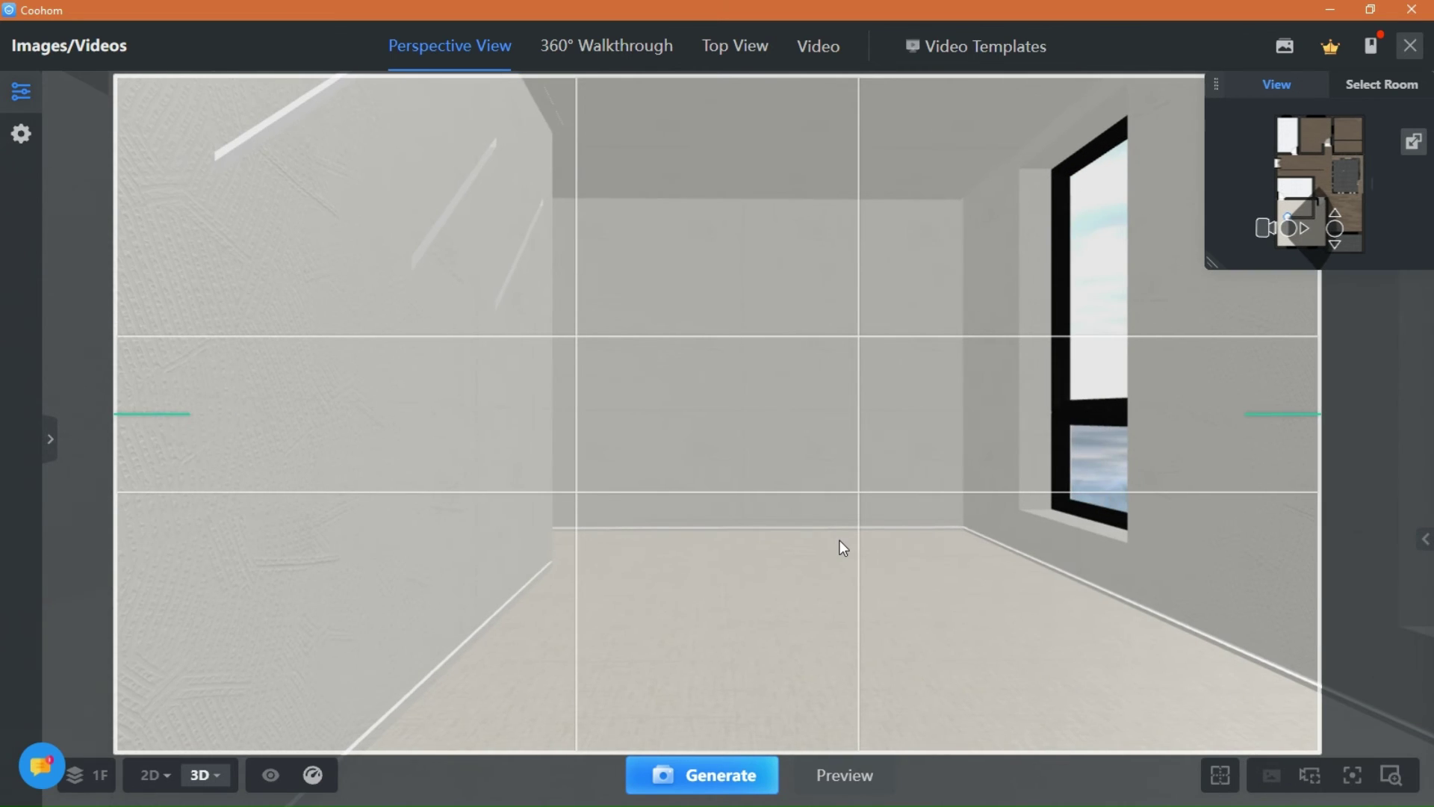
{"action": "key", "text": "s"}
{"action": "scroll", "coordinate": [846, 549], "scroll_direction": "up", "scroll_amount": 5}
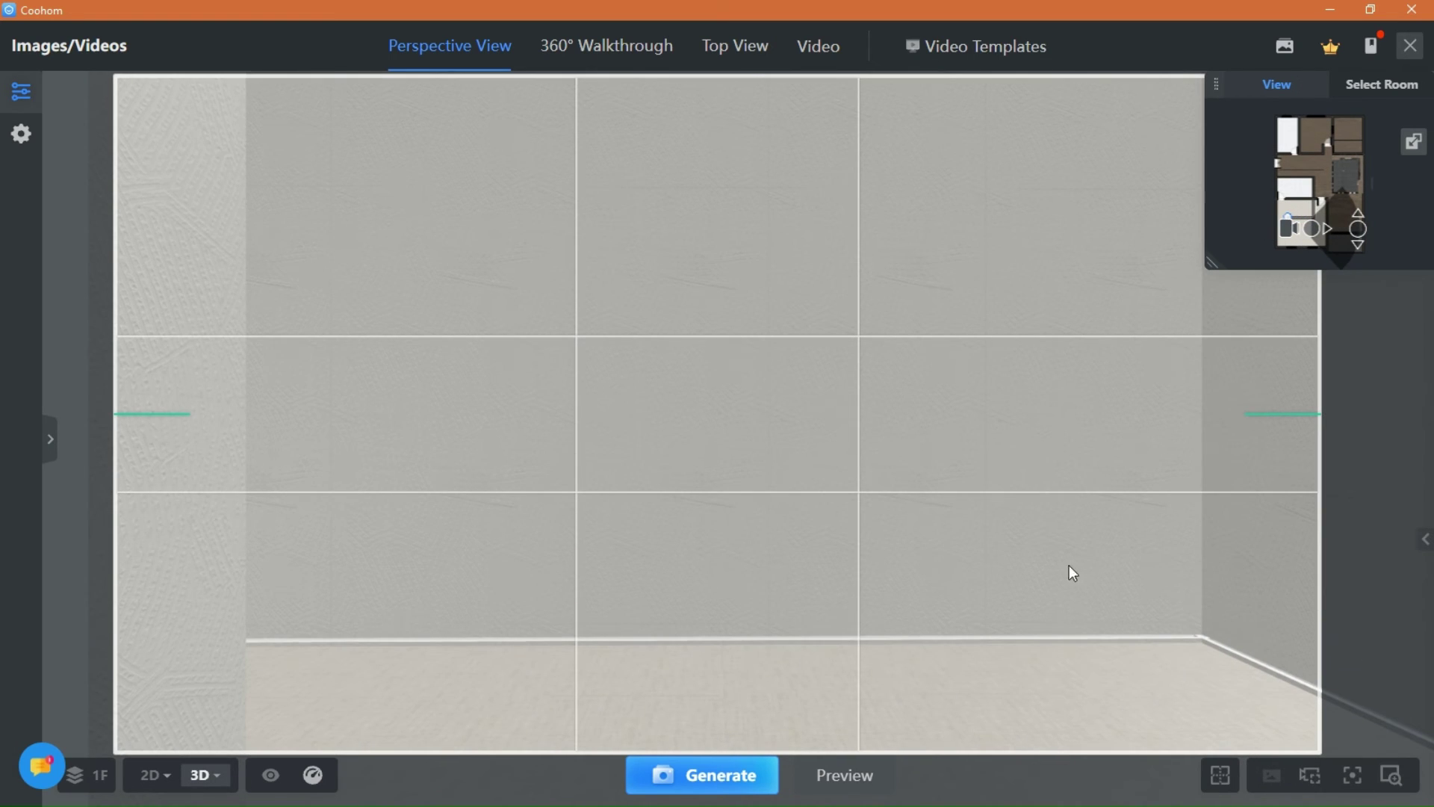
{"action": "mouse_move", "coordinate": [1069, 564]}
{"action": "left_mouse_down"}
{"action": "mouse_move", "coordinate": [919, 496]}
{"action": "mouse_move", "coordinate": [852, 579]}
{"action": "mouse_move", "coordinate": [811, 561]}
{"action": "mouse_move", "coordinate": [702, 567]}
{"action": "mouse_move", "coordinate": [951, 551]}
{"action": "mouse_move", "coordinate": [990, 553]}
{"action": "mouse_move", "coordinate": [966, 560]}
{"action": "mouse_move", "coordinate": [1007, 578]}
{"action": "mouse_move", "coordinate": [826, 580]}
{"action": "mouse_move", "coordinate": [842, 576]}
{"action": "mouse_move", "coordinate": [852, 603]}
{"action": "mouse_move", "coordinate": [747, 612]}
{"action": "left_mouse_up"}
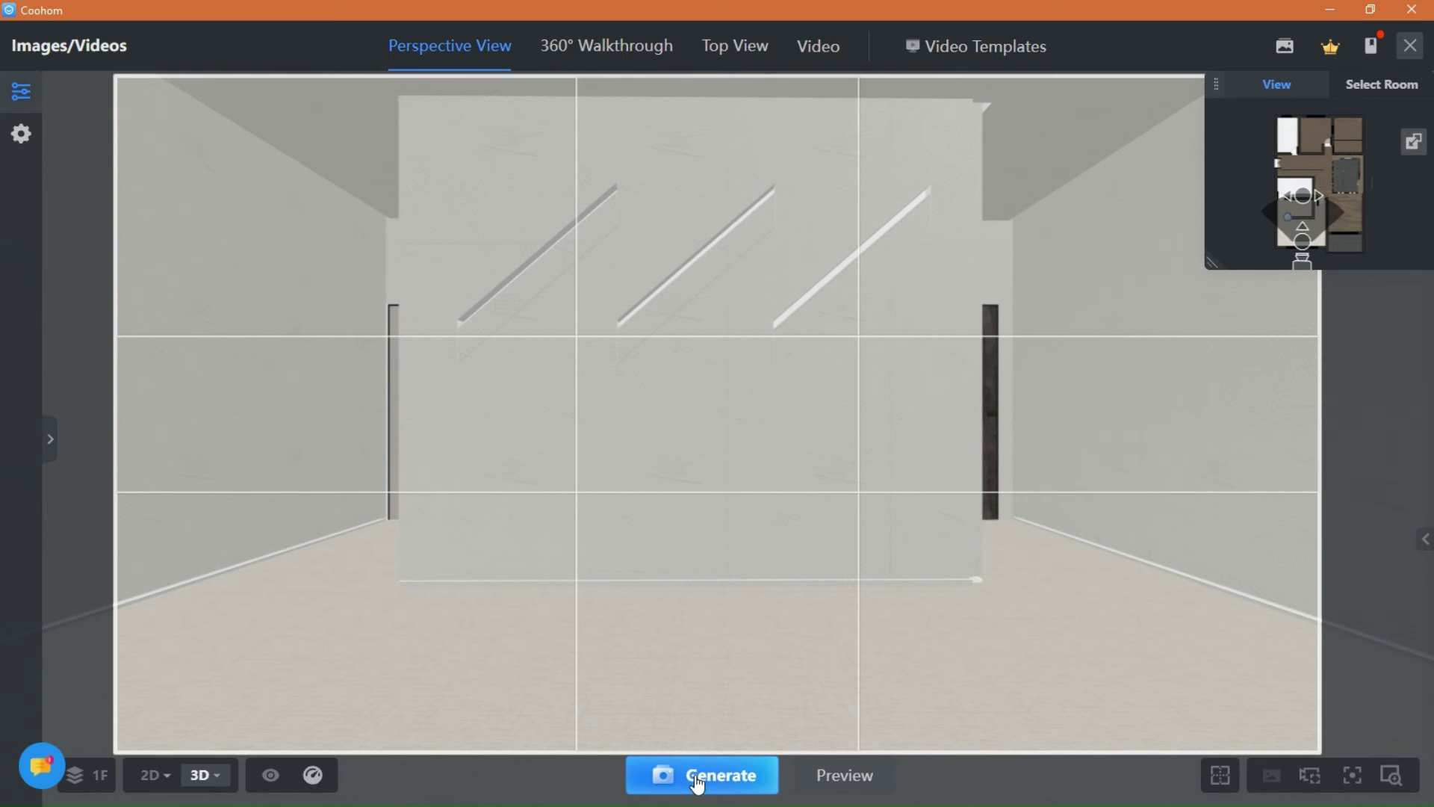
Step: Set the render resolution to 2K HD, generate the perspective image and minimise the progress window
{"action": "left_click", "coordinate": [49, 445]}
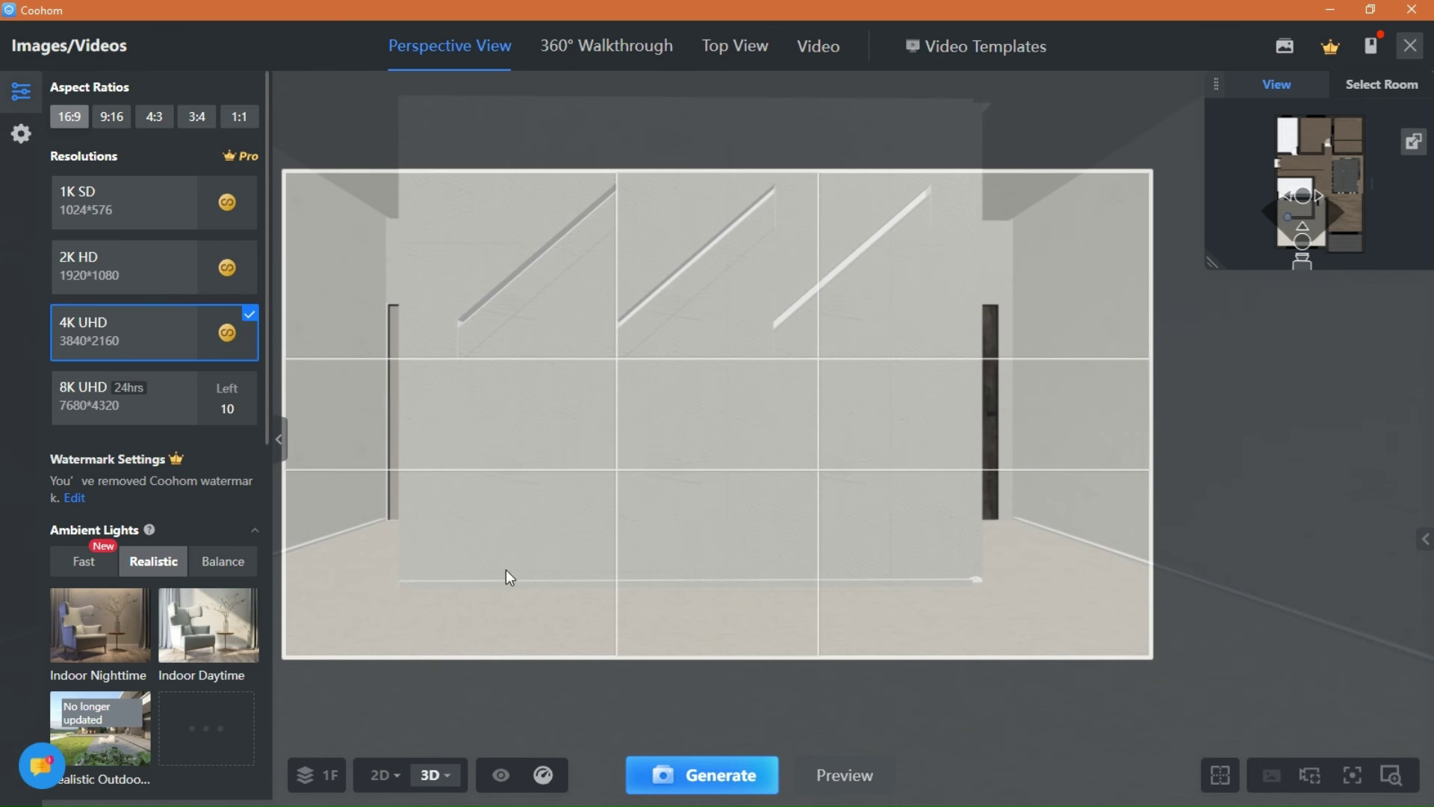
{"action": "left_click", "coordinate": [165, 270]}
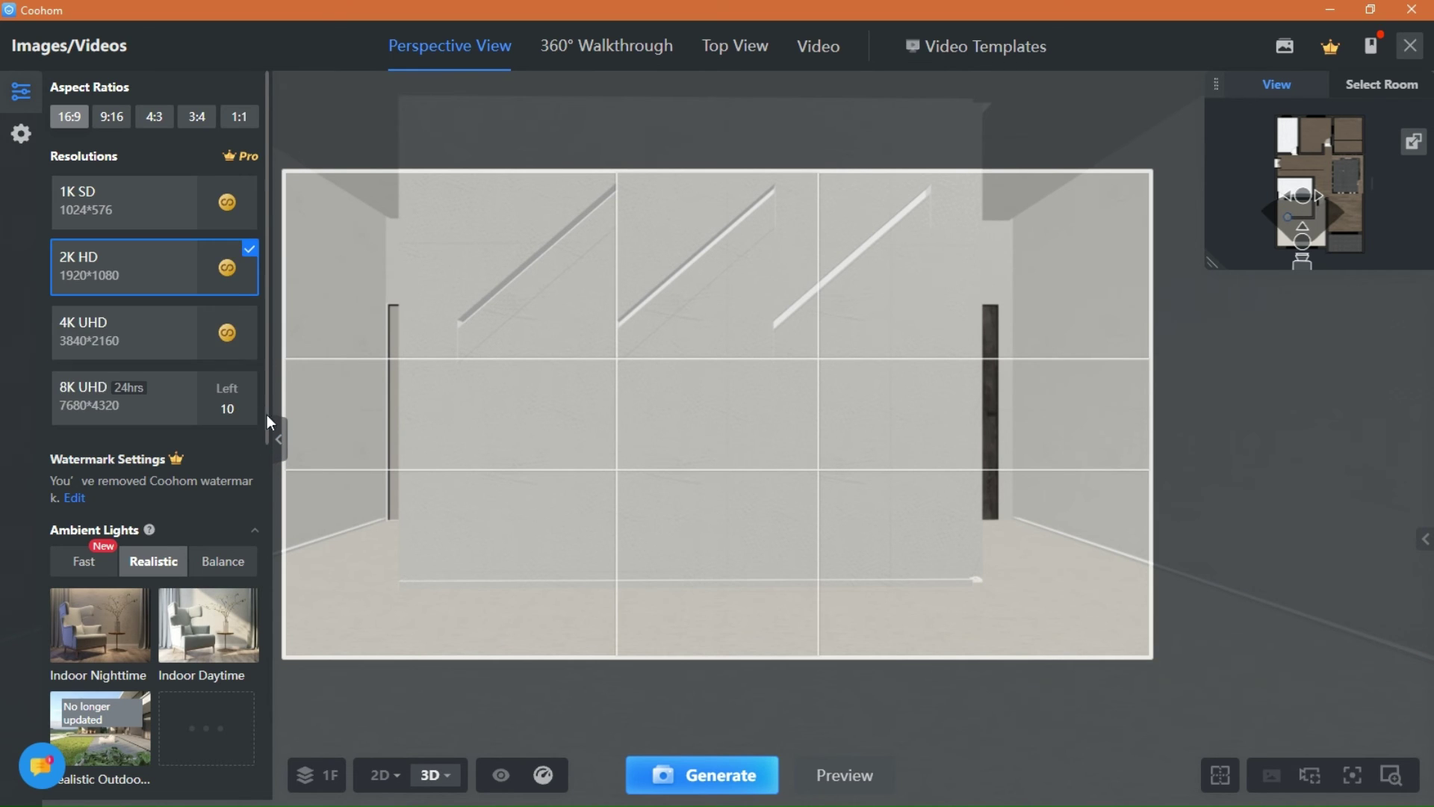
{"action": "left_click", "coordinate": [279, 443]}
{"action": "left_click", "coordinate": [732, 780]}
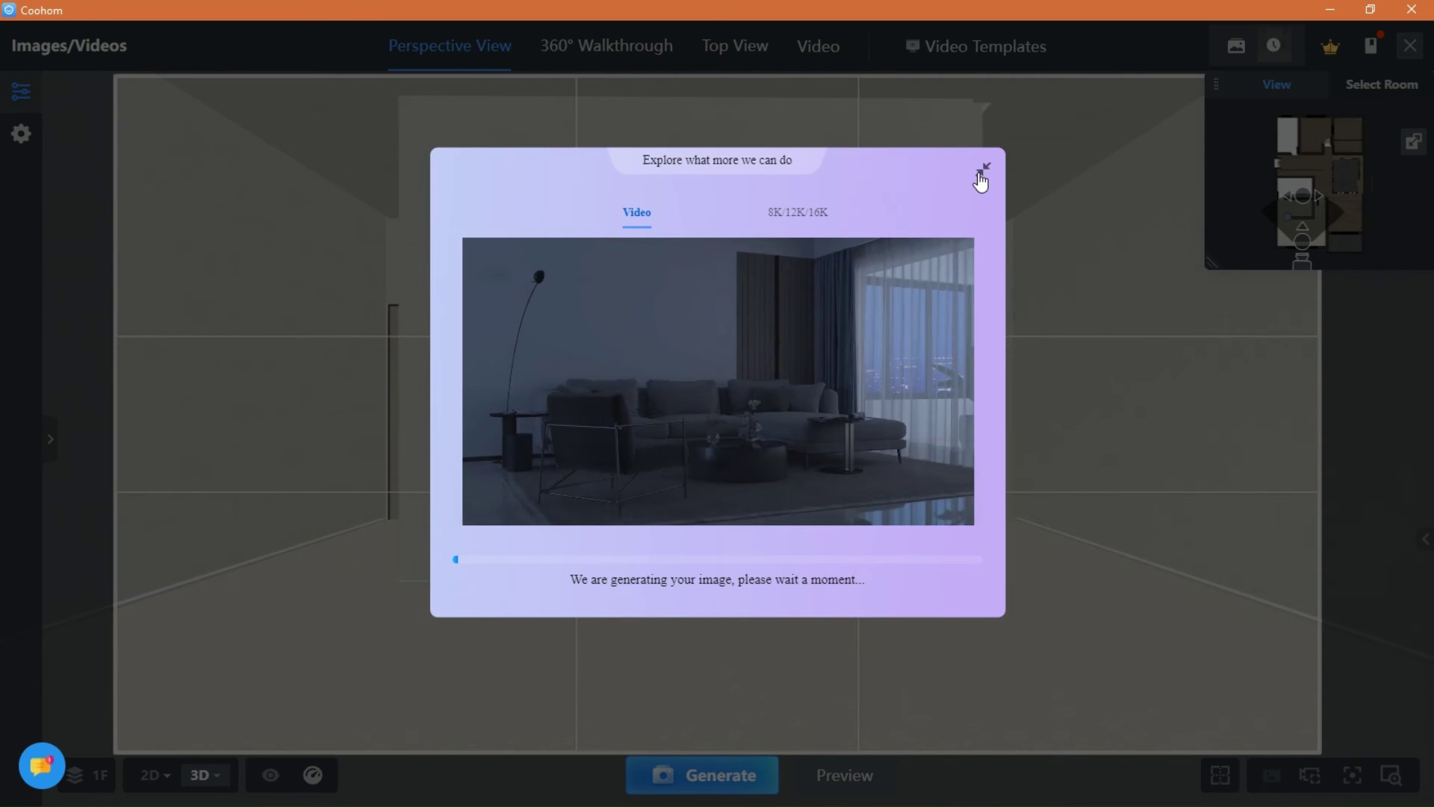
{"action": "left_click", "coordinate": [984, 170]}
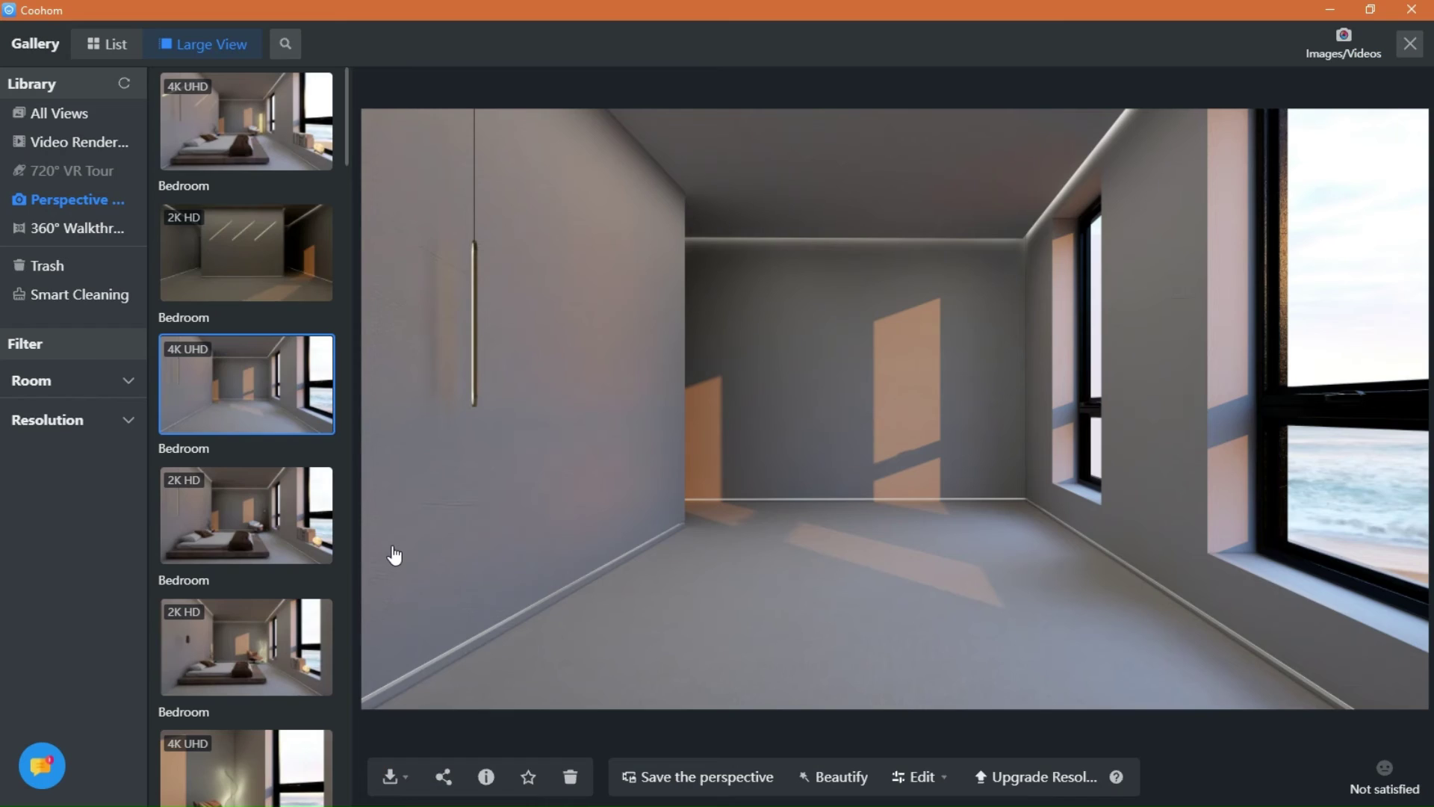
Step: View the gallery's perspective renders in full-screen mode and compare the feature wall lighting across the images
{"action": "mouse_move", "coordinate": [810, 383]}
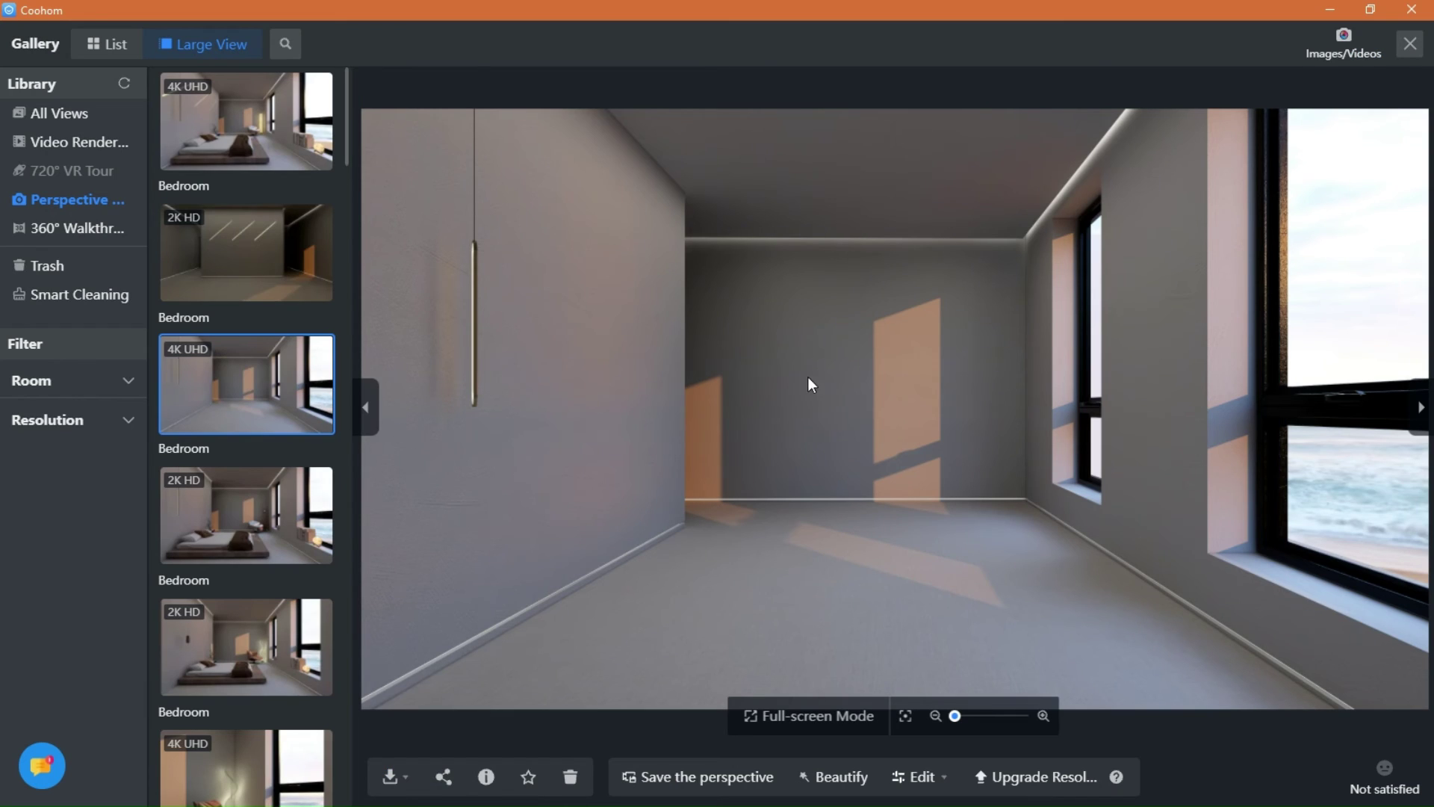
{"action": "left_click", "coordinate": [842, 722]}
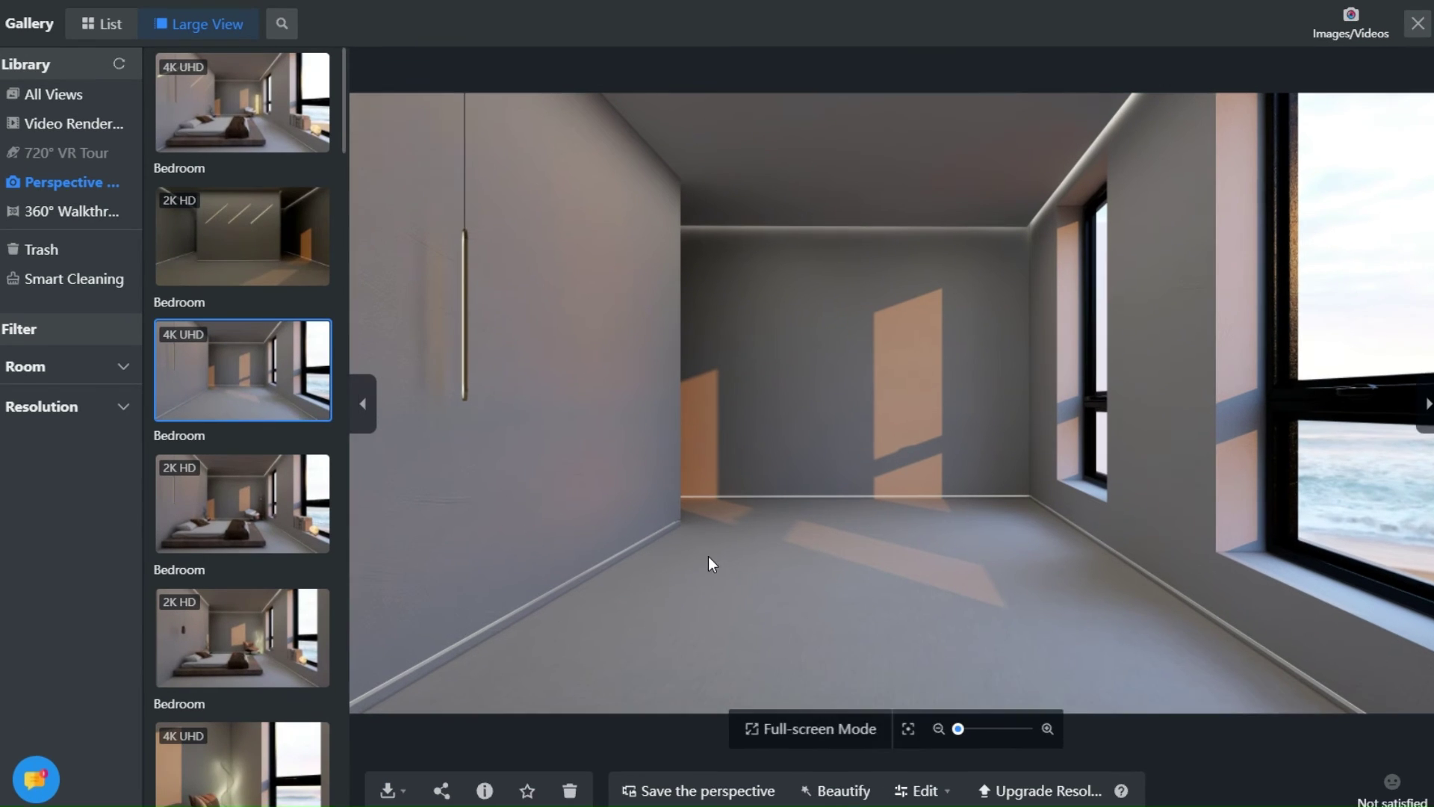
{"action": "scroll", "coordinate": [286, 571], "scroll_direction": "up", "scroll_amount": 2}
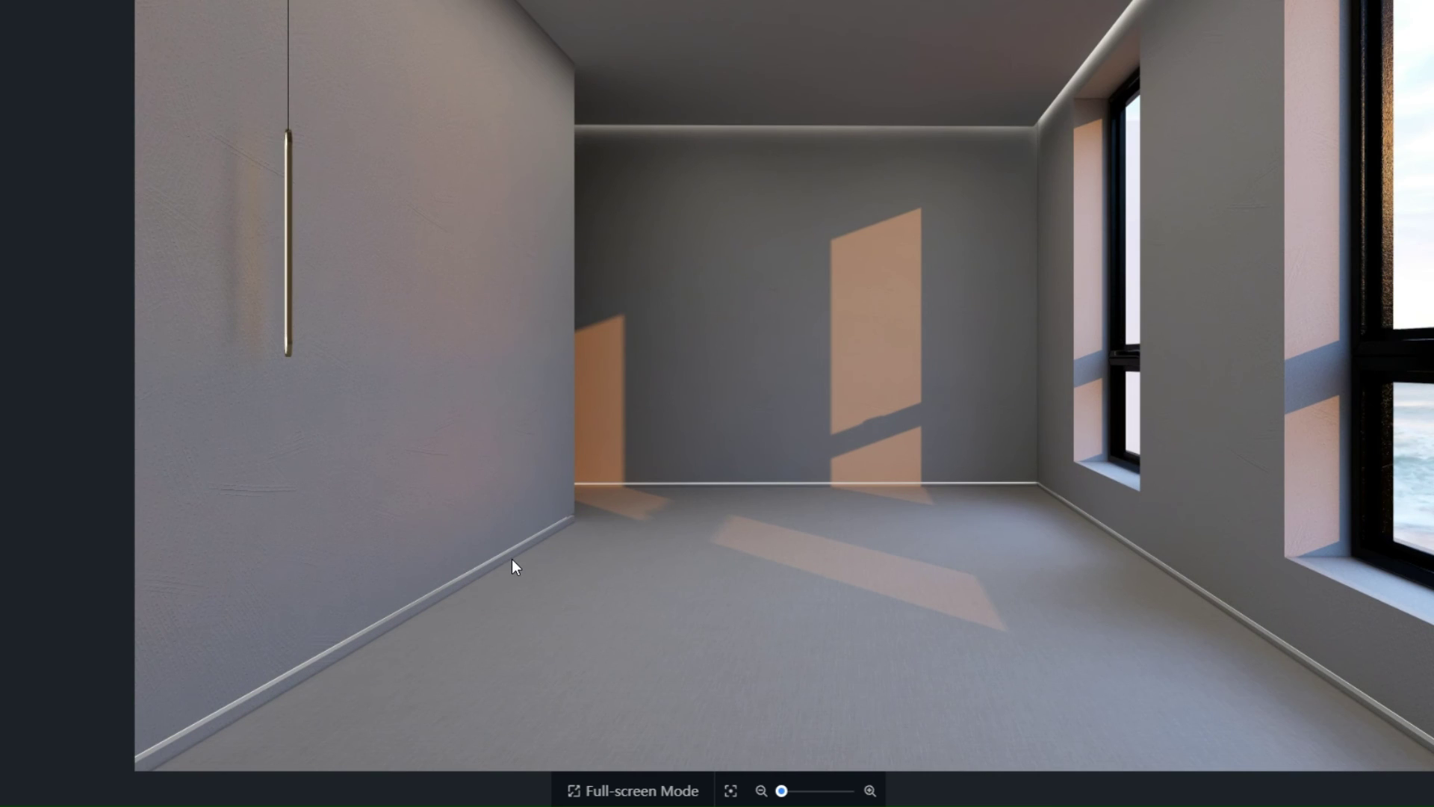
{"action": "scroll", "coordinate": [513, 558], "scroll_direction": "down", "scroll_amount": 2}
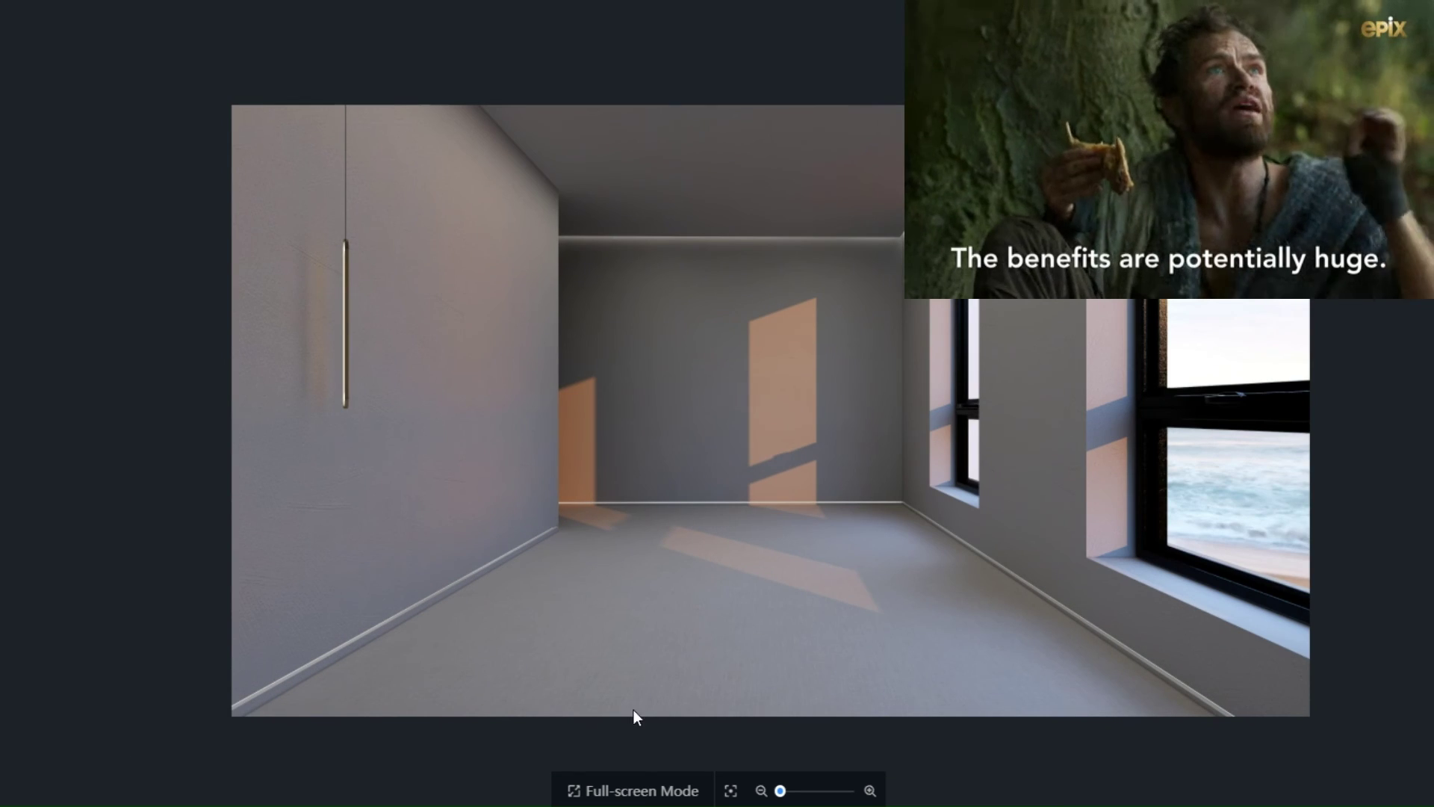
{"action": "left_click", "coordinate": [735, 795]}
{"action": "left_click", "coordinate": [0, 461]}
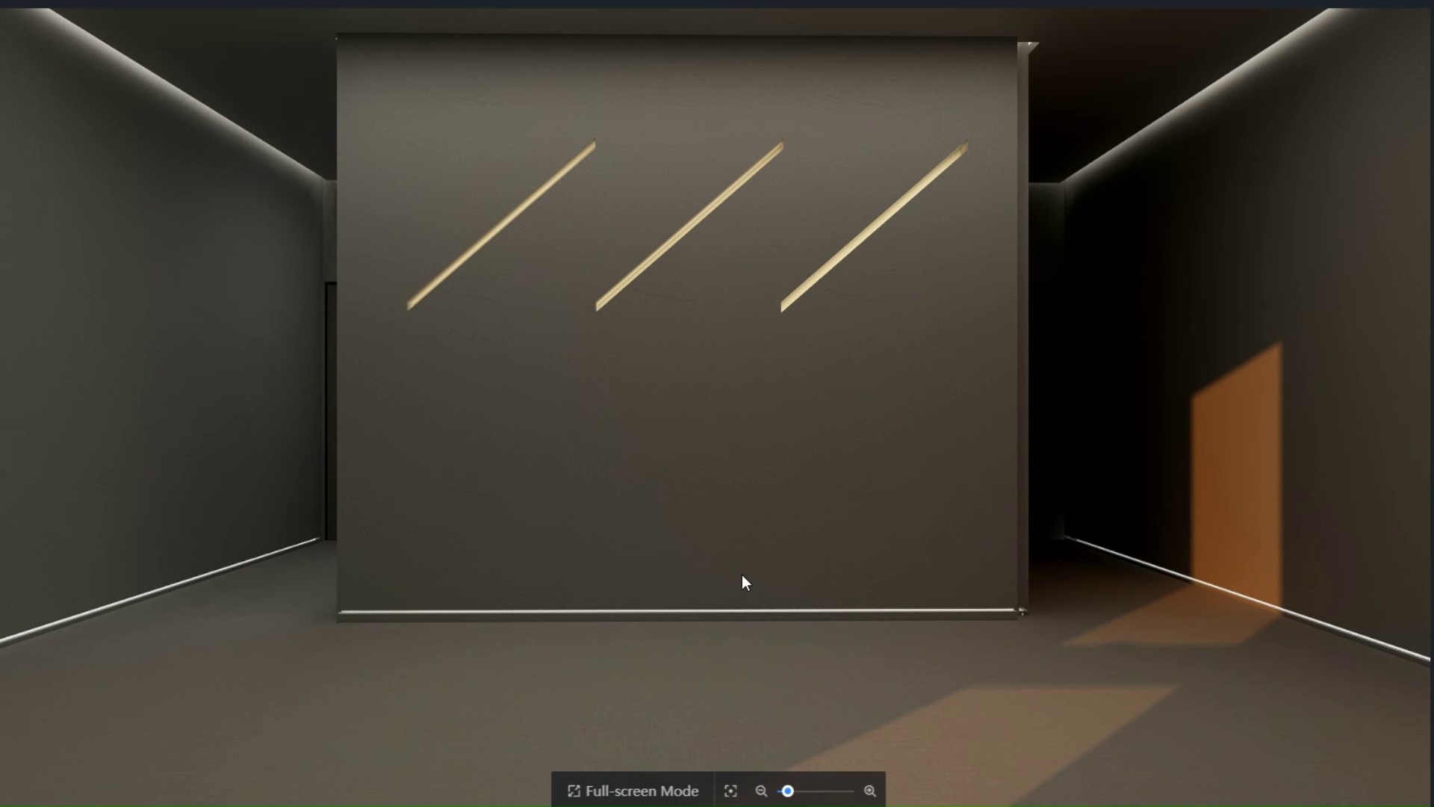
{"action": "key", "text": "Right"}
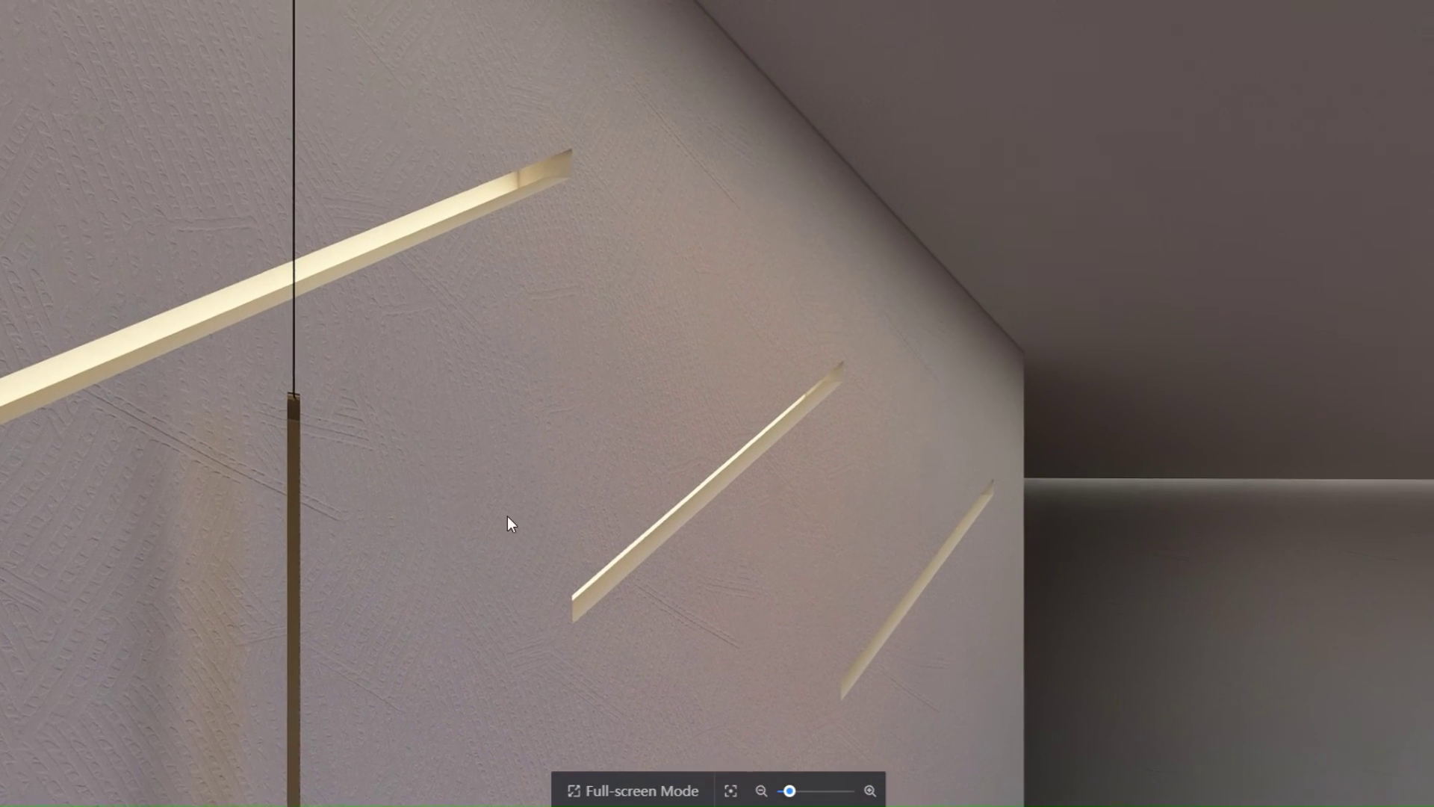
Step: Examine the recessed slanted light strips and wall texture up close in the full-screen render
{"action": "left_click_drag", "start_coordinate": [508, 517], "coordinate": [517, 520]}
{"action": "scroll", "coordinate": [69, 403], "scroll_direction": "up", "scroll_amount": 1}
{"action": "left_click_drag", "start_coordinate": [68, 404], "coordinate": [288, 451]}
{"action": "scroll", "coordinate": [319, 439], "scroll_direction": "up", "scroll_amount": 2}
{"action": "scroll", "coordinate": [319, 439], "scroll_direction": "up", "scroll_amount": 1}
{"action": "left_click_drag", "start_coordinate": [660, 289], "coordinate": [487, 396]}
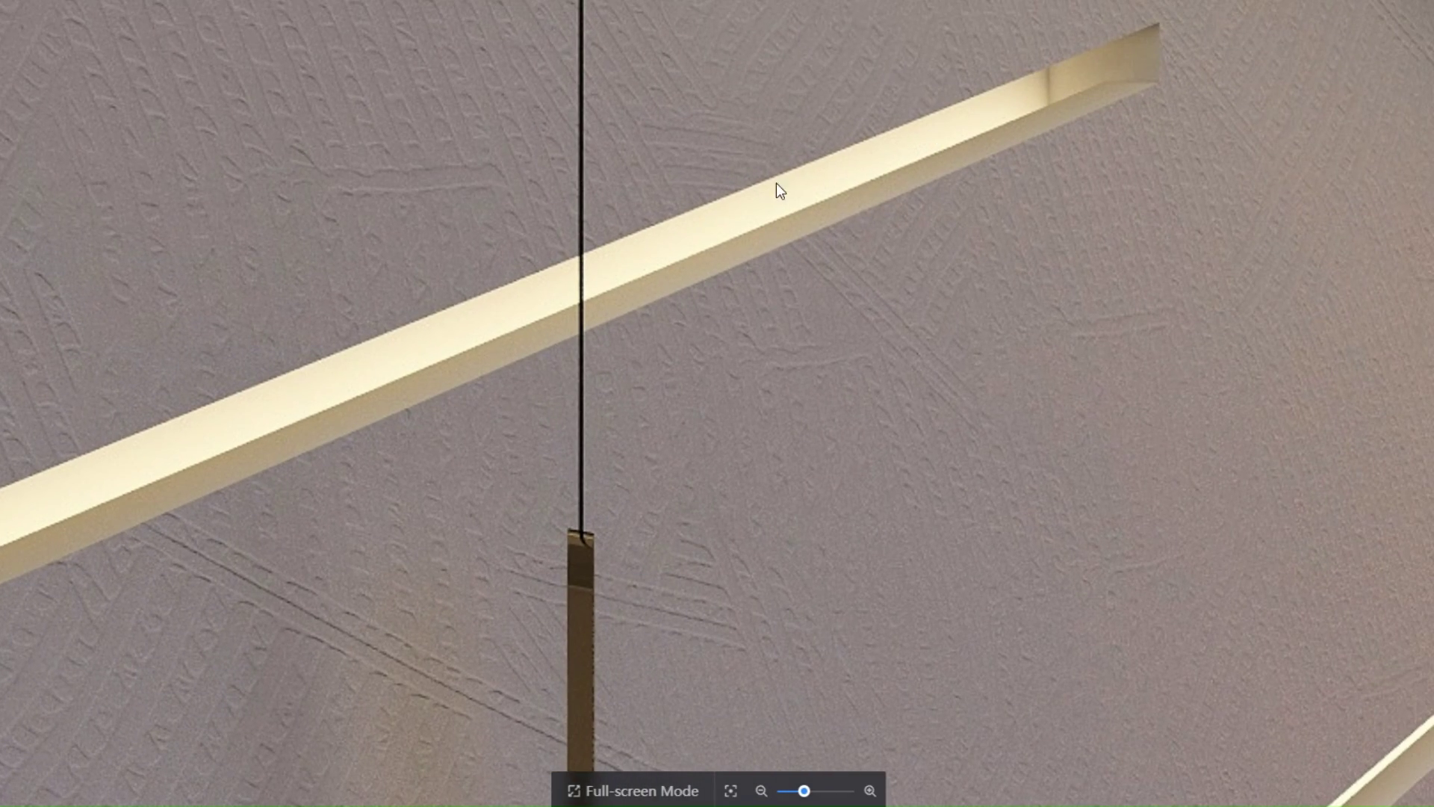
{"action": "left_click_drag", "start_coordinate": [887, 456], "coordinate": [393, 224]}
{"action": "scroll", "coordinate": [751, 329], "scroll_direction": "down", "scroll_amount": 4}
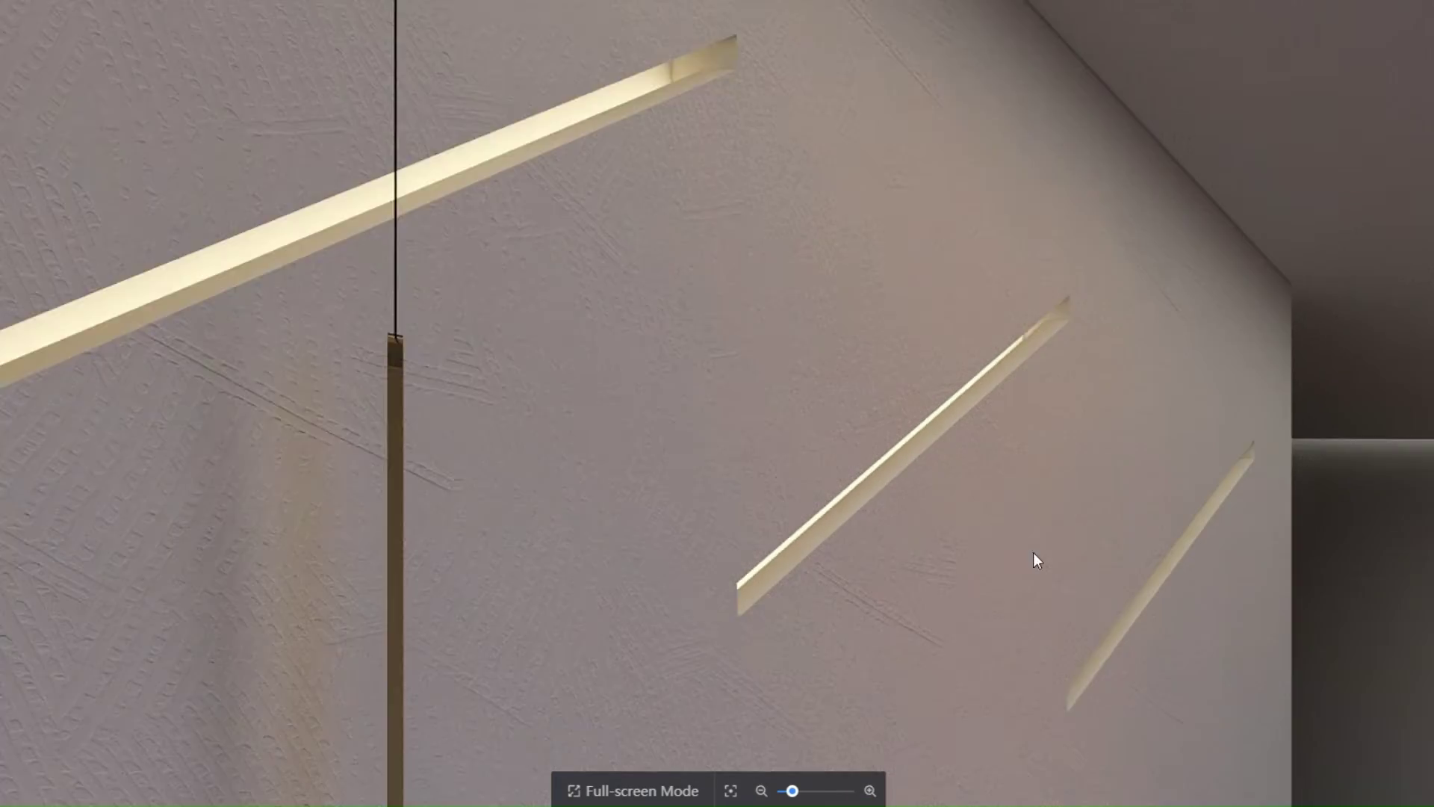